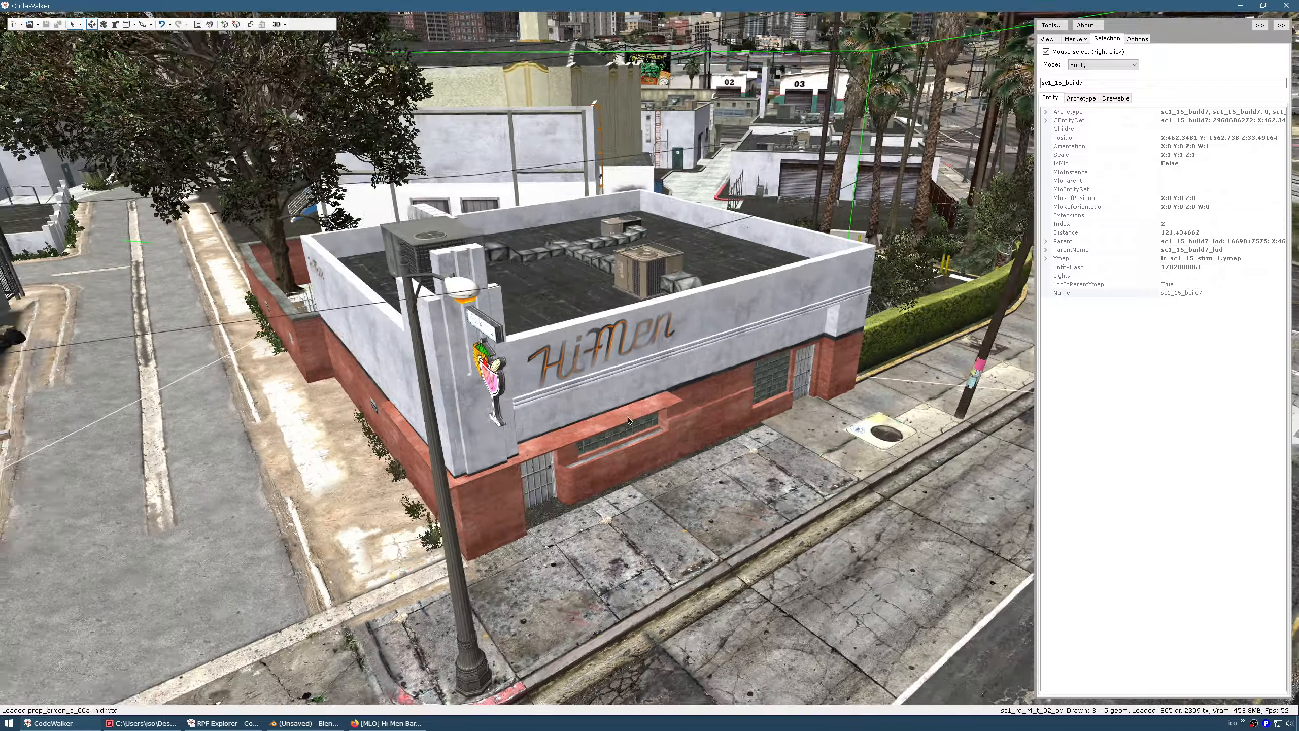
# Fly the CodeWalker map view around the Hi-Men building and over the parking lot
pyautogui.press('d')
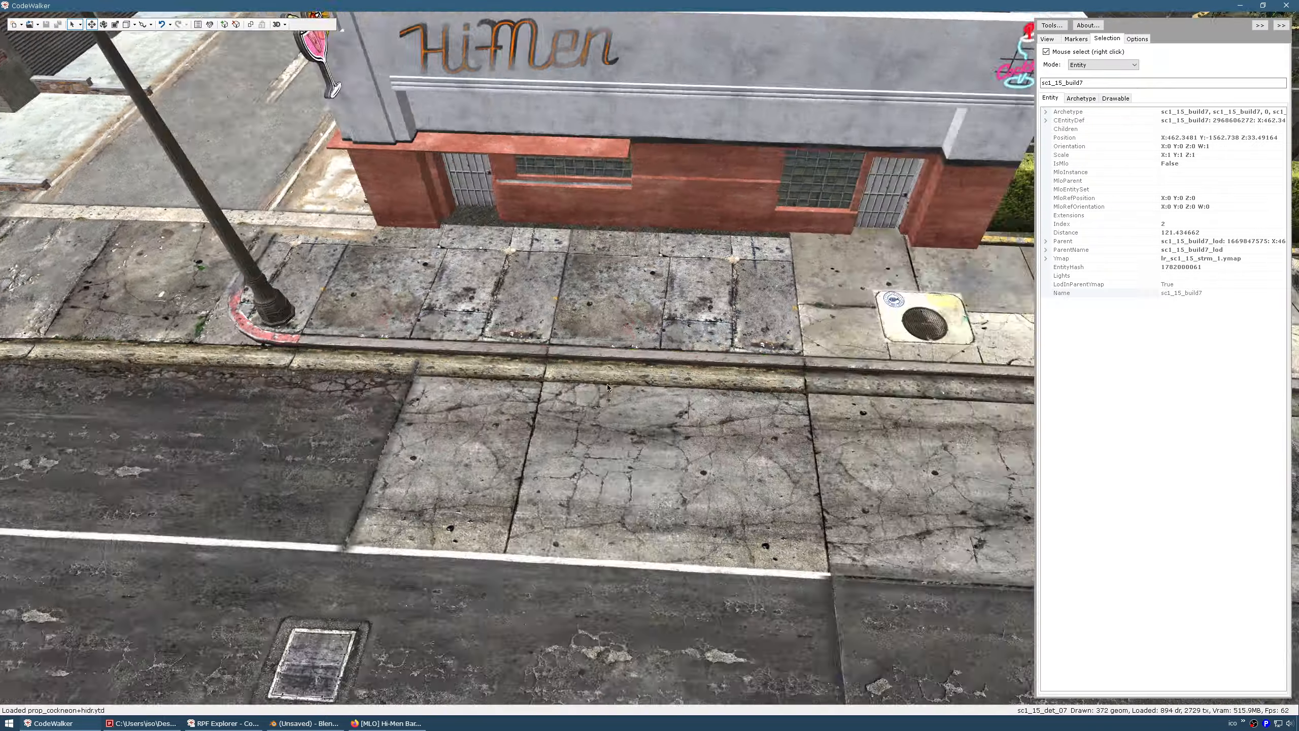
pyautogui.press('s')
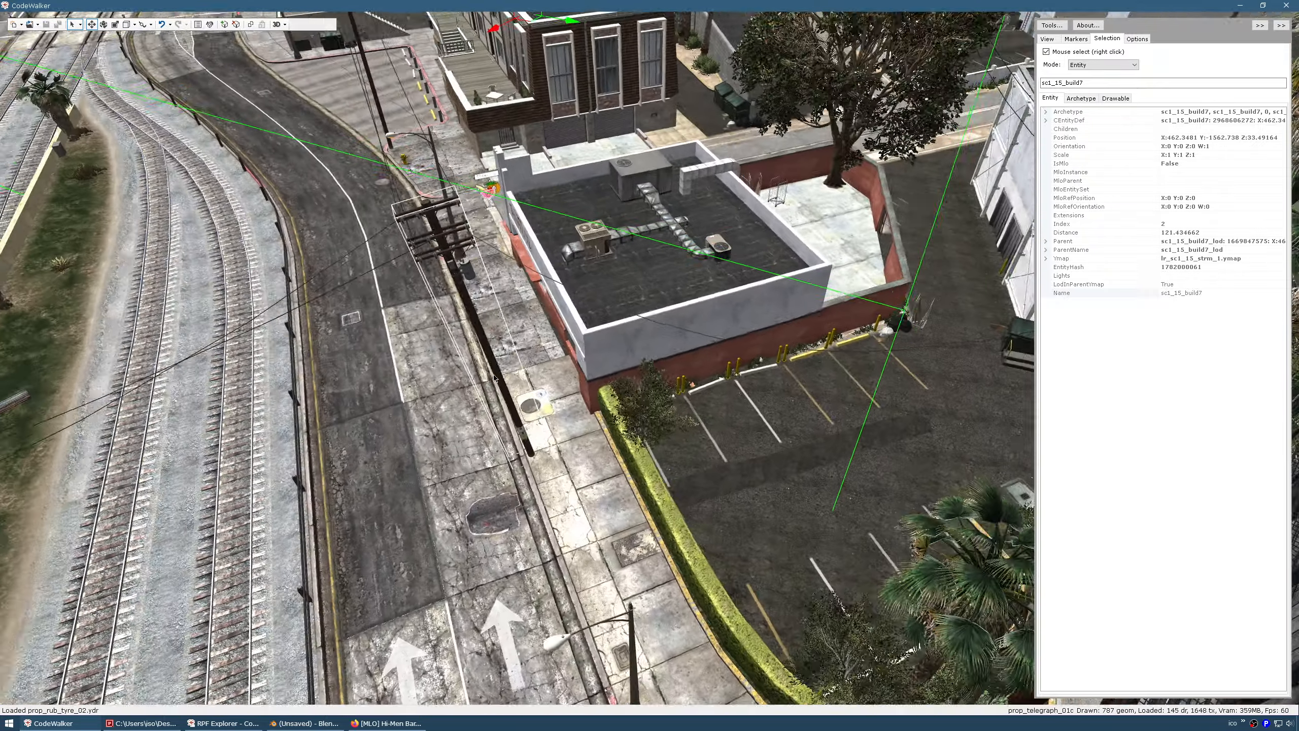
pyautogui.press('d')
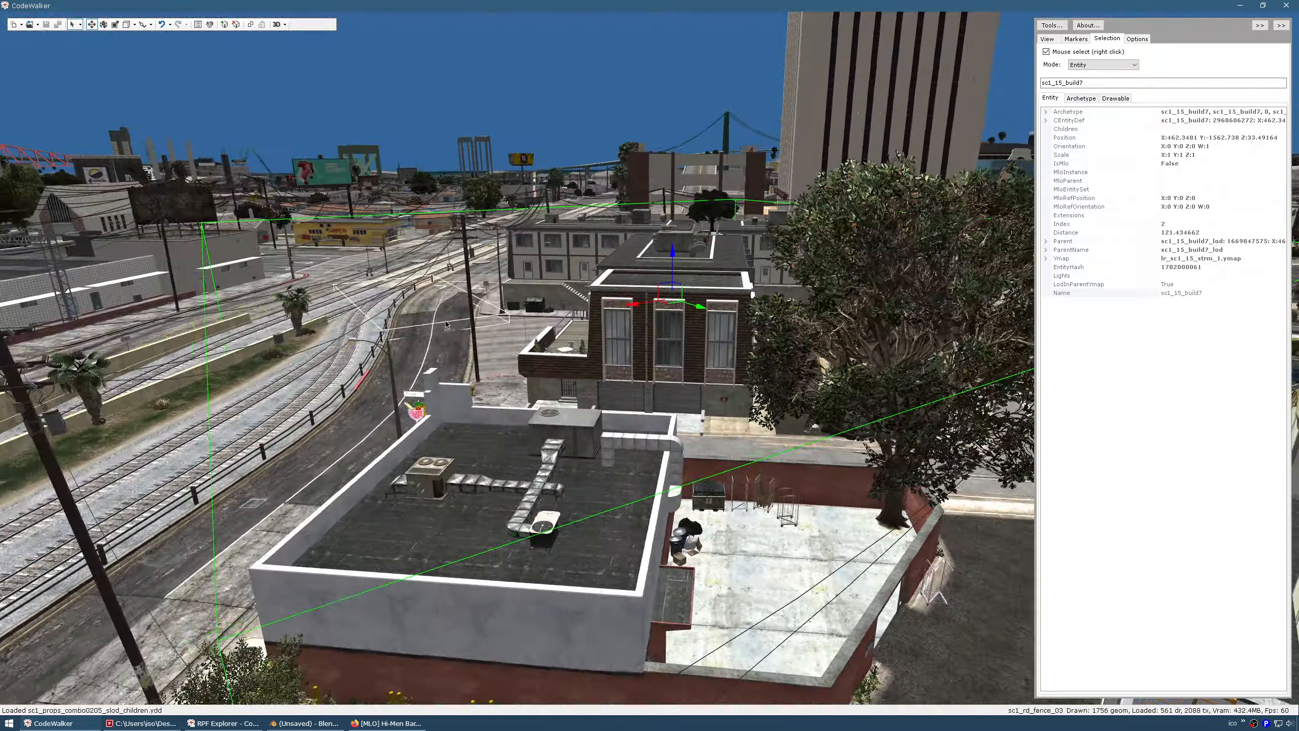
pyautogui.press('a')
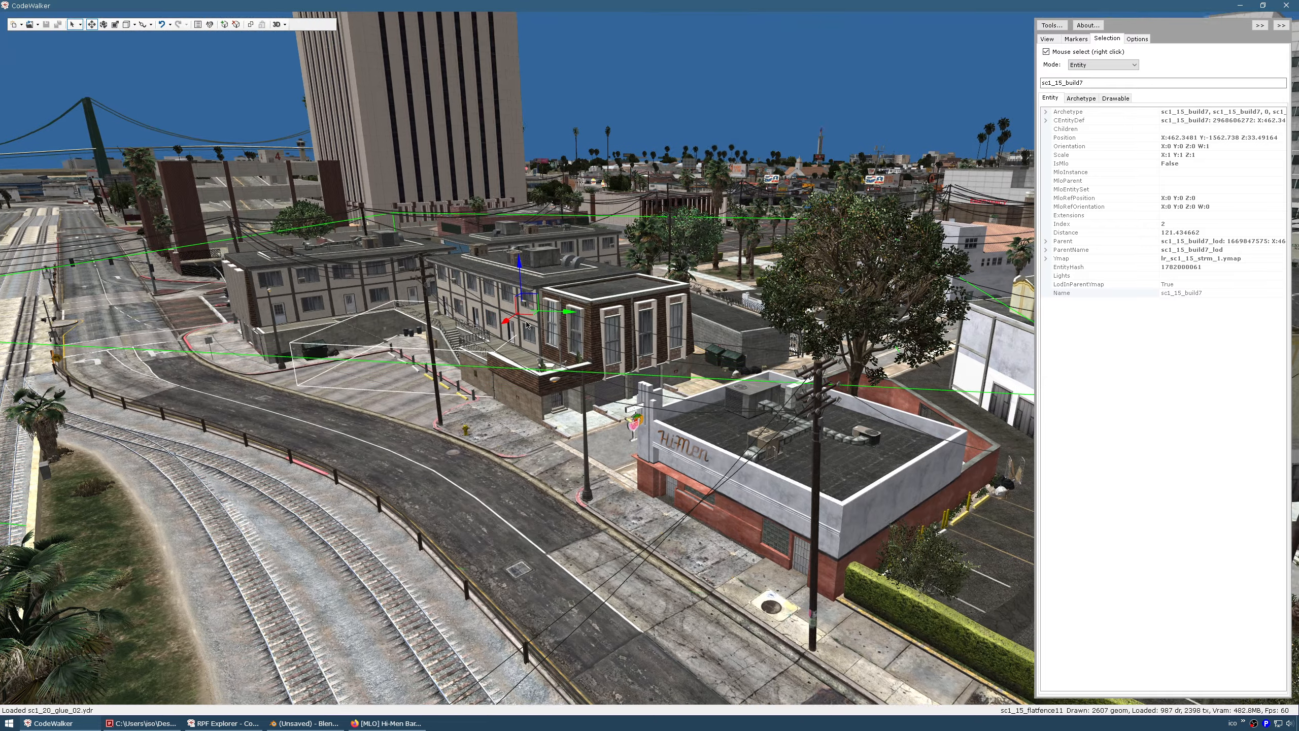
pyautogui.moveTo(521, 270); pyautogui.dragTo(523, 230)
pyautogui.moveTo(473, 277); pyautogui.dragTo(537, 274)
pyautogui.press('a')
pyautogui.press('s')
pyautogui.press('a')
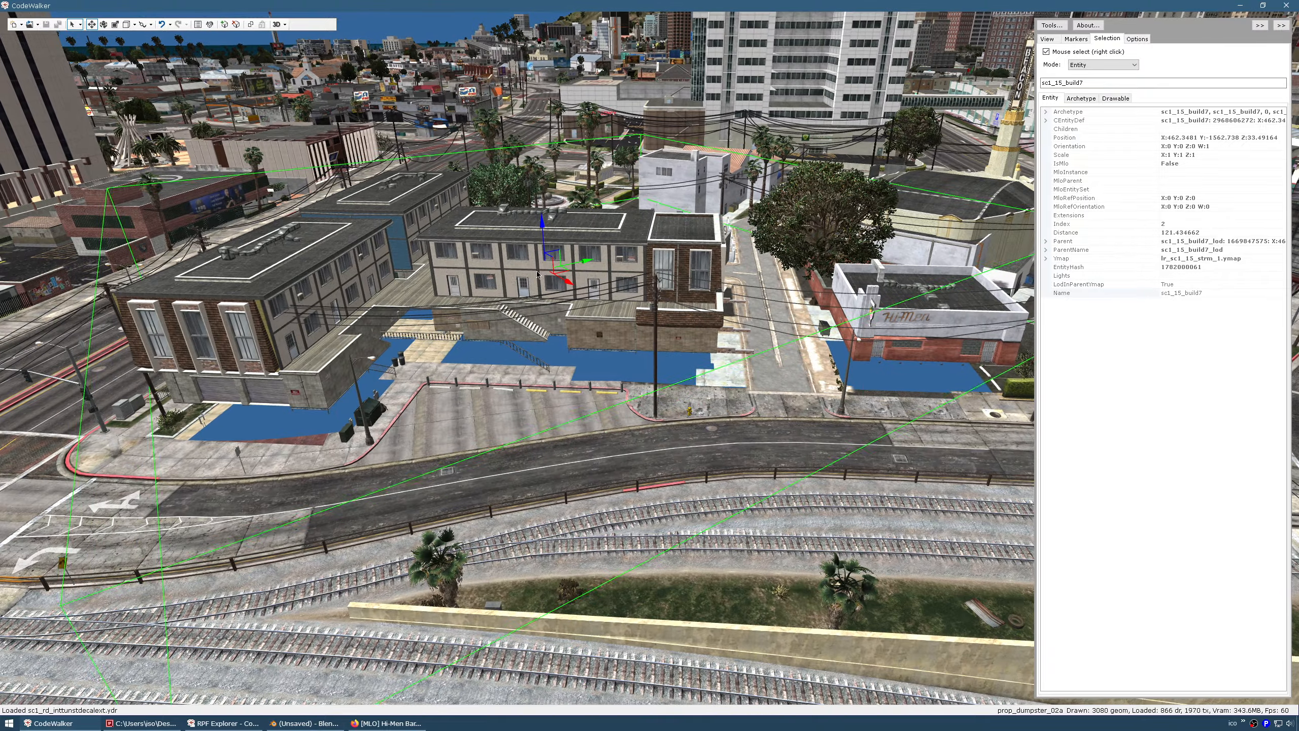
pyautogui.press('d')
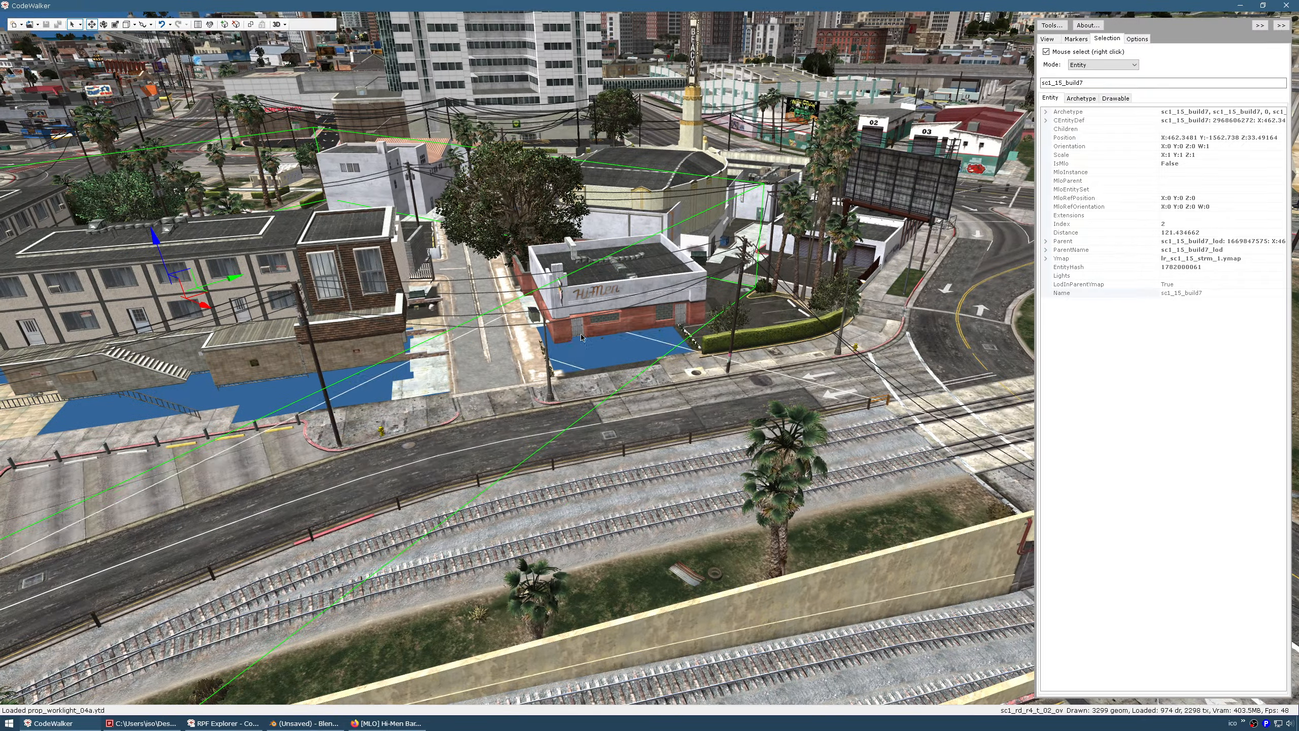
# Compare against the Hi-Men Bar mod page, then fly in close around the building
pyautogui.click(391, 724)
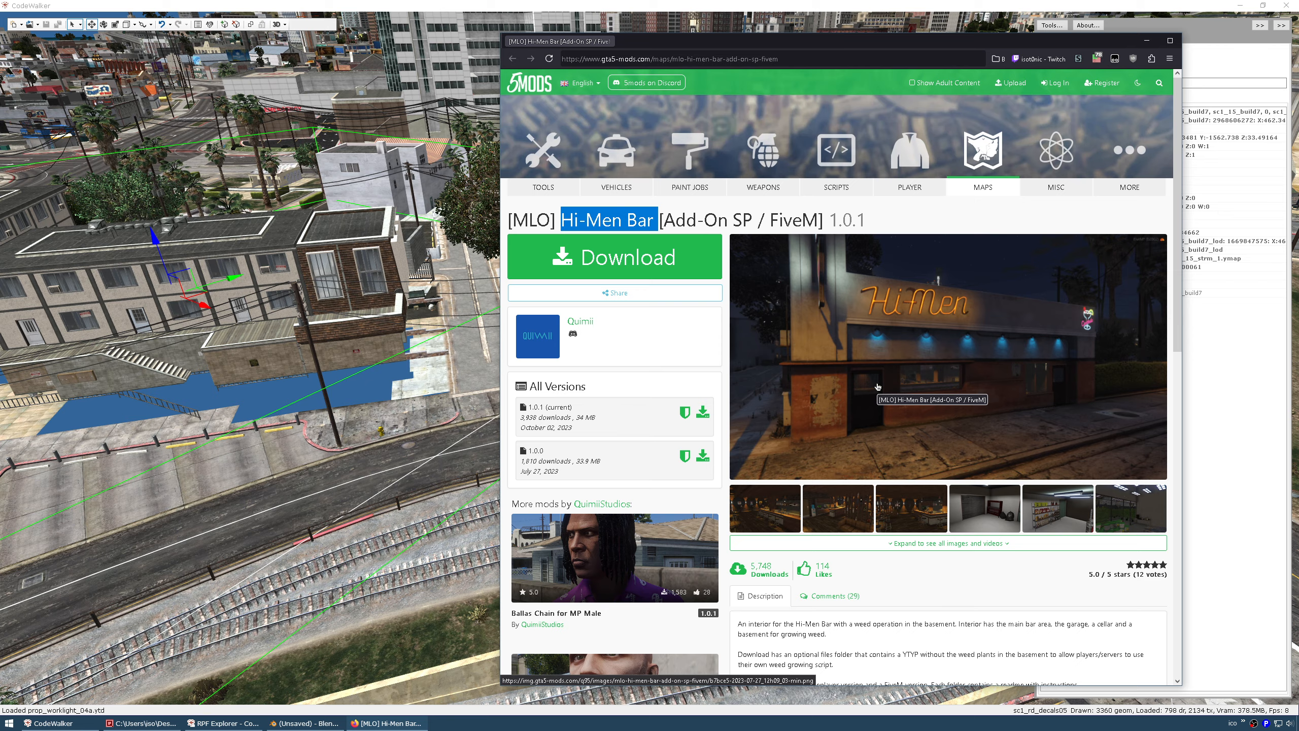
pyautogui.click(367, 328)
pyautogui.moveTo(368, 328); pyautogui.dragTo(391, 321)
pyautogui.press('w')
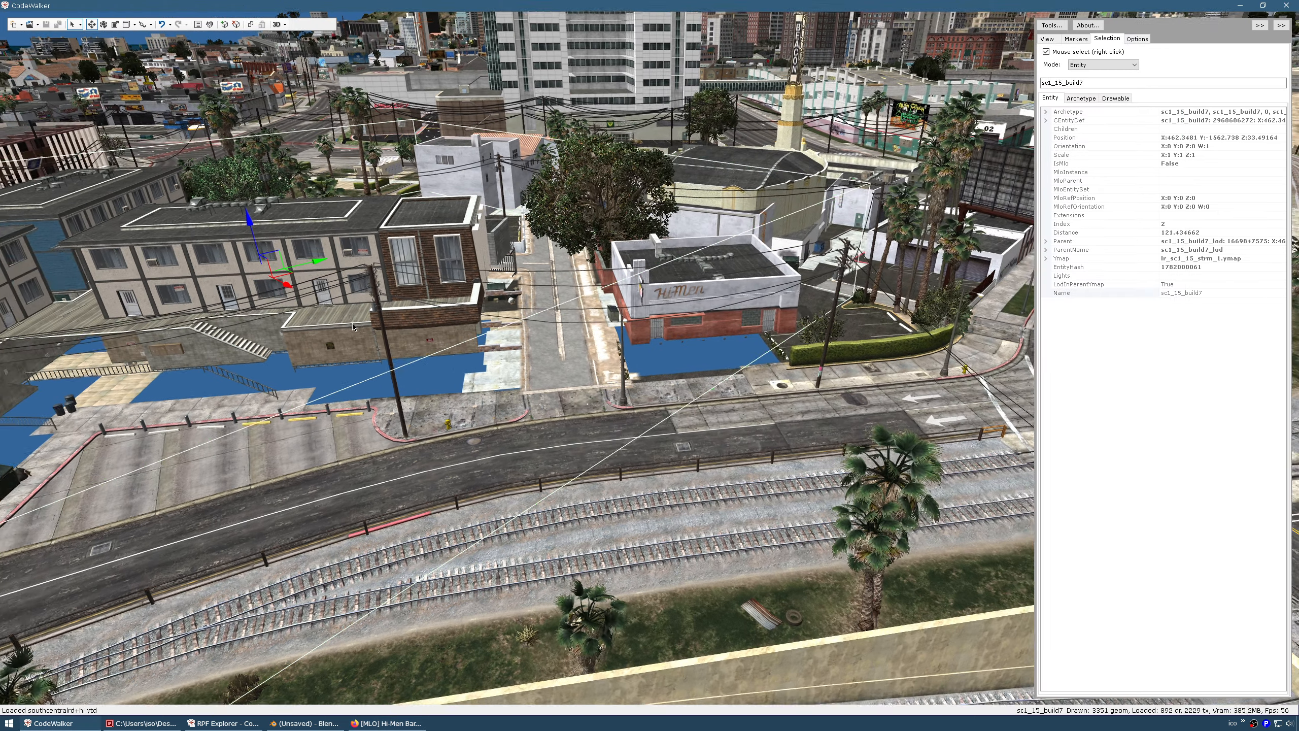
pyautogui.press('w')
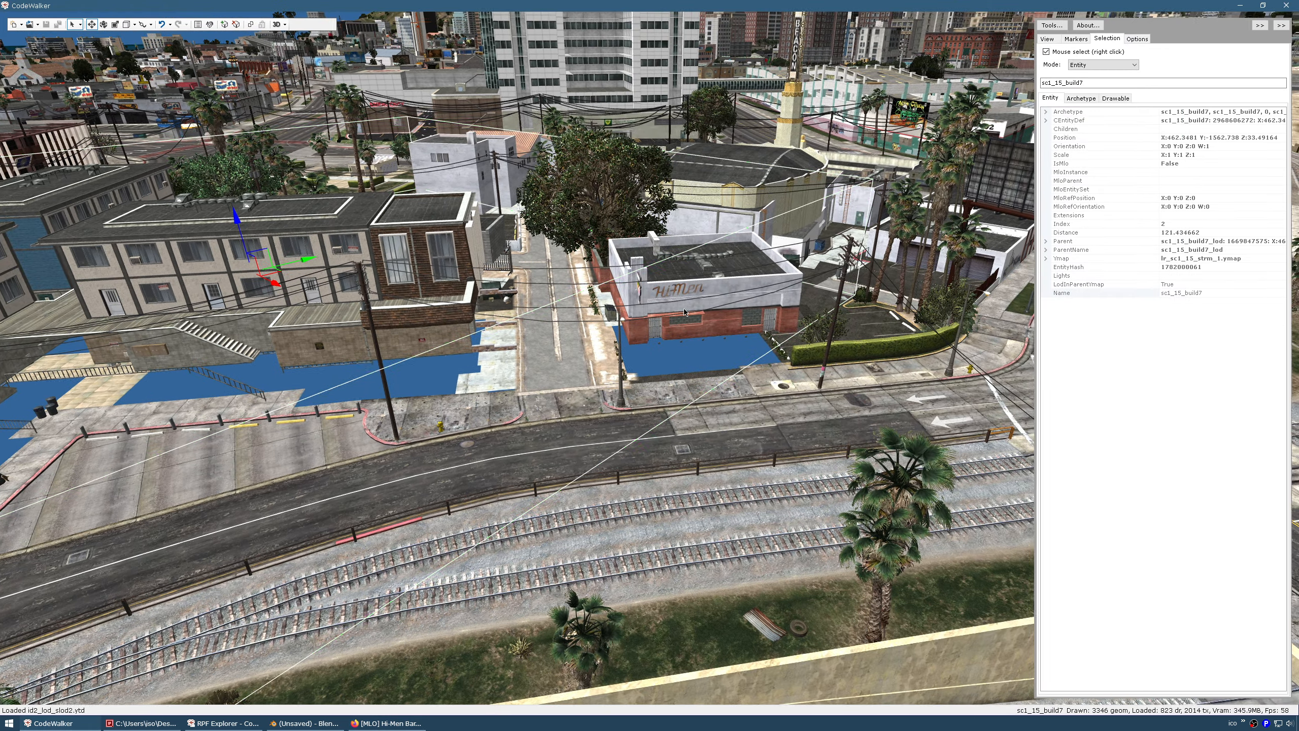
pyautogui.moveTo(680, 299)
pyautogui.mouseDown()
pyautogui.moveTo(686, 309)
pyautogui.moveTo(586, 330)
pyautogui.moveTo(544, 388)
pyautogui.moveTo(594, 378)
pyautogui.moveTo(606, 401)
pyautogui.moveTo(630, 375)
pyautogui.moveTo(678, 373)
pyautogui.moveTo(682, 307)
pyautogui.mouseUp()
pyautogui.press('s')
pyautogui.press('w')
pyautogui.press('a')
pyautogui.press('w')
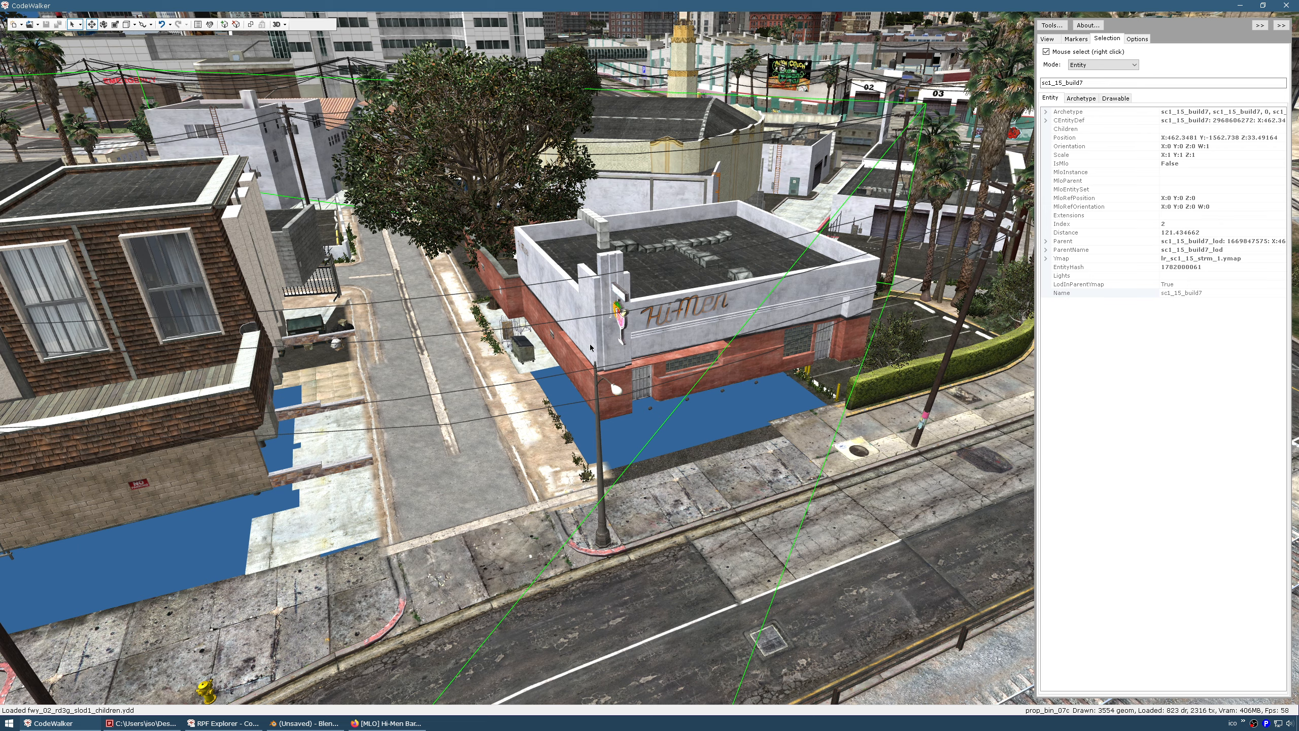
pyautogui.moveTo(670, 331); pyautogui.dragTo(615, 326)
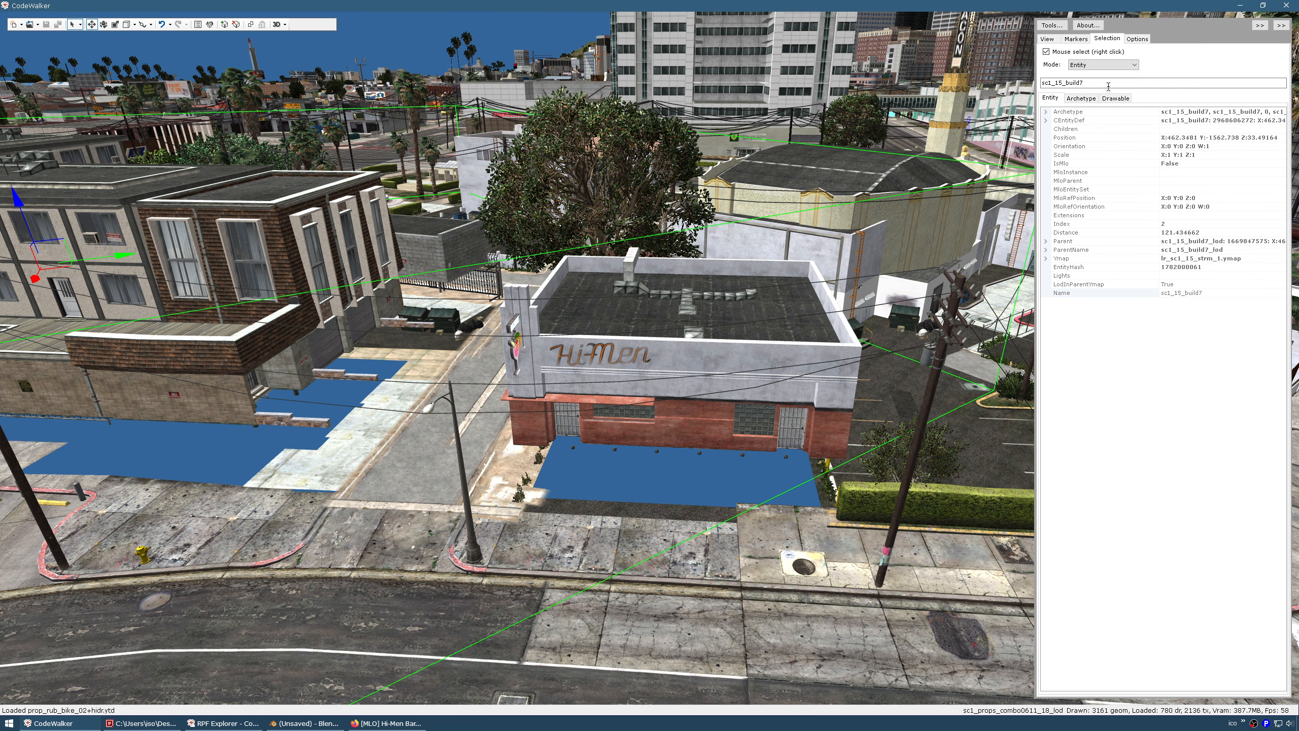
# Copy the entity name sc1_15_build7, search it in RPF Explorer, and open sc1_15_build7.ydr
pyautogui.doubleClick(1059, 83)
pyautogui.rightClick(1055, 85)
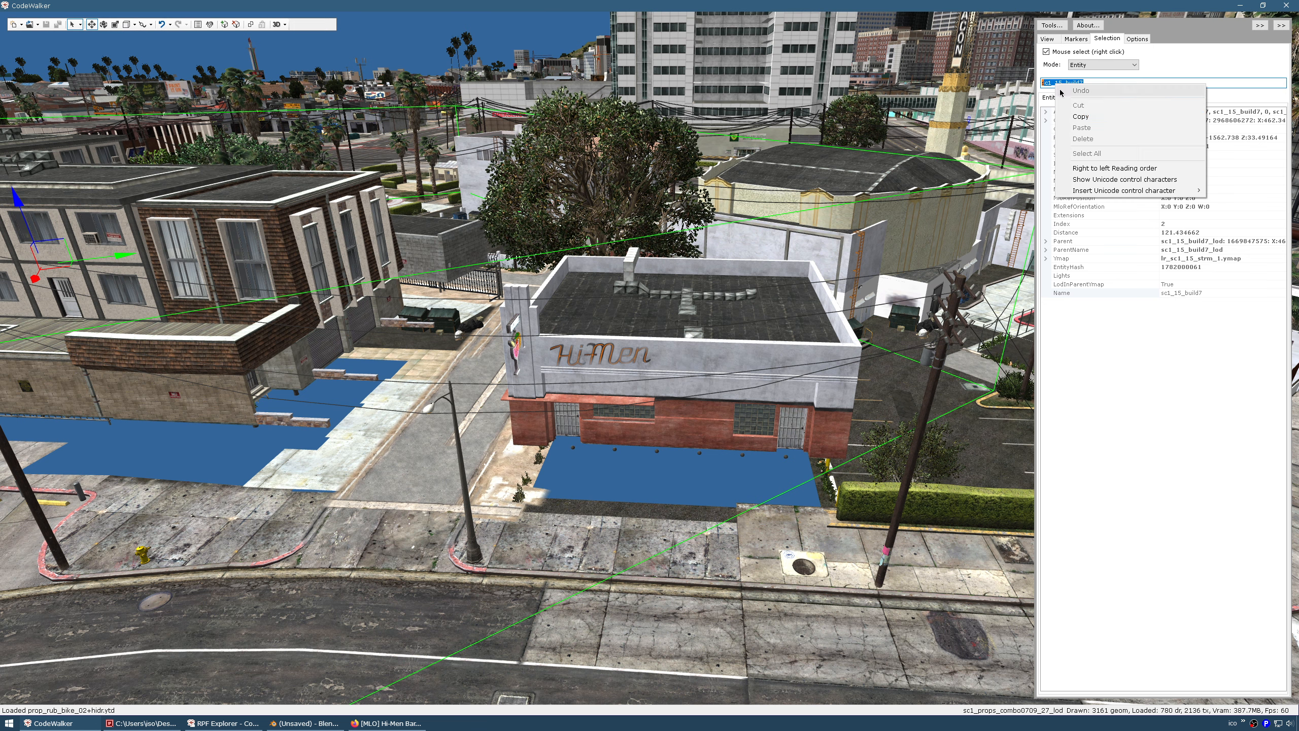
pyautogui.click(1108, 118)
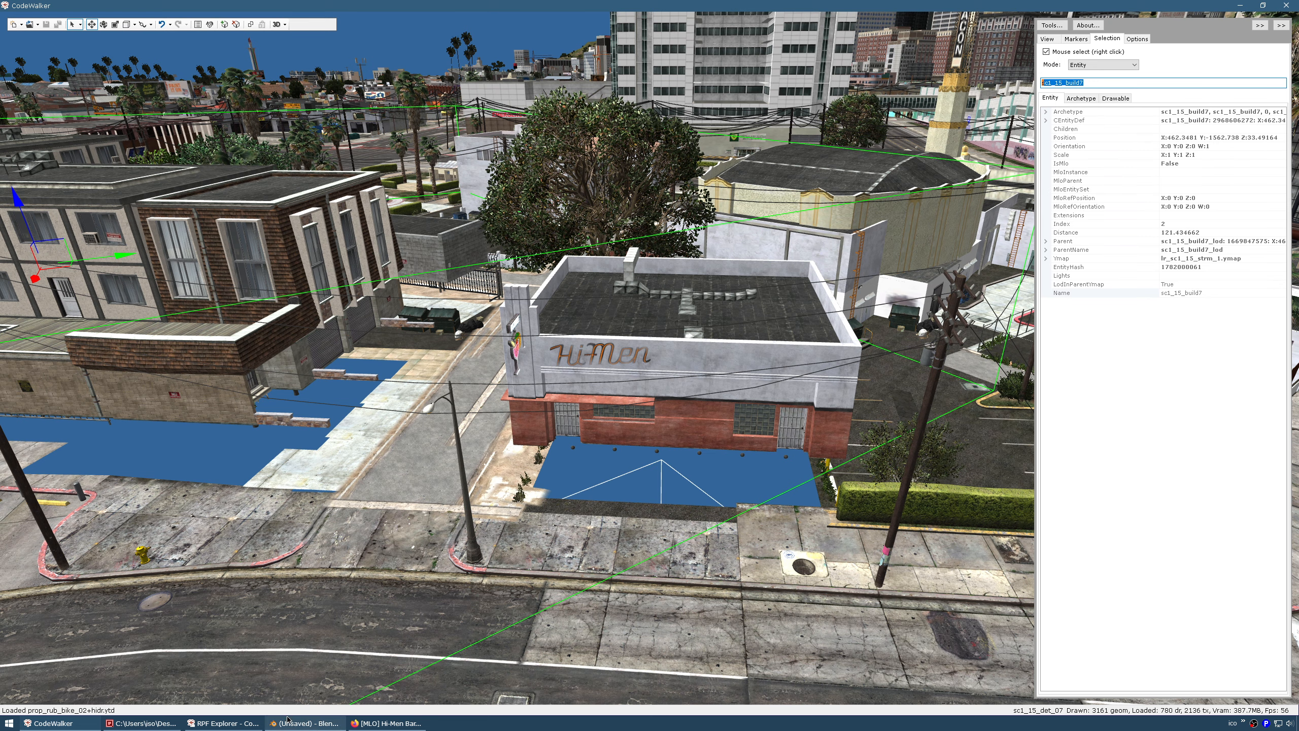
pyautogui.click(223, 723)
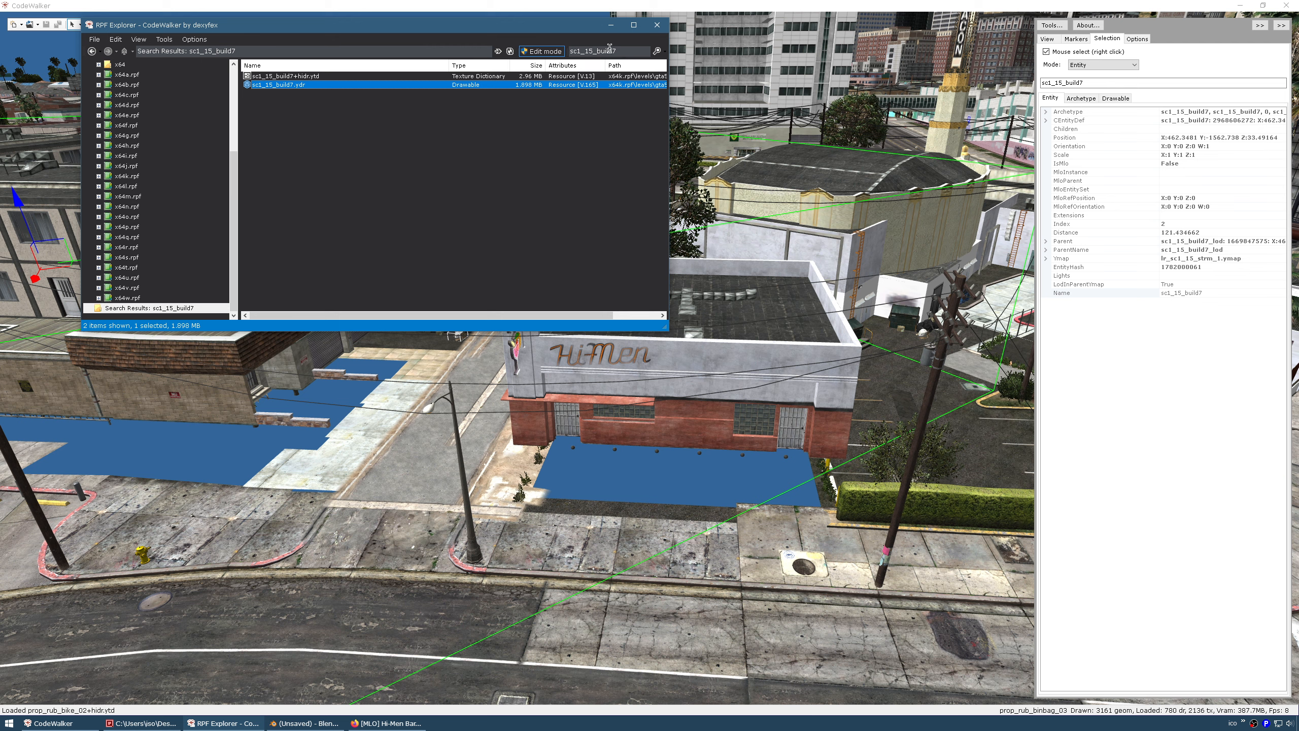
pyautogui.doubleClick(624, 52)
pyautogui.click(554, 142)
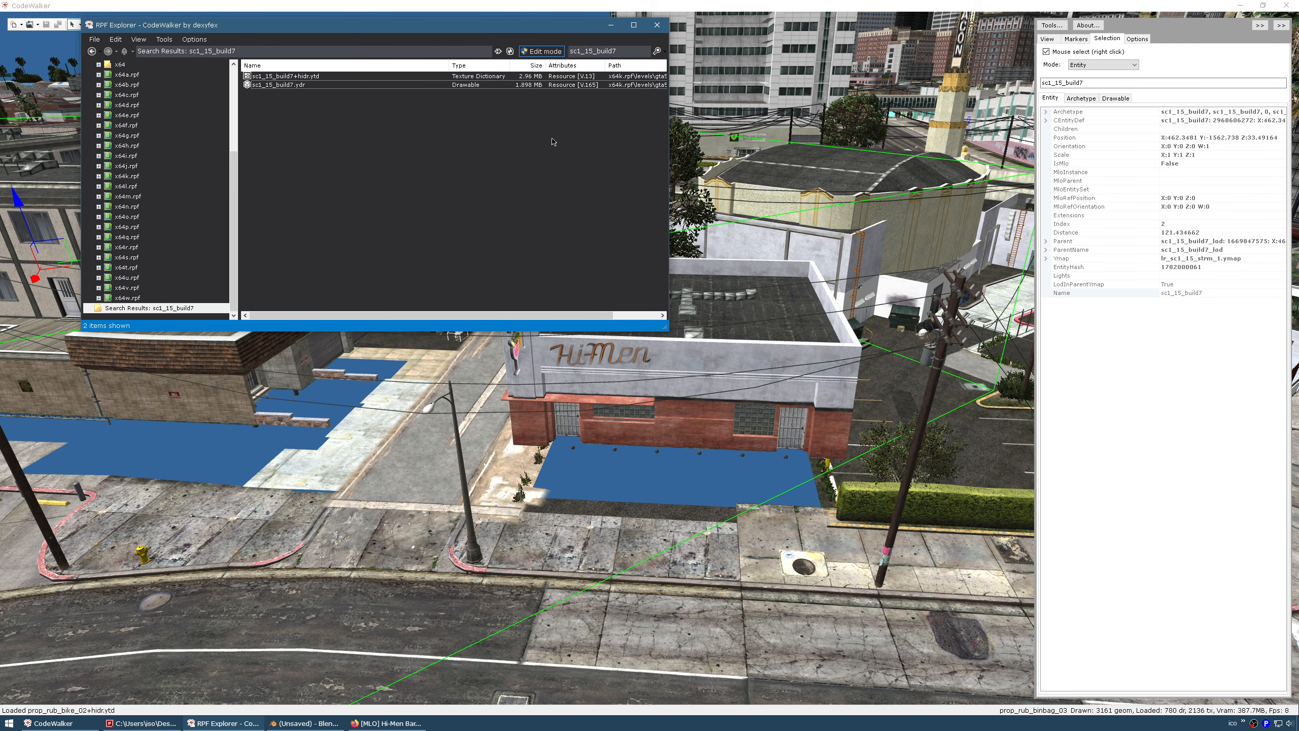
pyautogui.click(265, 87)
pyautogui.doubleClick(265, 87)
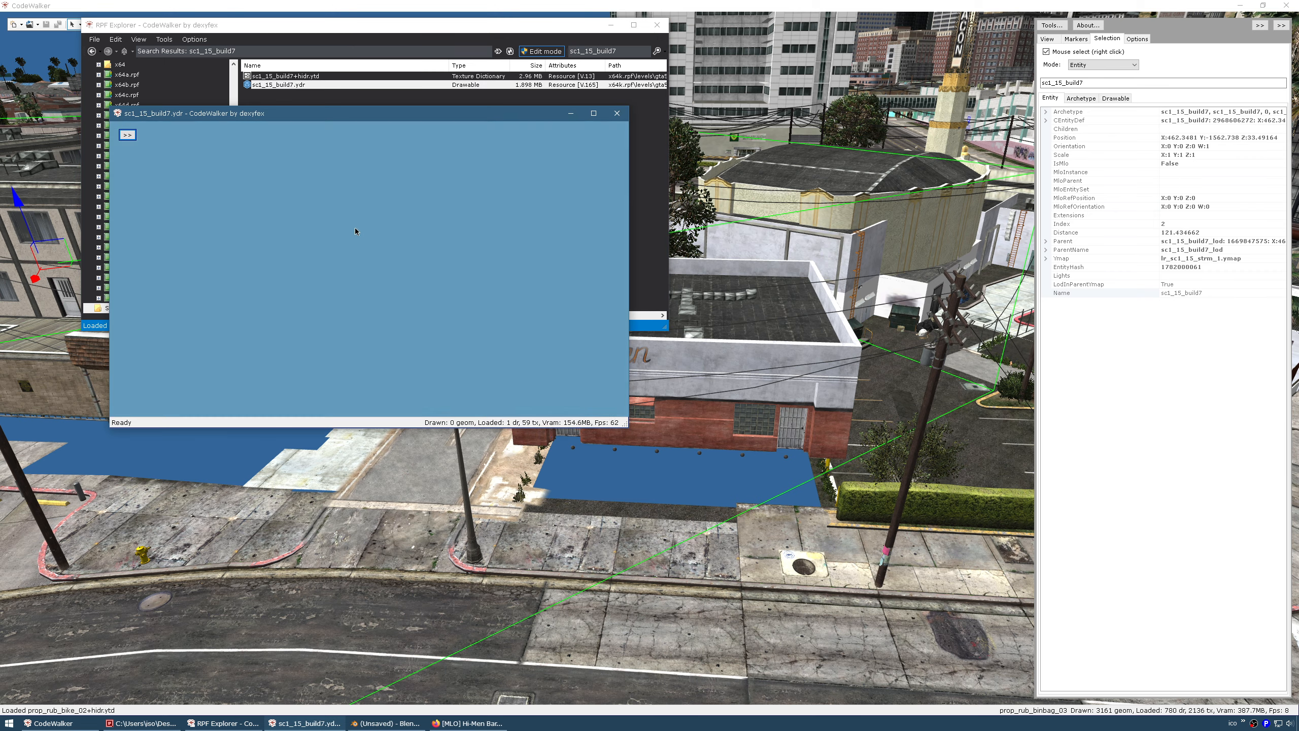
# From the viewer's Materials panel, save all of the model's textures into the repurpose folder
pyautogui.moveTo(308, 249); pyautogui.dragTo(322, 331)
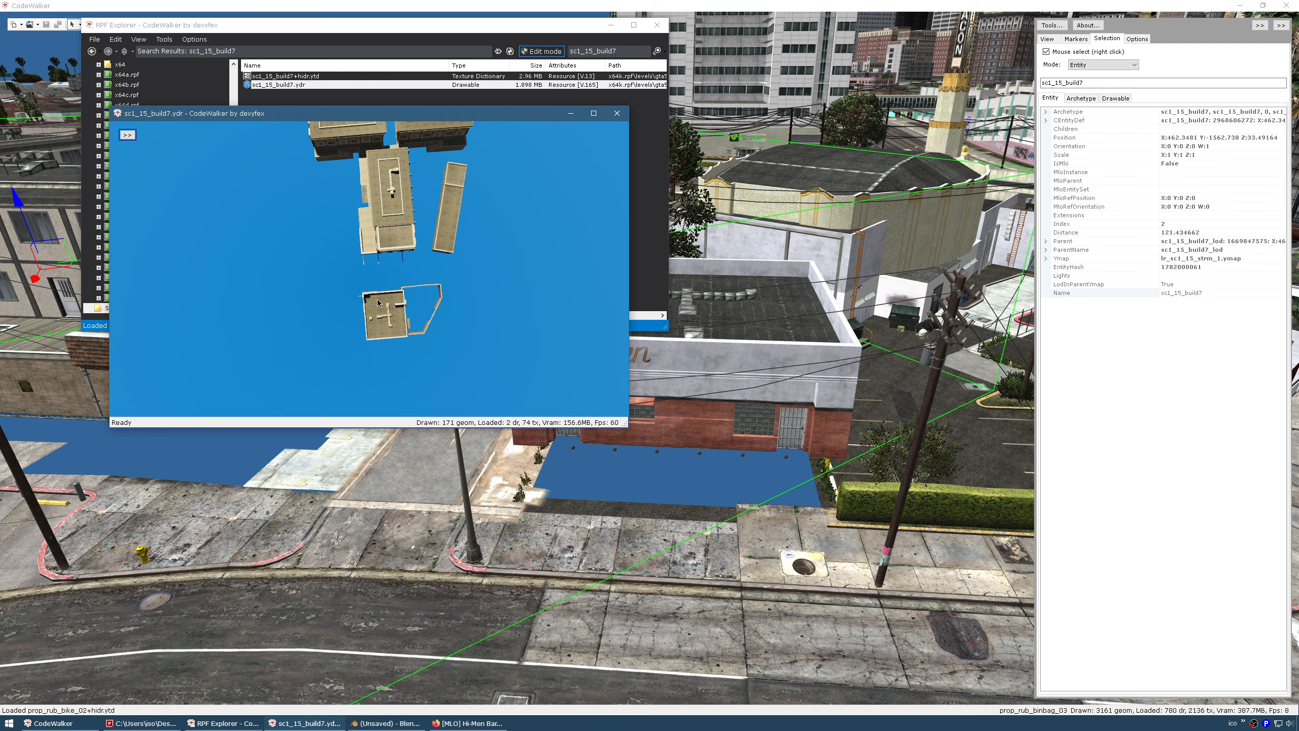
pyautogui.moveTo(390, 305); pyautogui.dragTo(450, 241)
pyautogui.moveTo(325, 210); pyautogui.dragTo(409, 319)
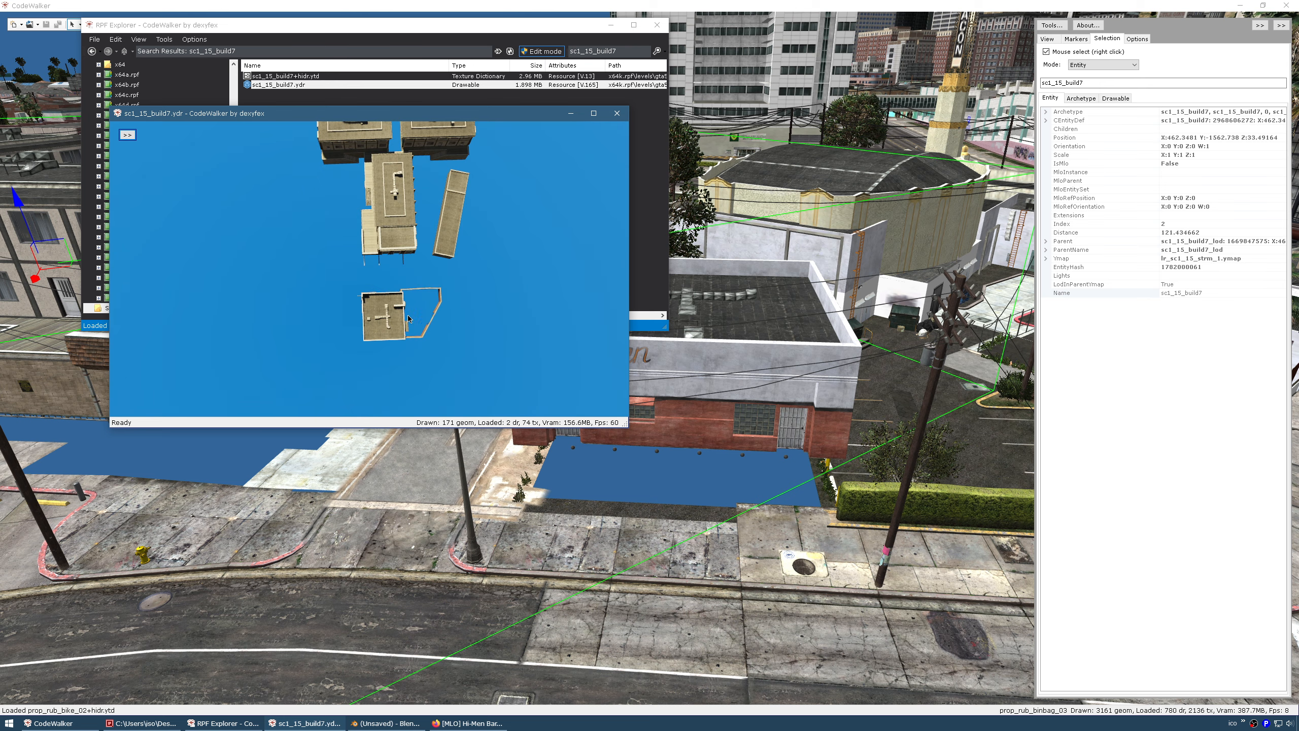
pyautogui.click(127, 134)
pyautogui.click(160, 148)
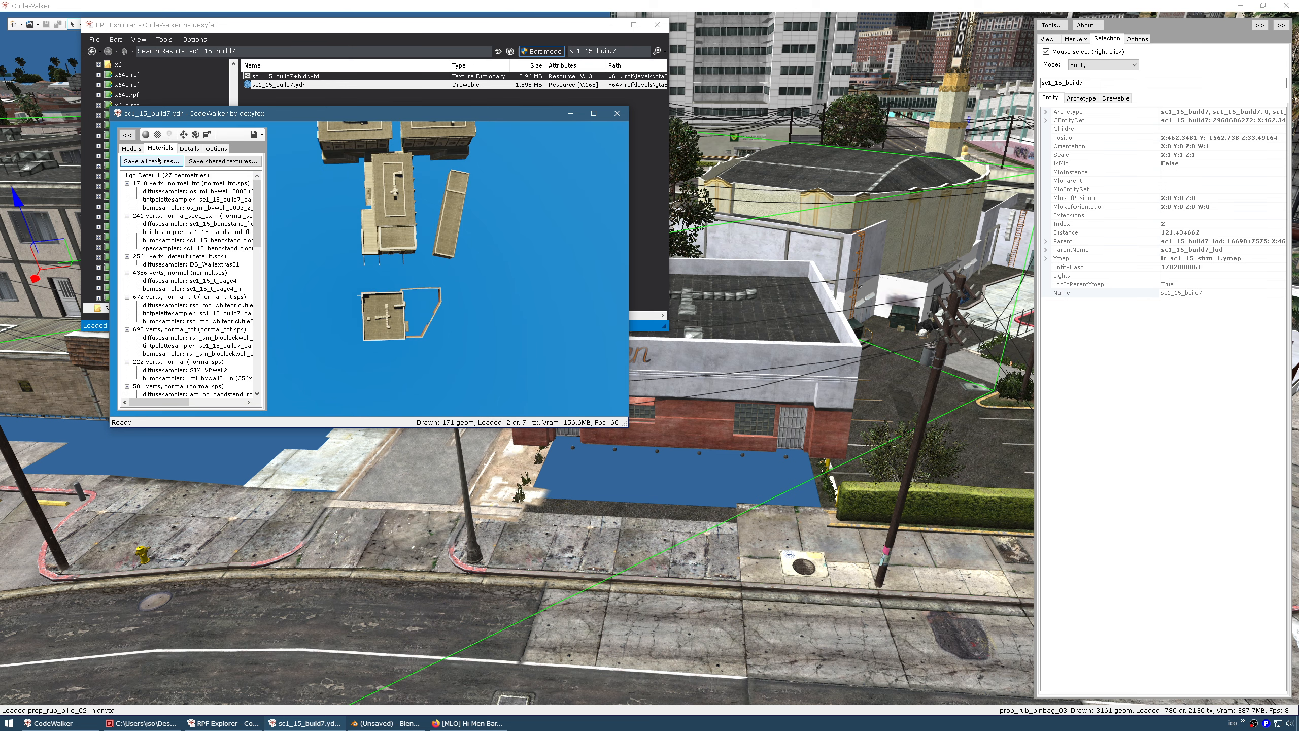
pyautogui.click(158, 161)
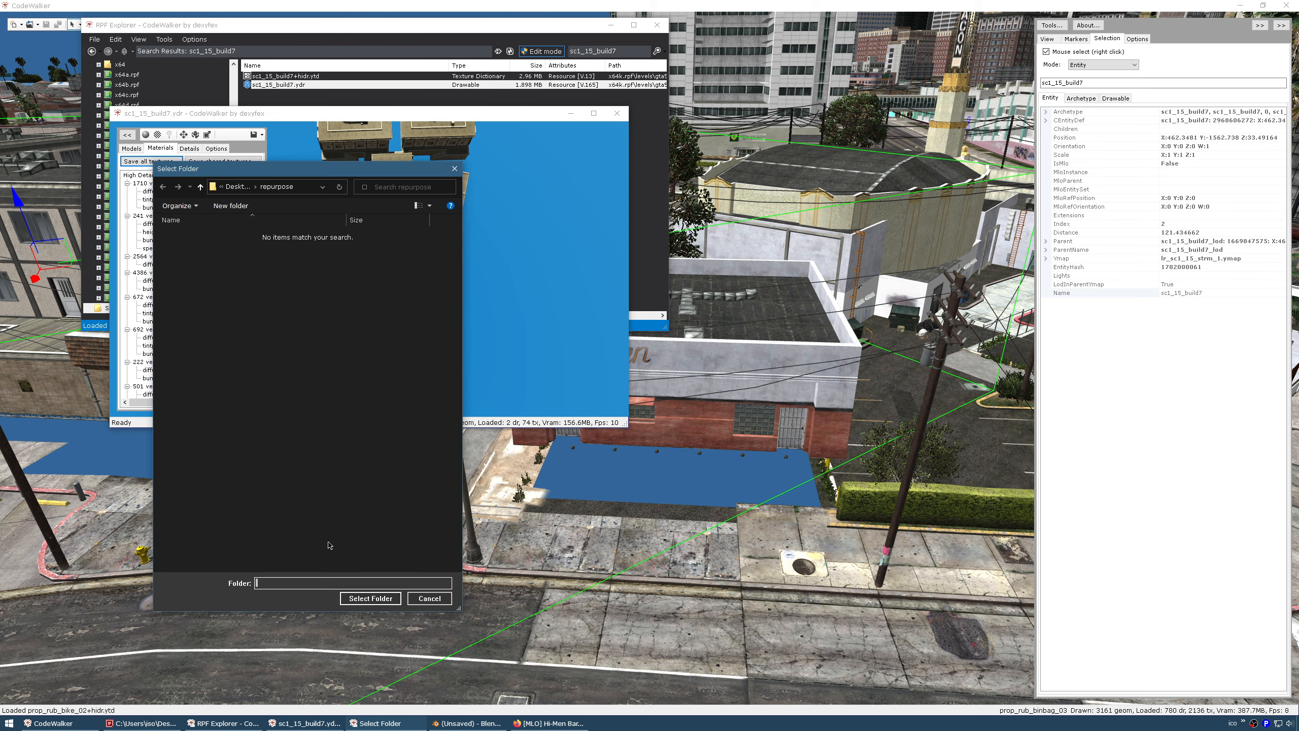
pyautogui.click(370, 598)
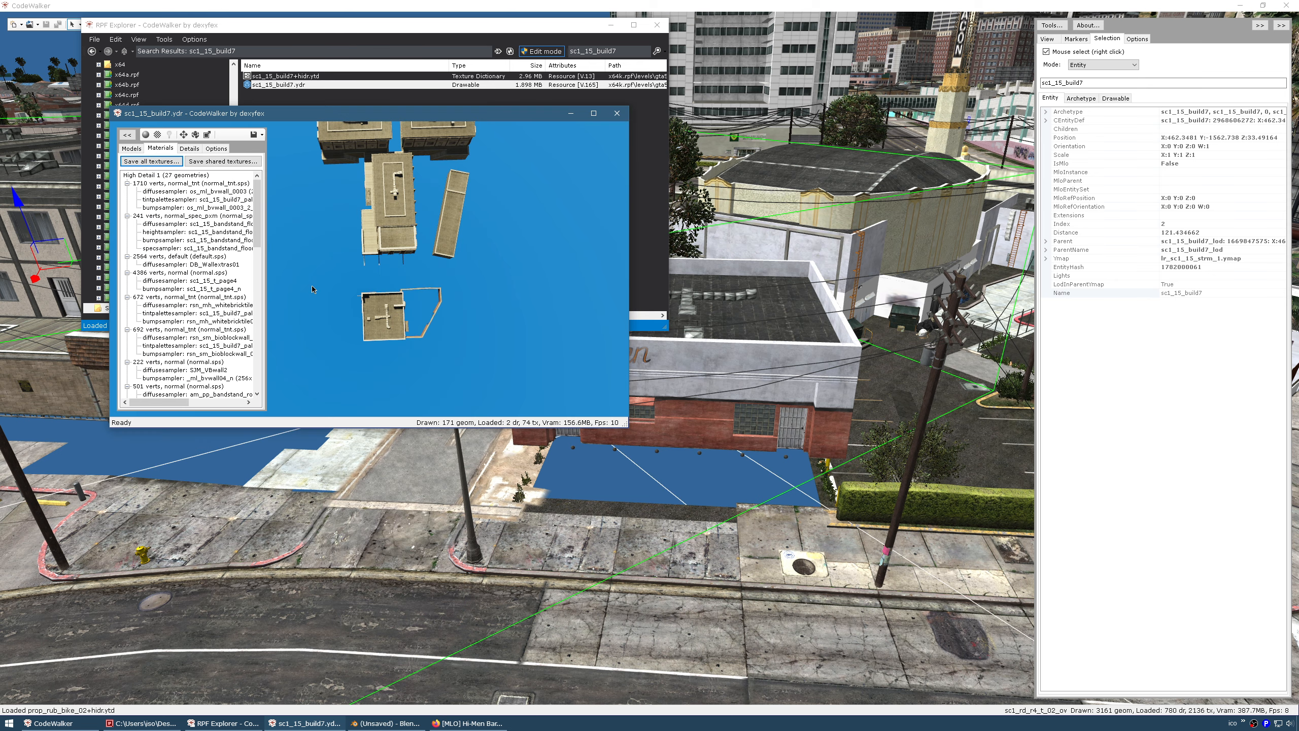
pyautogui.click(686, 390)
# Also save the 16 shared textures into the repurpose folder
pyautogui.moveTo(378, 285); pyautogui.dragTo(356, 274)
pyautogui.click(225, 162)
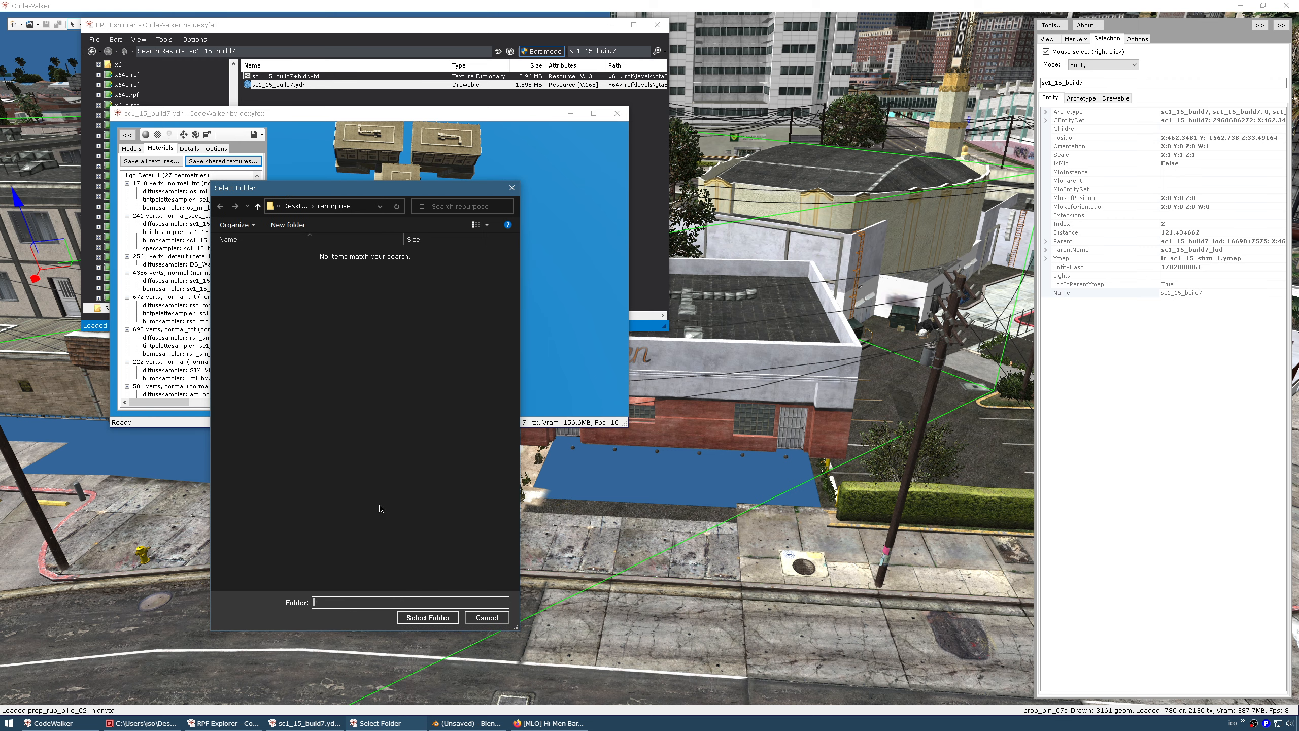
pyautogui.click(428, 617)
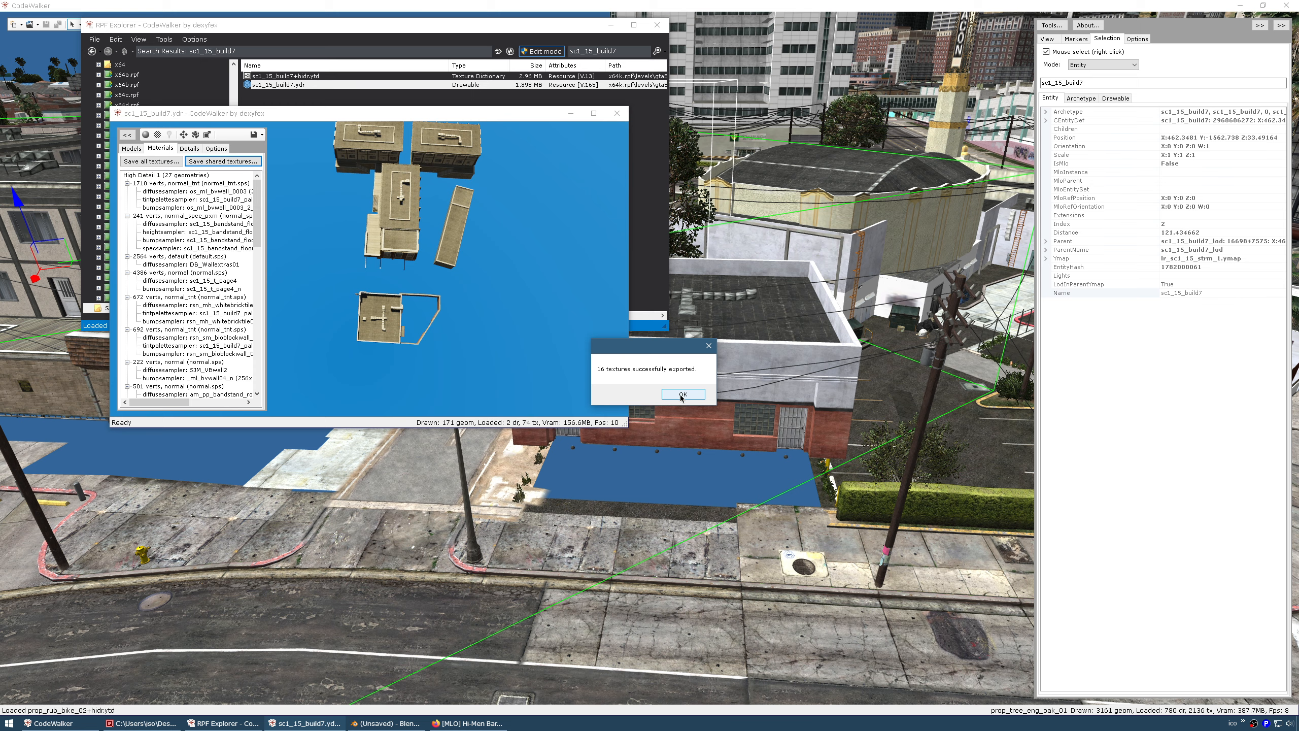
pyautogui.press('Return')
# Close the viewer, export sc1_15_build7.ydr as XML into repurpose, and switch to Blender
pyautogui.click(617, 113)
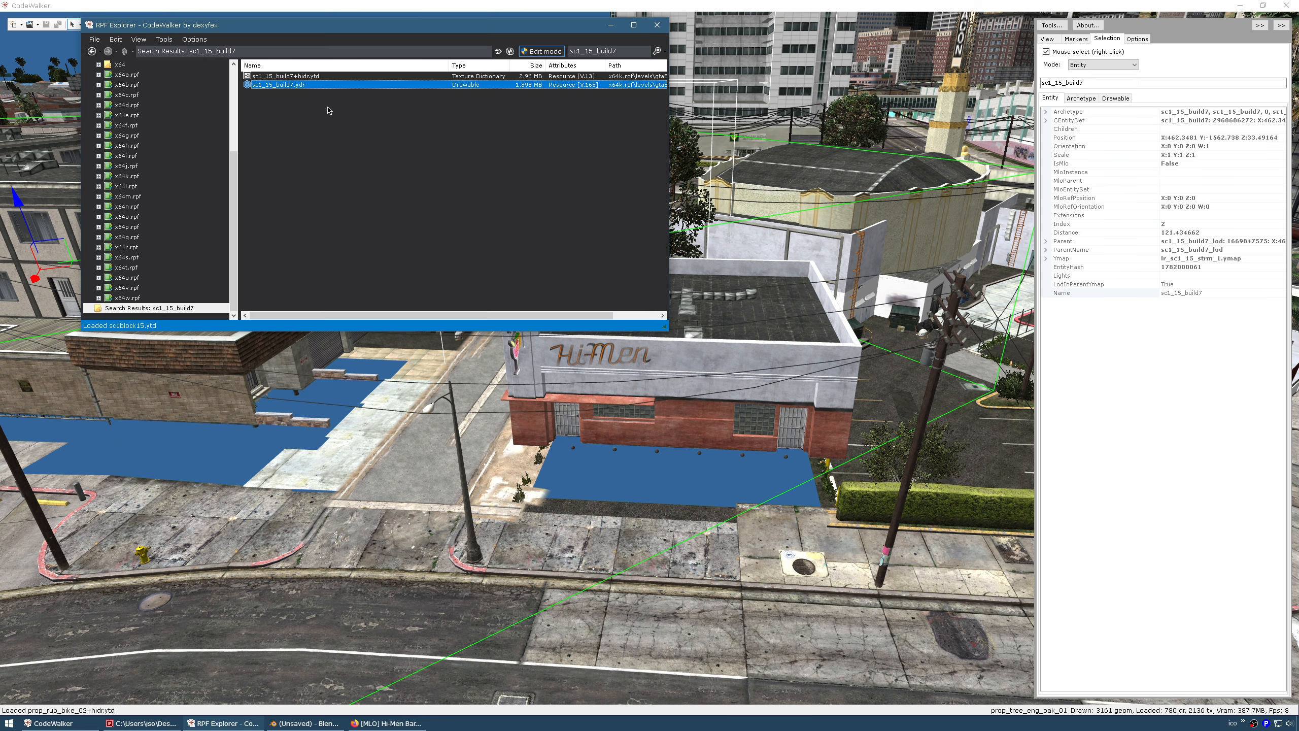
pyautogui.rightClick(303, 87)
pyautogui.click(321, 120)
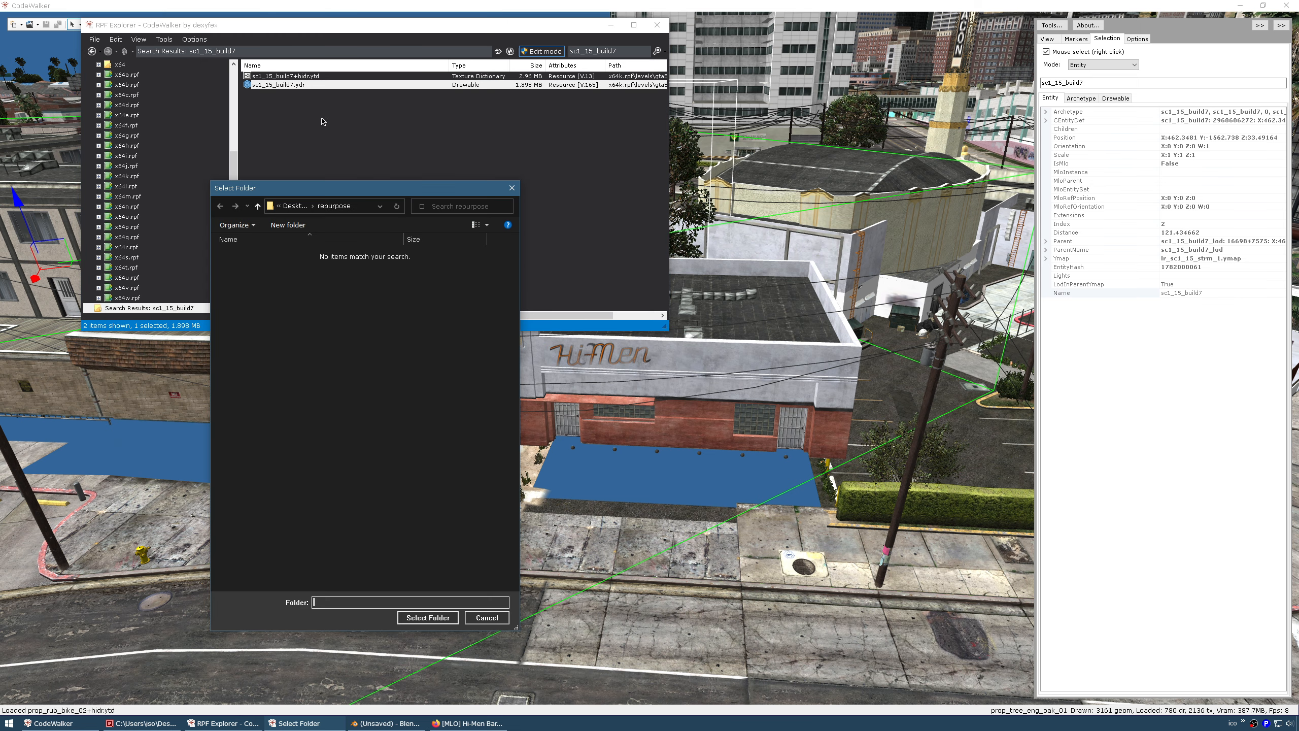
pyautogui.click(428, 618)
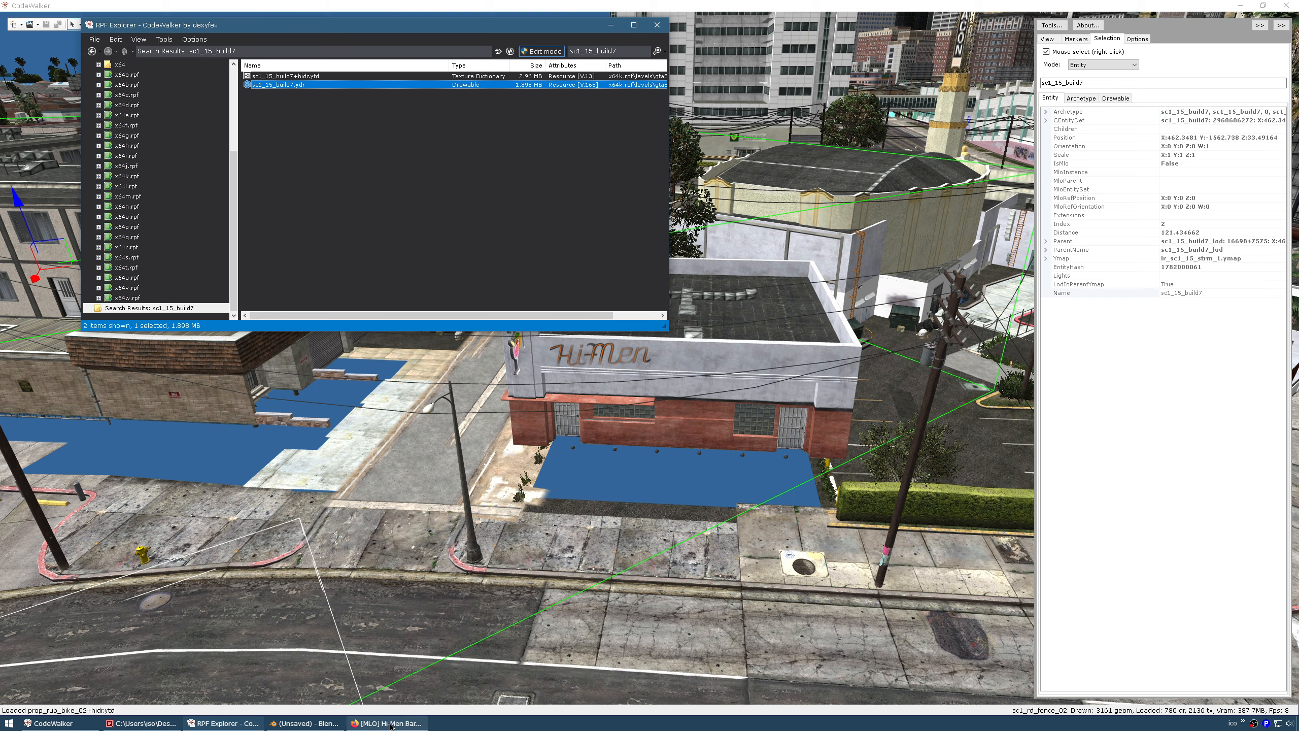
pyautogui.click(293, 723)
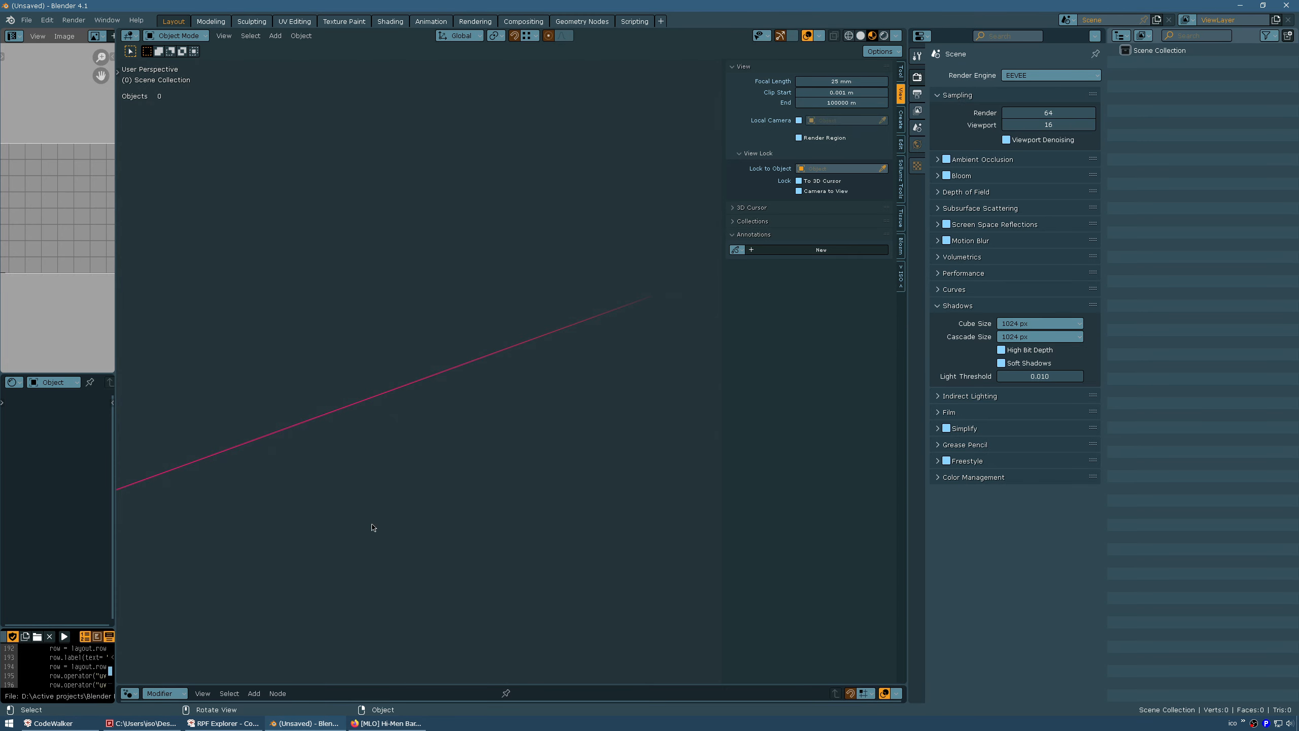
# In Q-Dir's repurpose folder, drag sc1_15_build7.ydr.xml into Blender's viewport
pyautogui.click(123, 724)
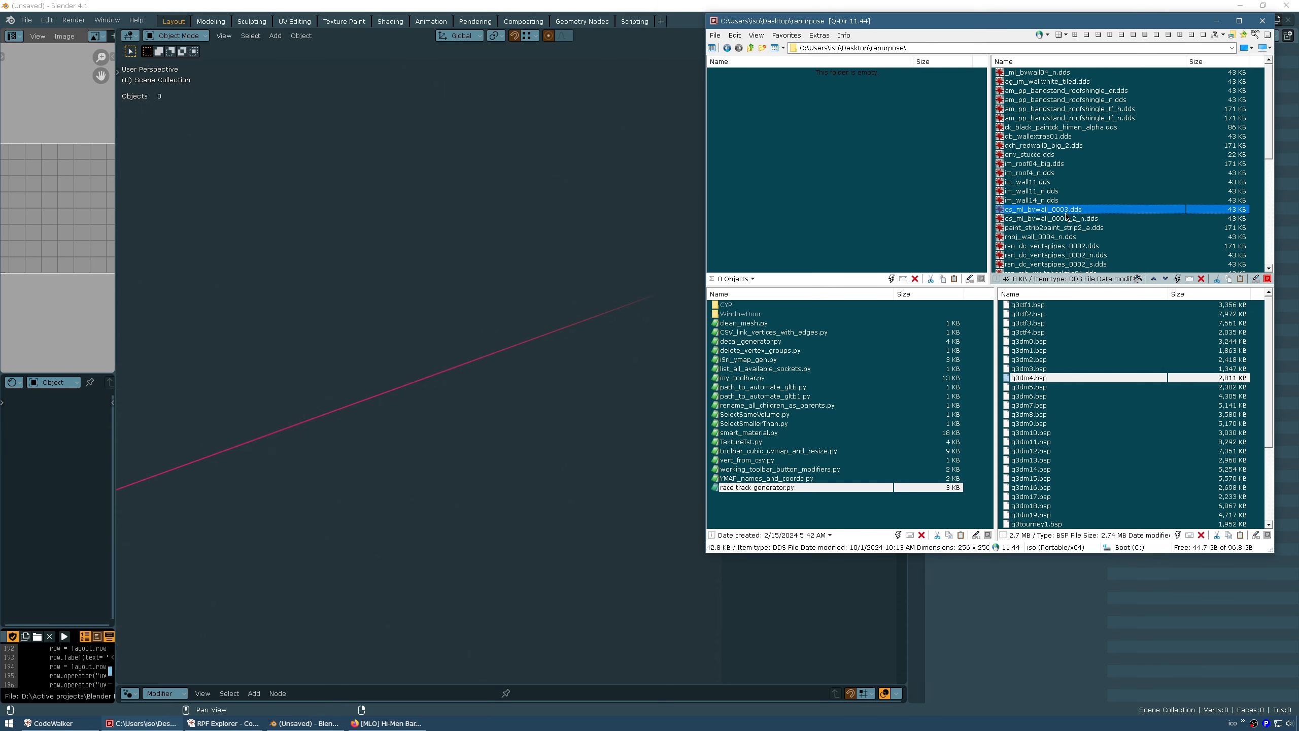
pyautogui.scroll(-8, 1066, 226)
pyautogui.click(1044, 264)
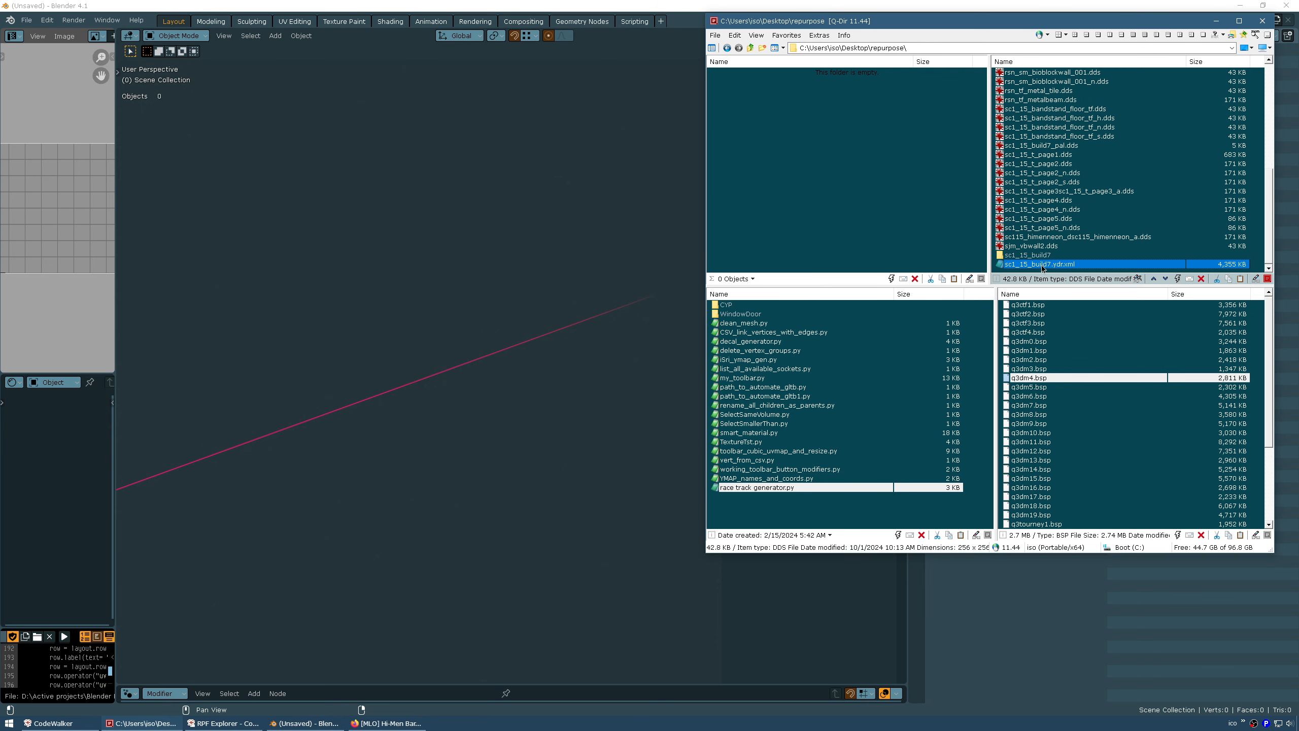
pyautogui.moveTo(1052, 267); pyautogui.dragTo(613, 301)
# Import sc1_15_build7 and relink its missing textures with Find Missing Files from the repurpose folder
pyautogui.moveTo(464, 386); pyautogui.dragTo(662, 408, button='middle')
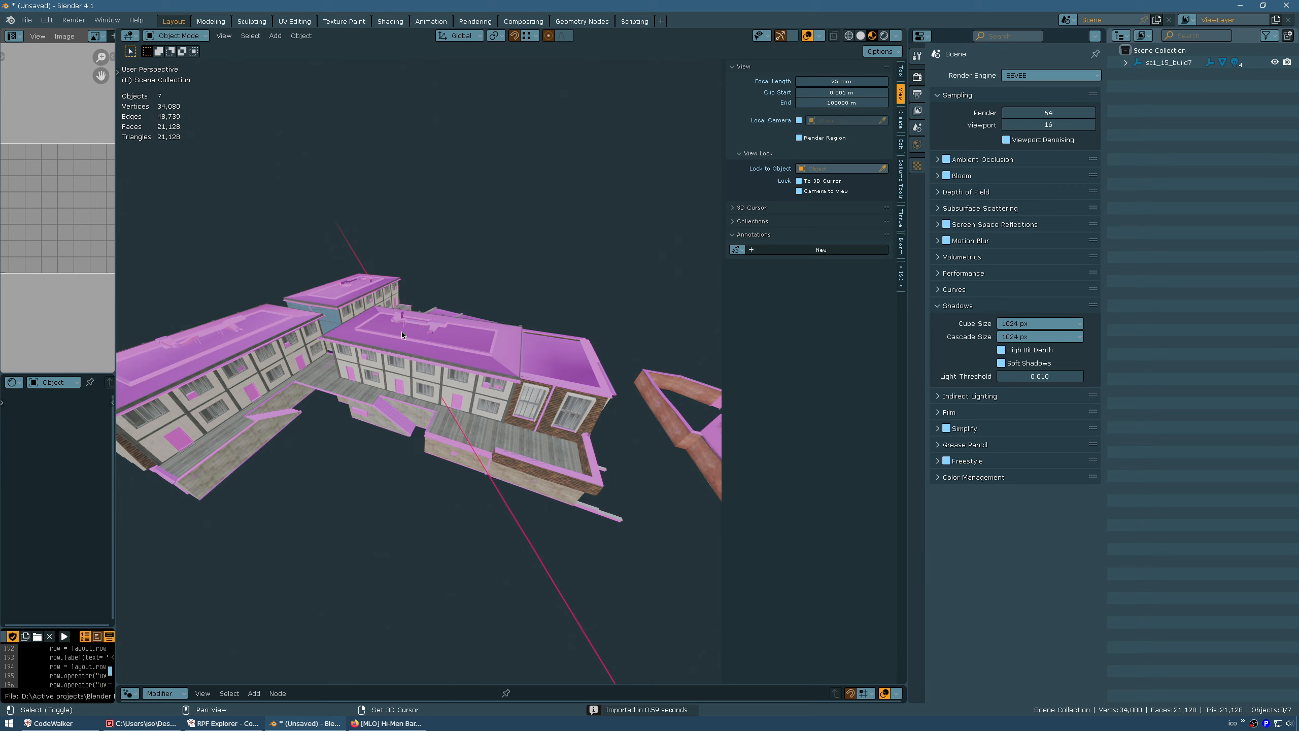
pyautogui.moveTo(401, 331); pyautogui.dragTo(428, 245, button='middle')
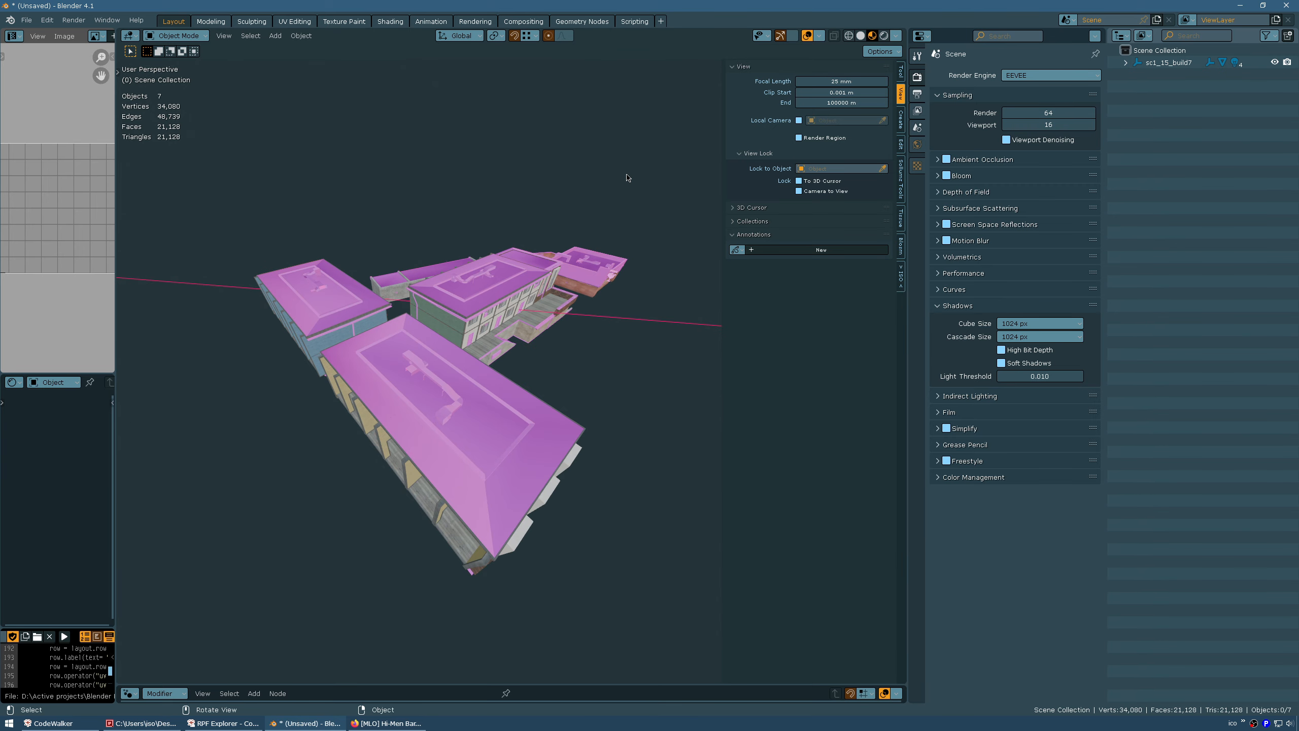
pyautogui.click(26, 19)
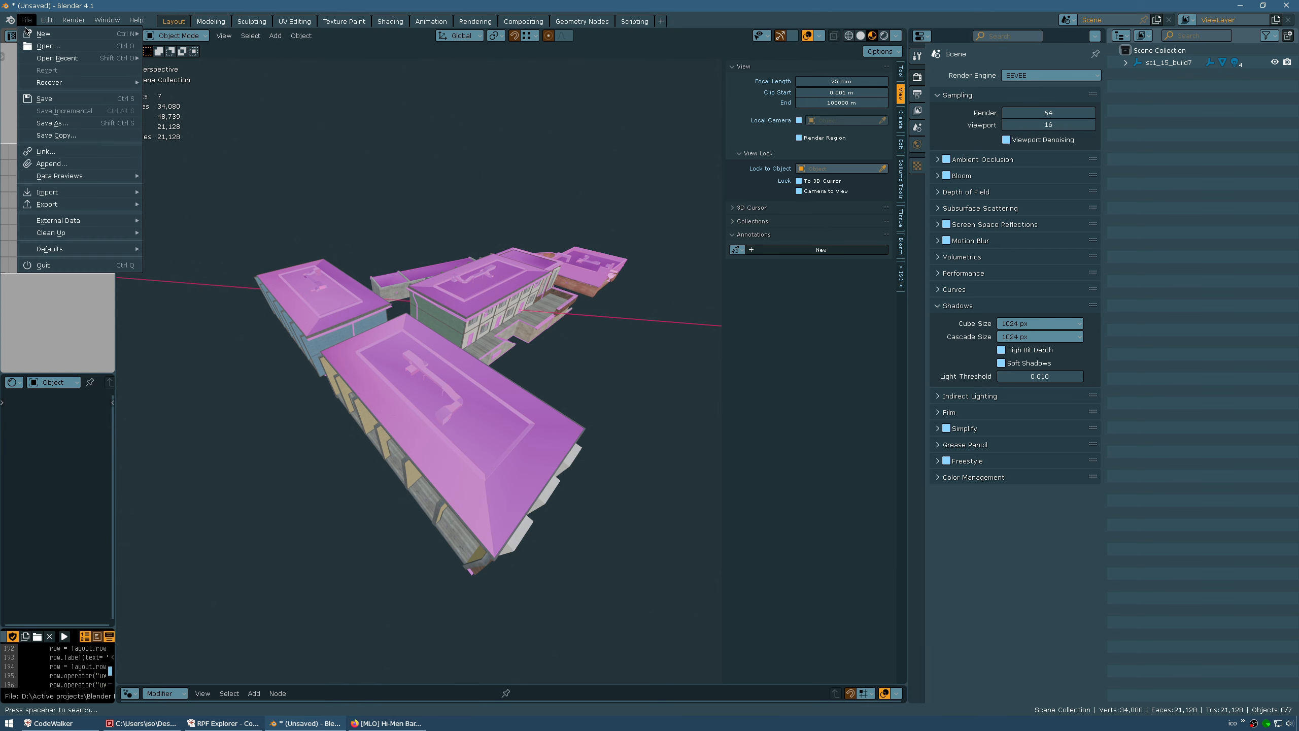
pyautogui.moveTo(98, 221)
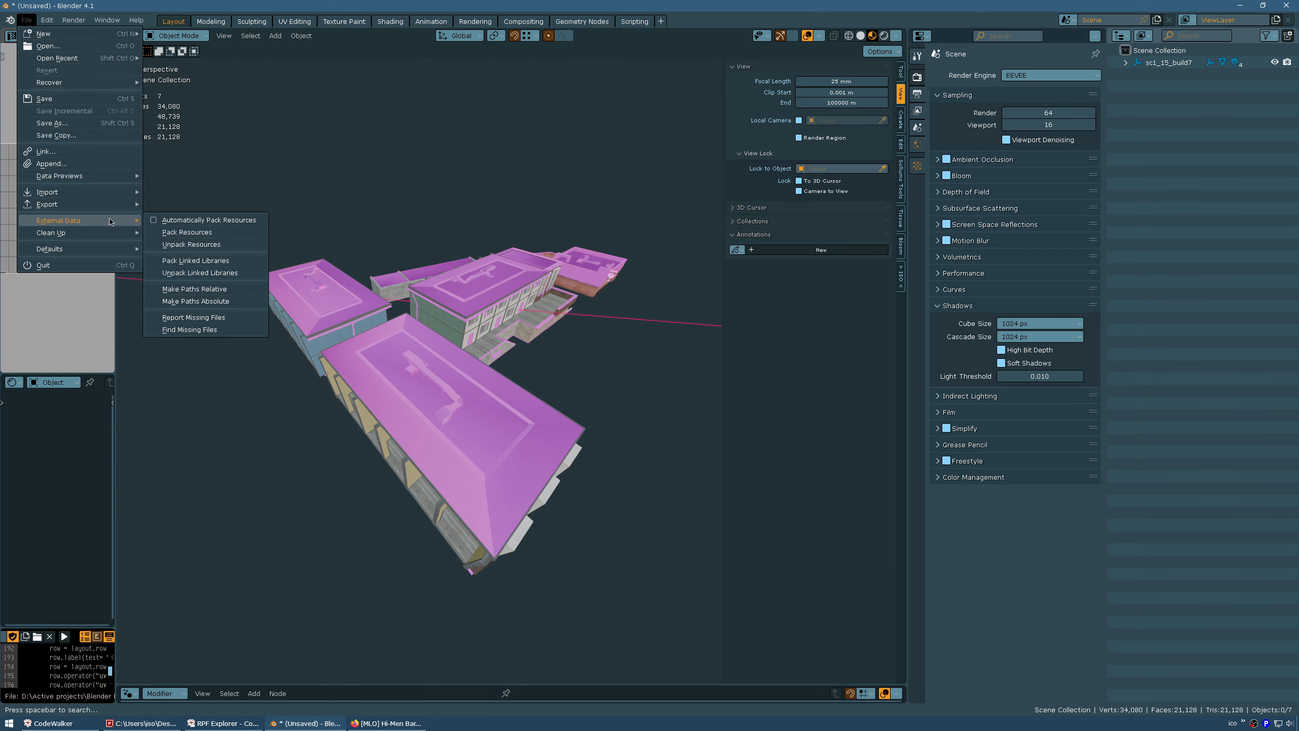
pyautogui.click(189, 329)
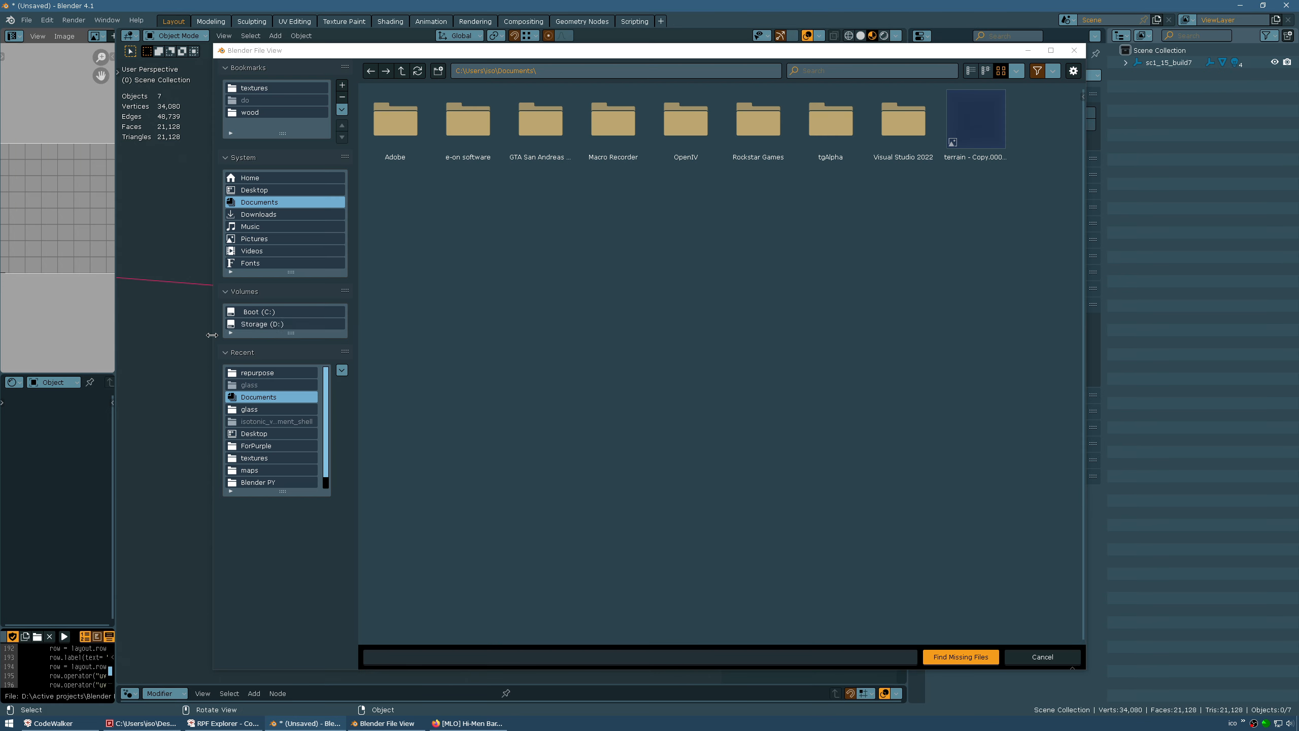
pyautogui.click(271, 373)
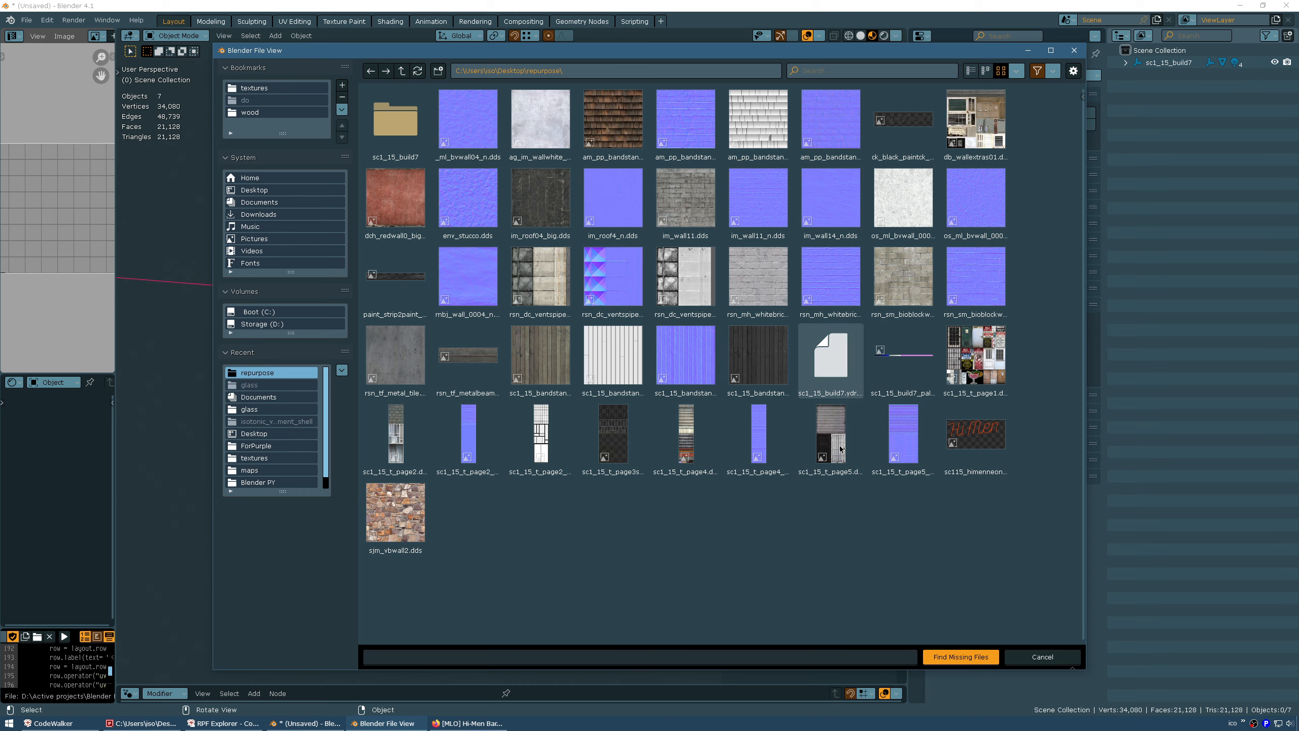
pyautogui.click(947, 657)
pyautogui.moveTo(511, 409); pyautogui.dragTo(407, 411, button='middle')
# Rename the sc1_15_build7 collection in the Outliner to isotonic_custom_exterior_hi_men
pyautogui.click(407, 390)
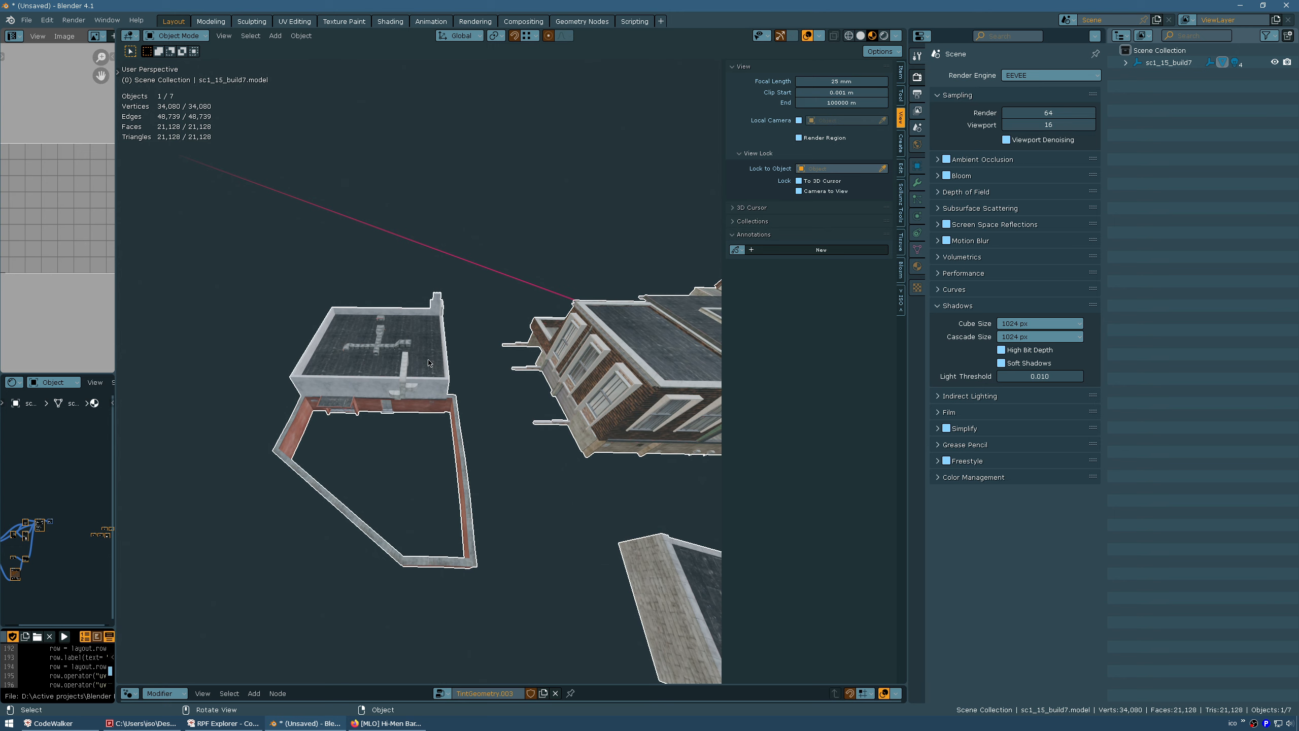
pyautogui.moveTo(366, 372); pyautogui.dragTo(377, 374, button='middle')
pyautogui.doubleClick(1169, 63)
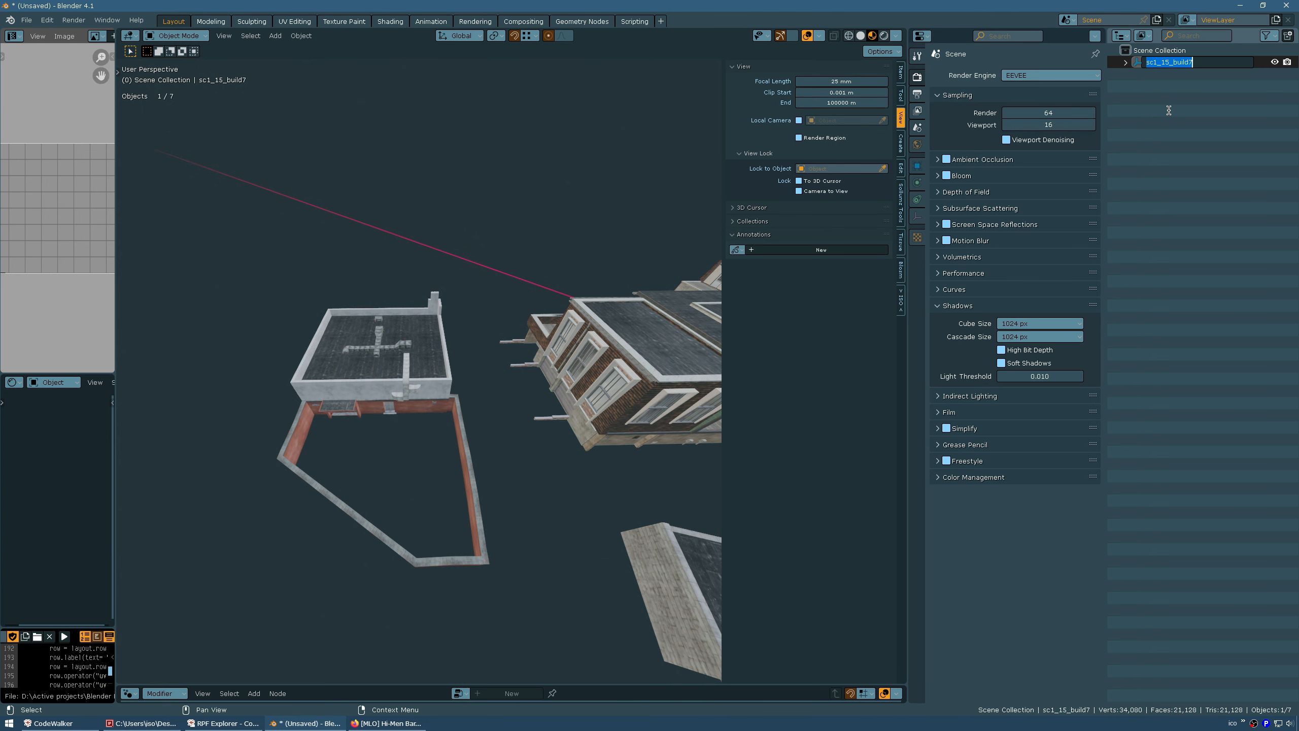
pyautogui.press('BackSpace')
pyautogui.write('nic_custom_exterior_hi_men')
pyautogui.press('Return')
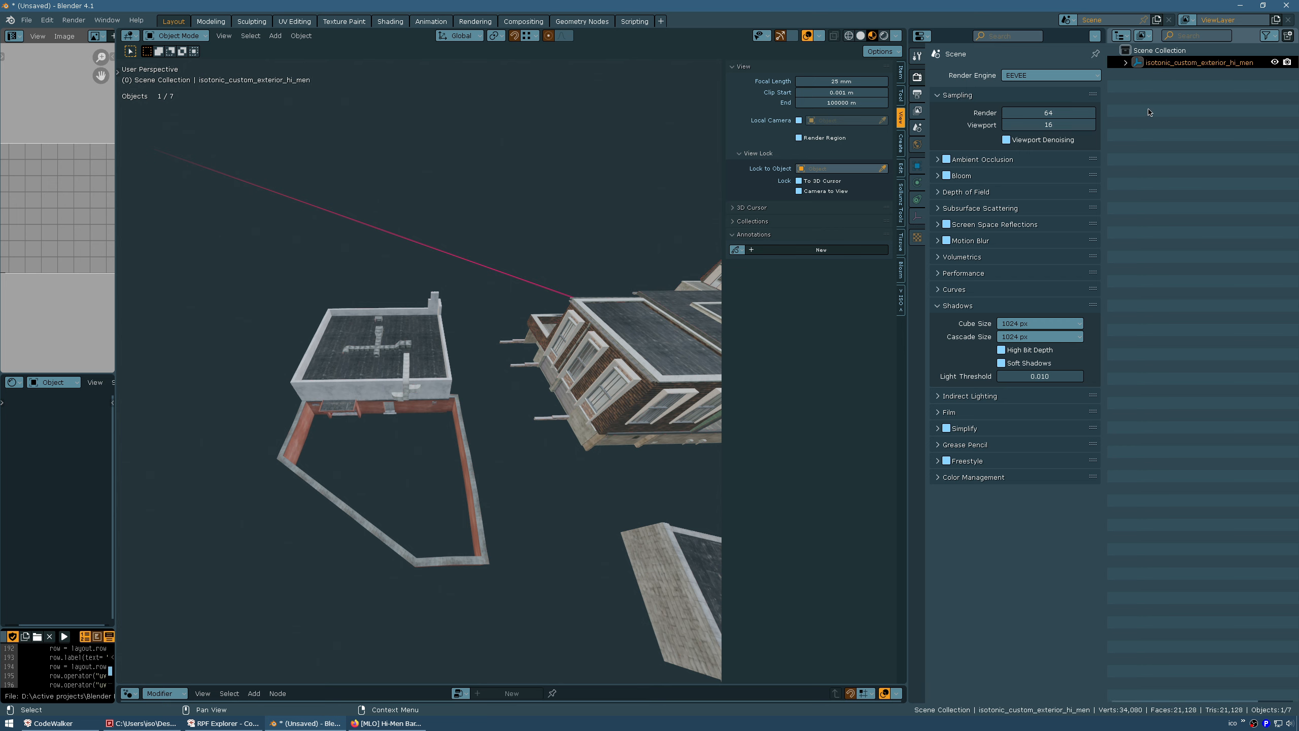
pyautogui.moveTo(522, 375); pyautogui.dragTo(515, 390, button='middle')
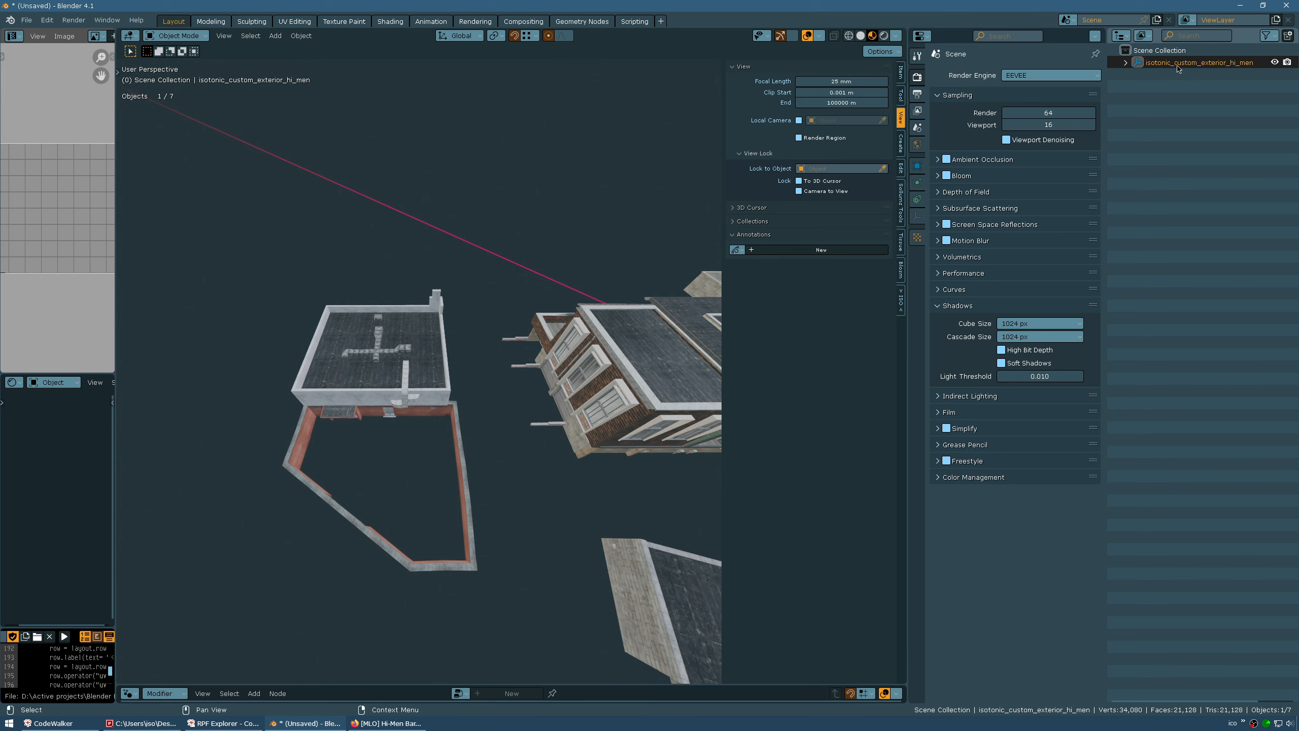
pyautogui.moveTo(435, 302); pyautogui.dragTo(445, 307, button='middle')
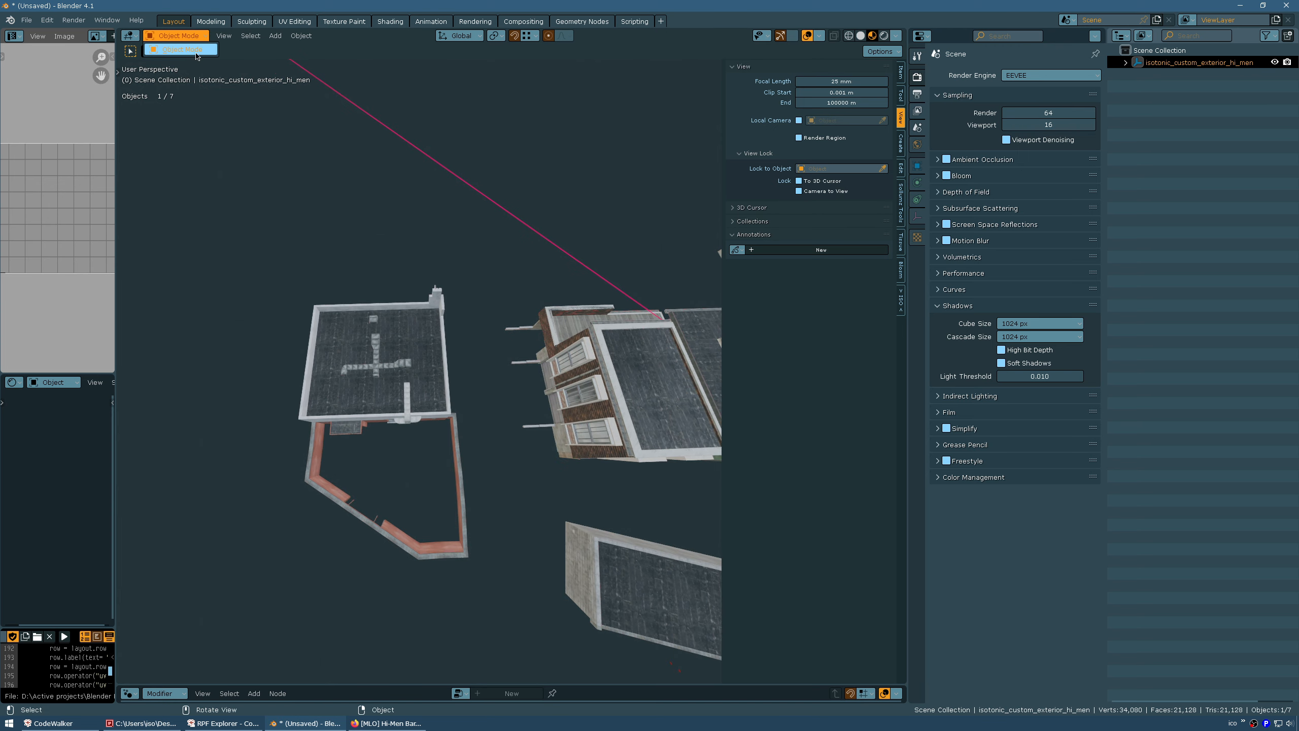
# Put the building into Edit Mode with wireframe X-ray display to reveal hidden geometry
pyautogui.click(358, 358)
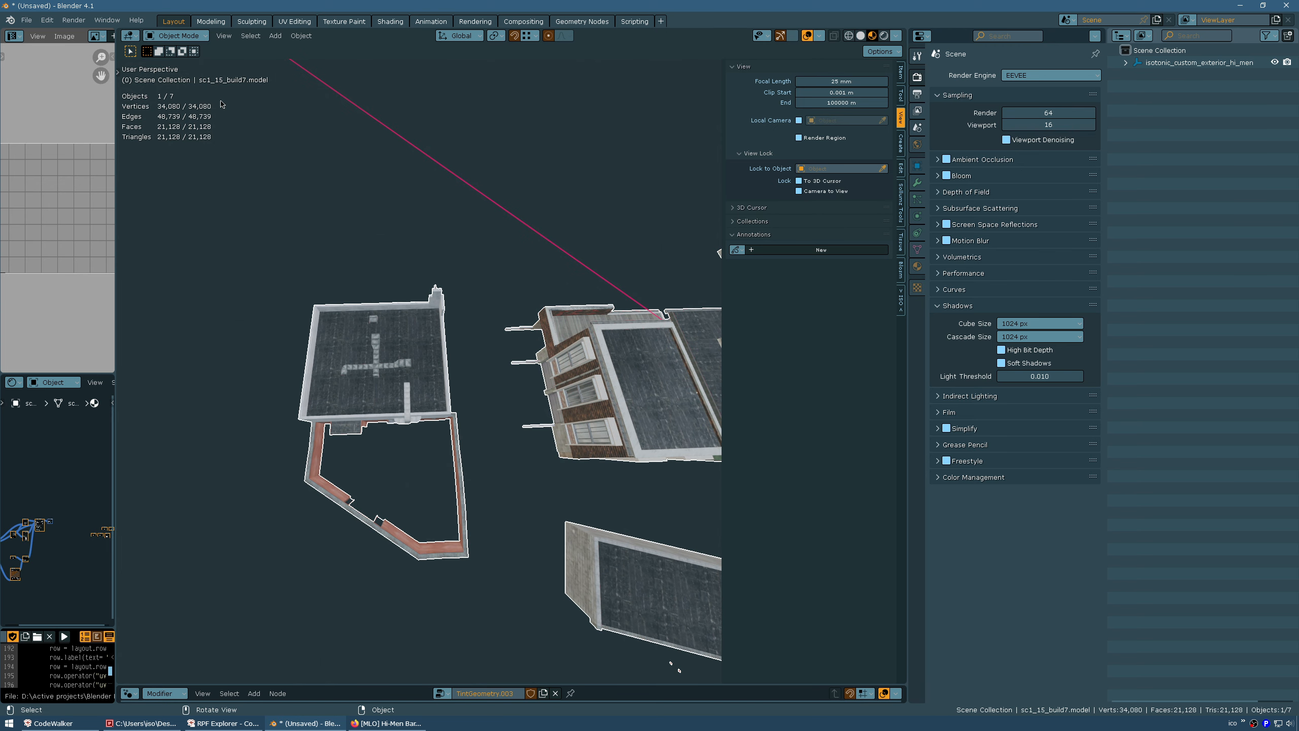
pyautogui.click(189, 36)
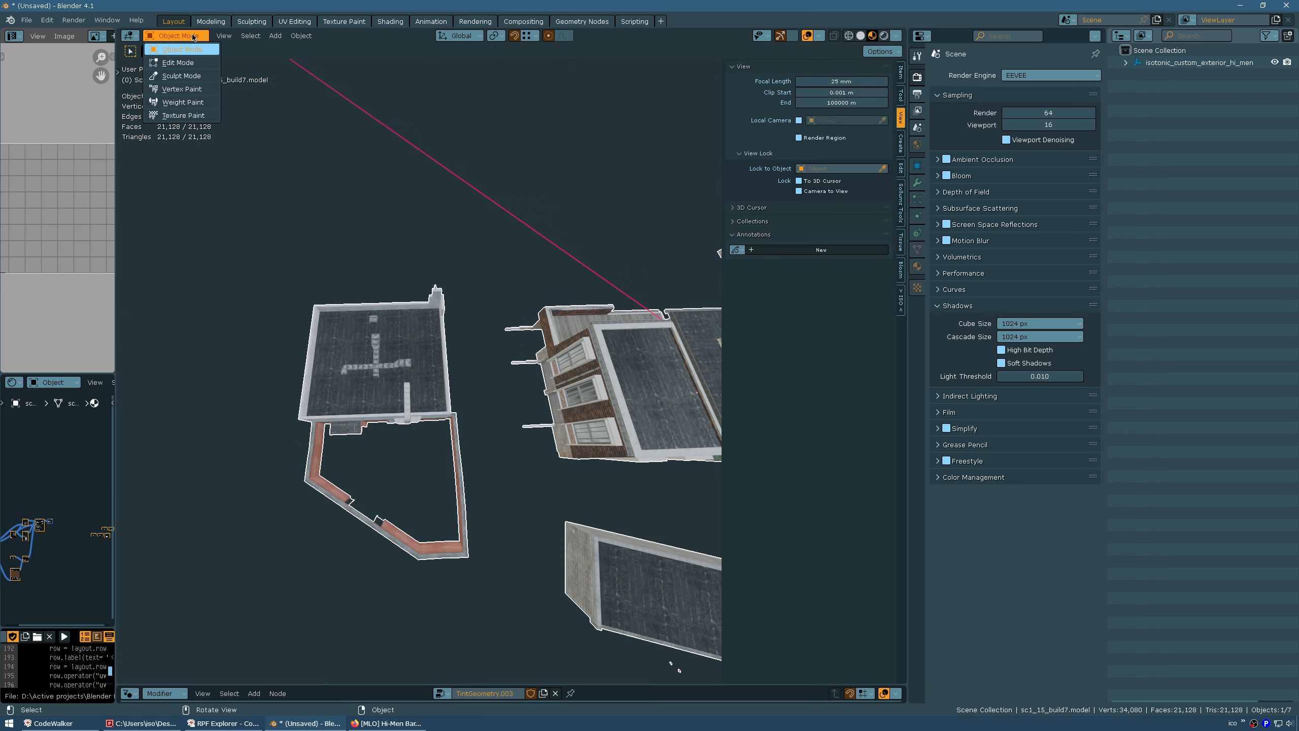
pyautogui.click(199, 64)
pyautogui.moveTo(237, 277); pyautogui.dragTo(495, 367, button='middle')
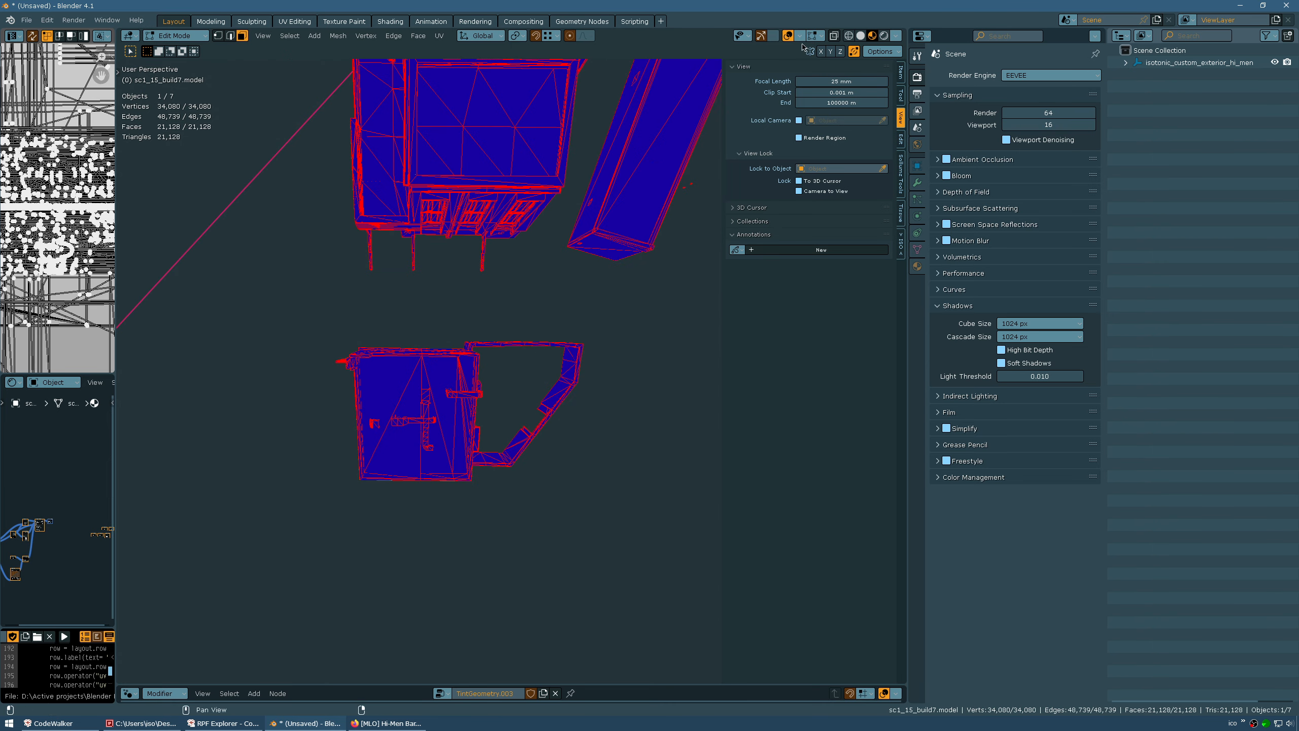
pyautogui.moveTo(589, 265); pyautogui.dragTo(517, 313, button='middle')
pyautogui.moveTo(537, 304); pyautogui.dragTo(506, 307, button='middle')
pyautogui.click(834, 40)
pyautogui.click(848, 38)
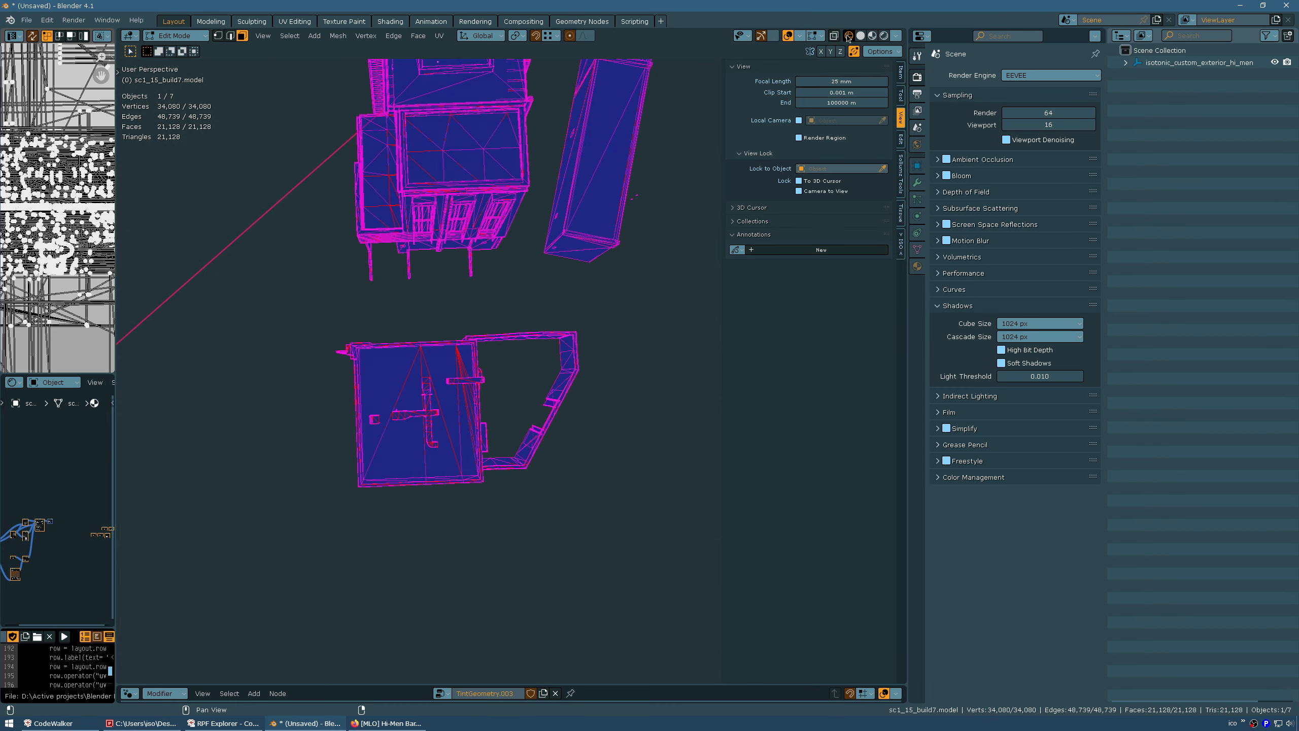
pyautogui.click(835, 39)
pyautogui.moveTo(691, 236); pyautogui.dragTo(703, 228, button='middle')
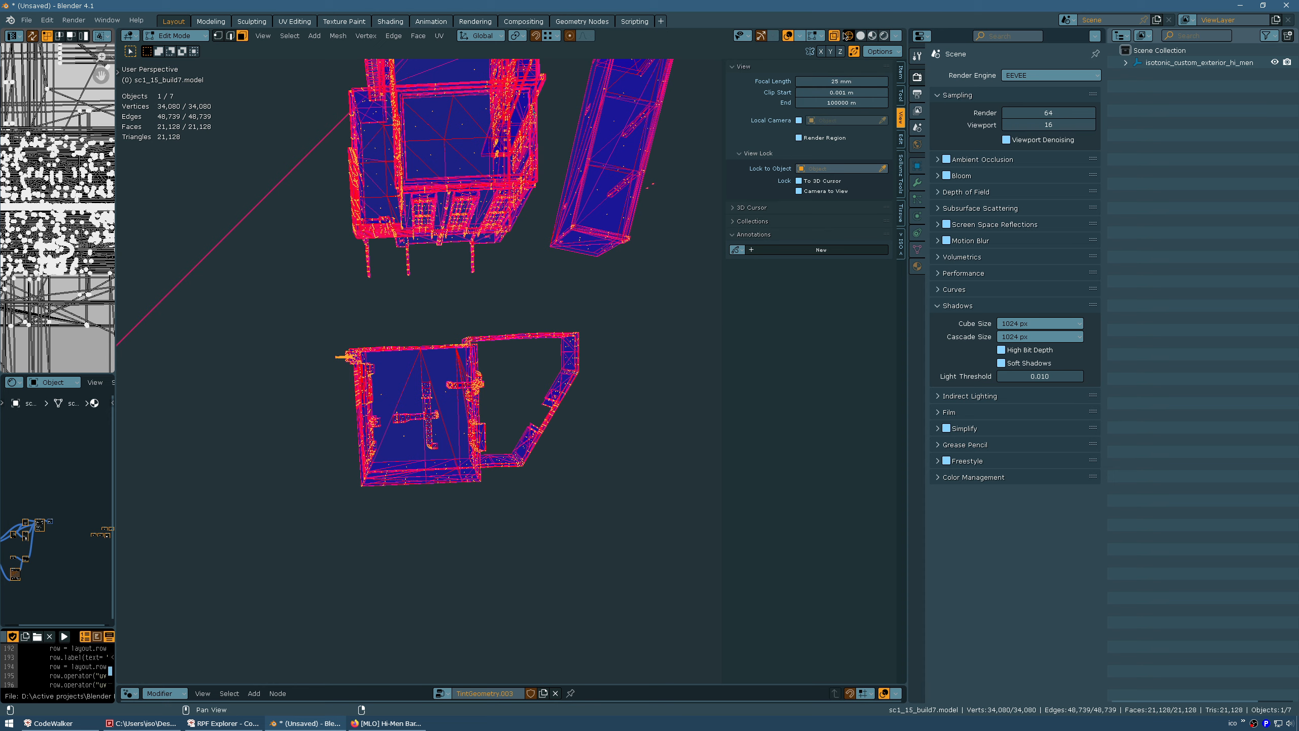
# Box-select the lower bar building and invert the selection to everything else
pyautogui.hotkey('alt', 'a')
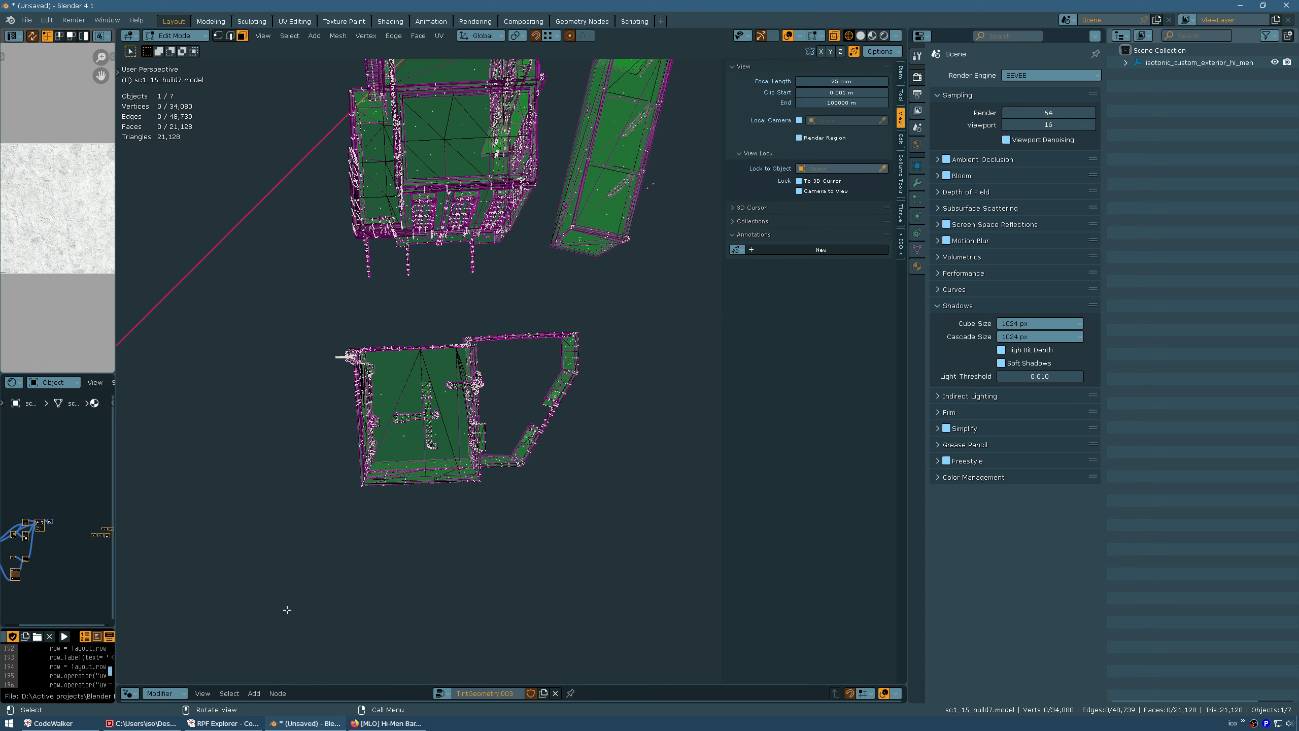
pyautogui.moveTo(260, 625); pyautogui.dragTo(645, 313)
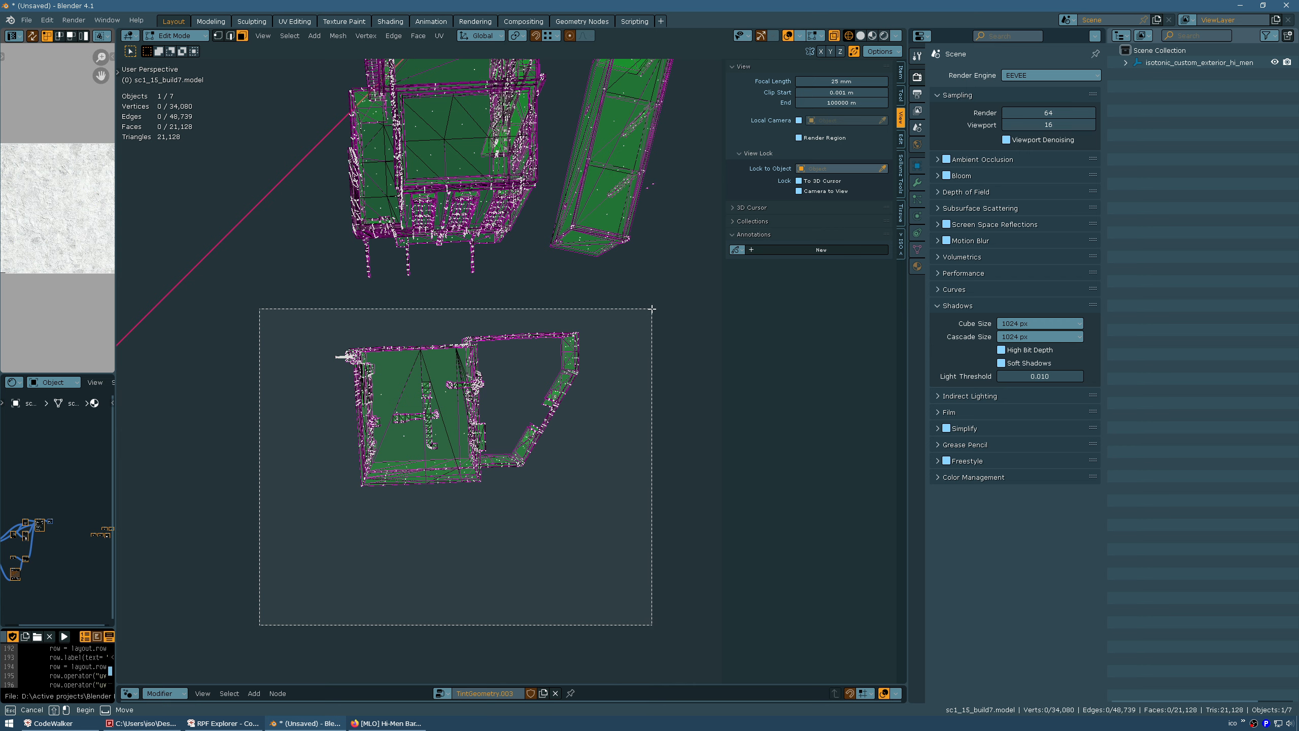
pyautogui.moveTo(651, 309); pyautogui.dragTo(650, 309)
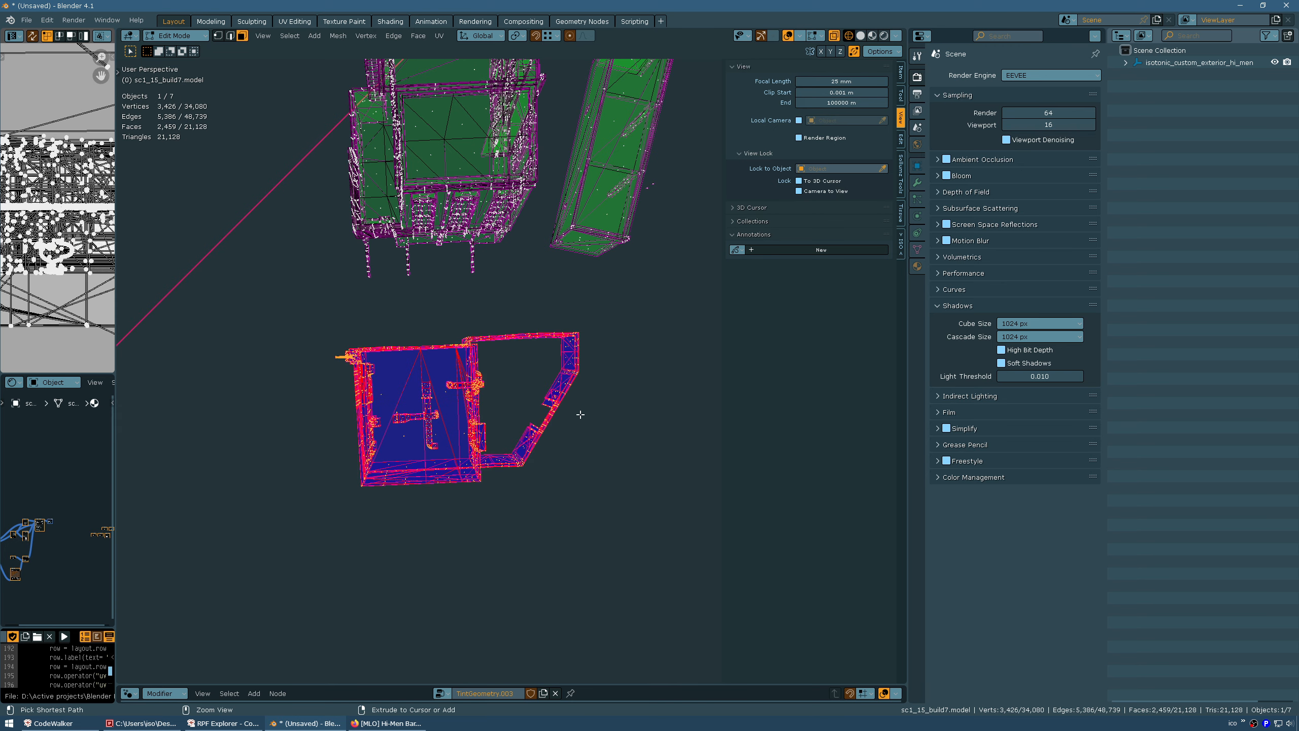
pyautogui.hotkey('ctrl', 'i')
pyautogui.moveTo(557, 249); pyautogui.dragTo(459, 312, button='middle')
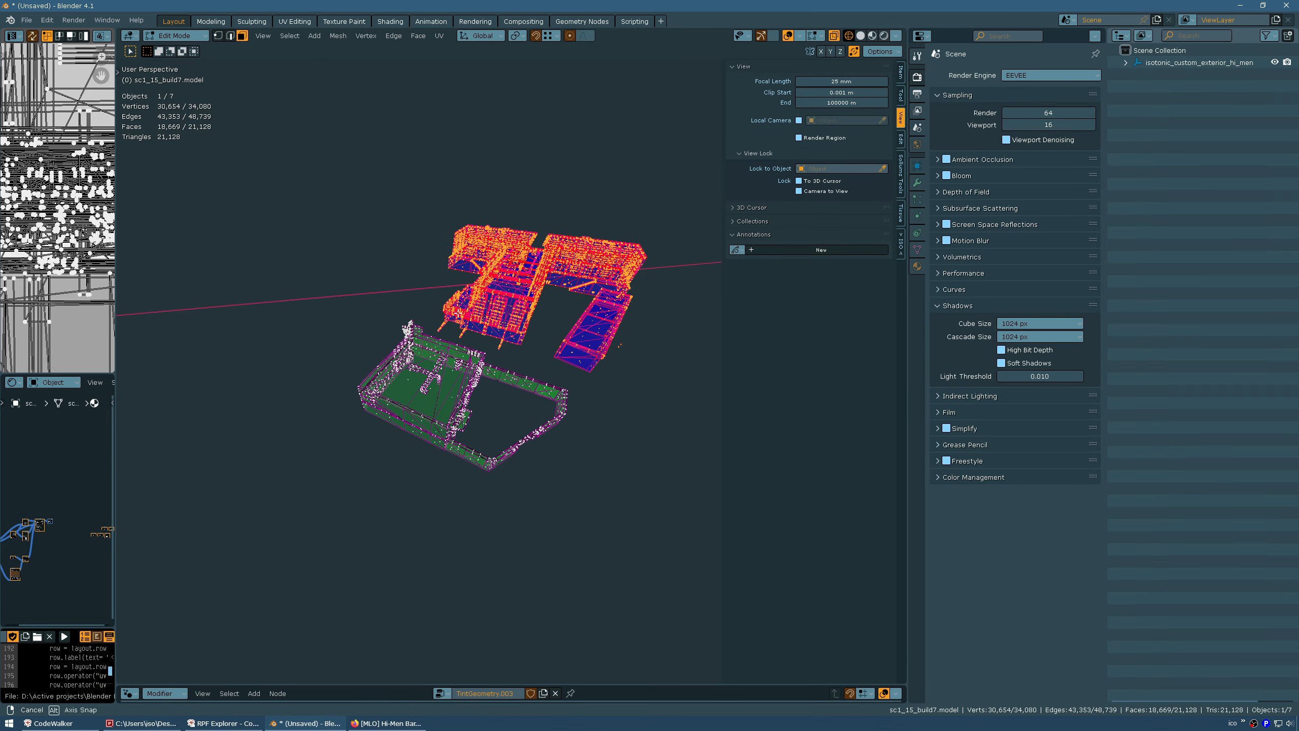
# Delete the selected faces, leaving 2,459 faces, and orbit to inspect the result
pyautogui.press('x')
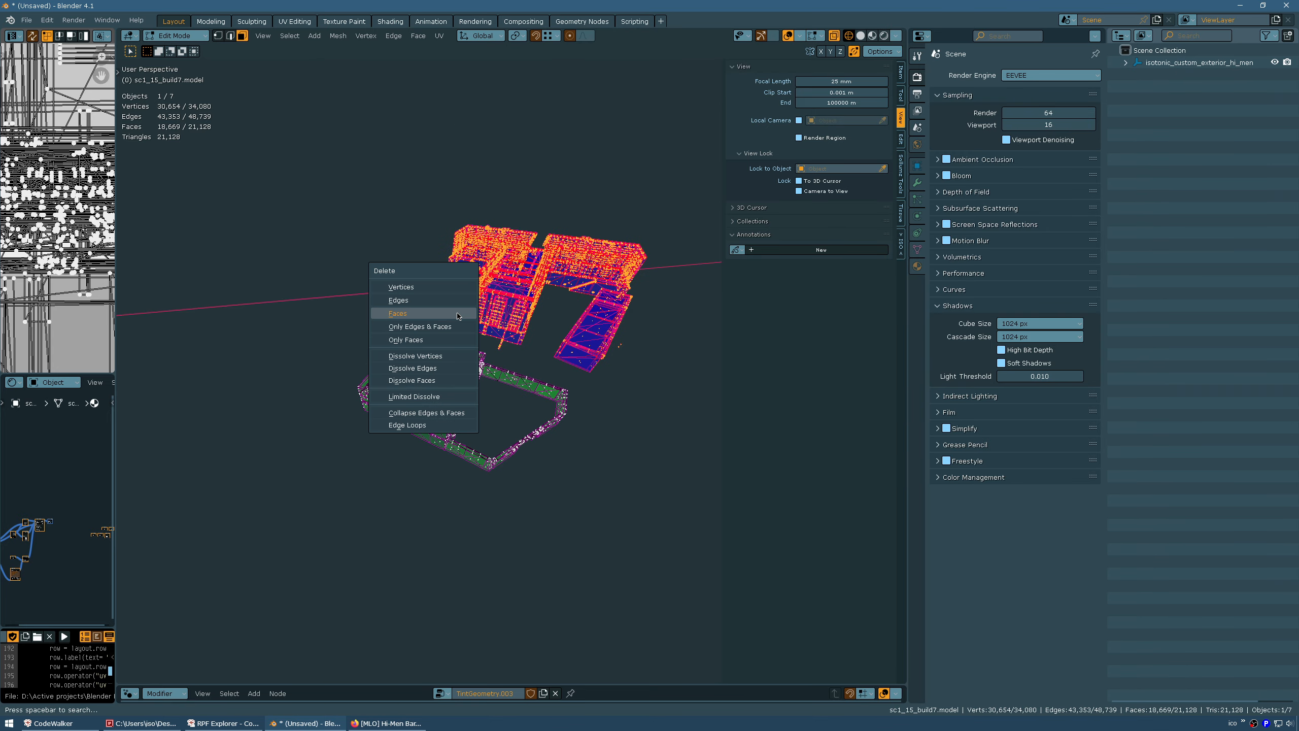
pyautogui.click(458, 314)
pyautogui.moveTo(455, 313); pyautogui.dragTo(505, 464, button='middle')
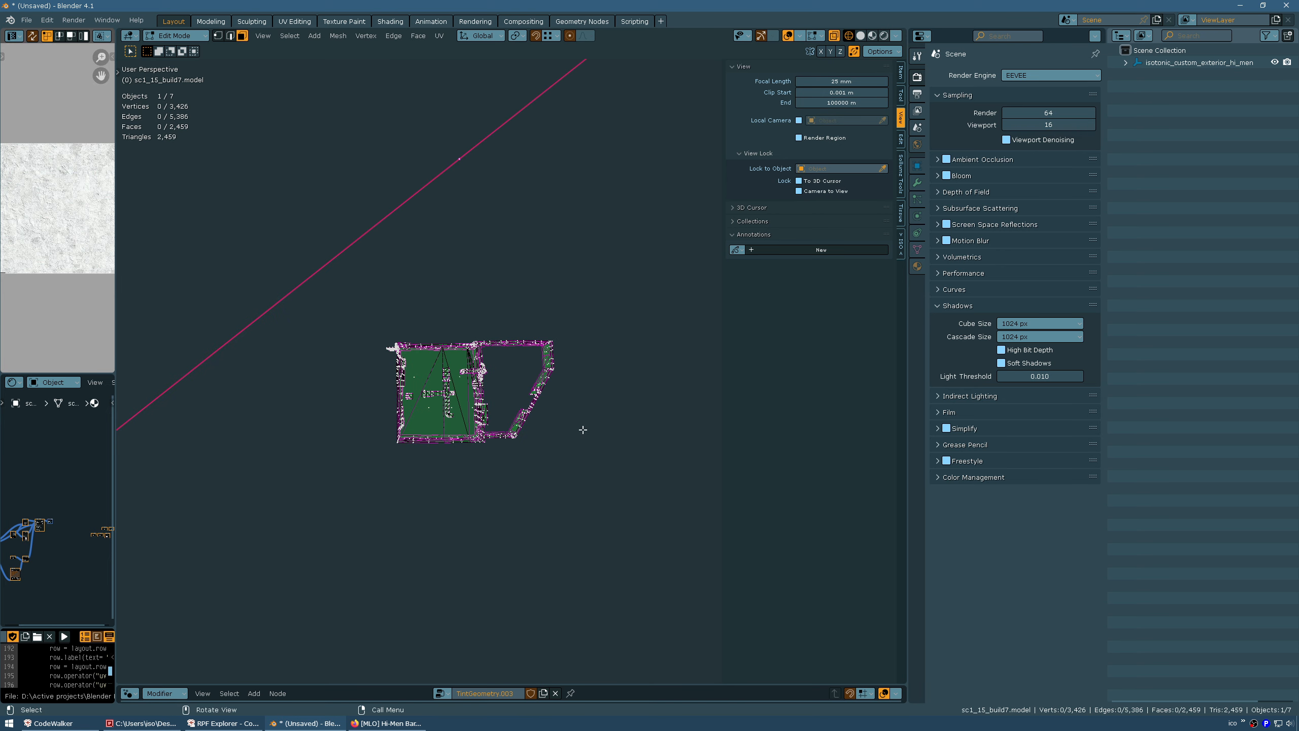
pyautogui.moveTo(385, 328); pyautogui.dragTo(389, 325, button='middle')
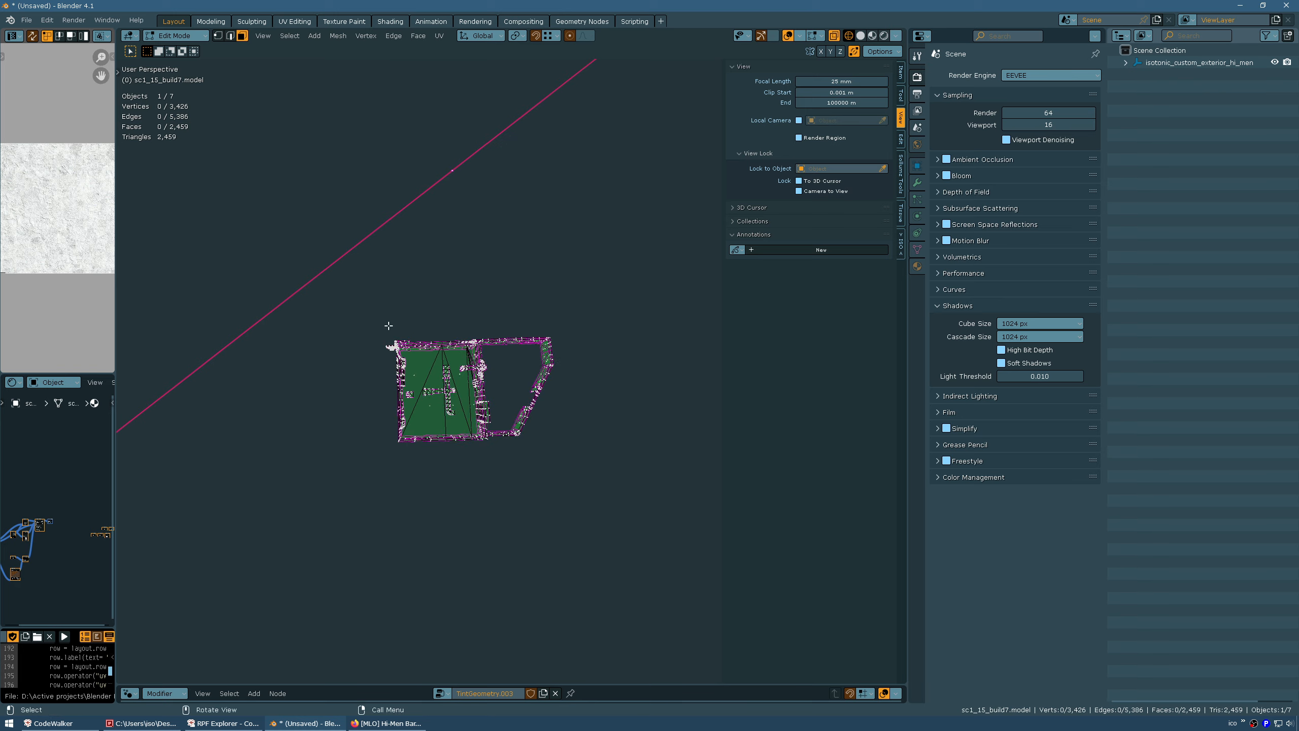
pyautogui.moveTo(472, 436); pyautogui.dragTo(433, 450, button='middle')
pyautogui.click(235, 721)
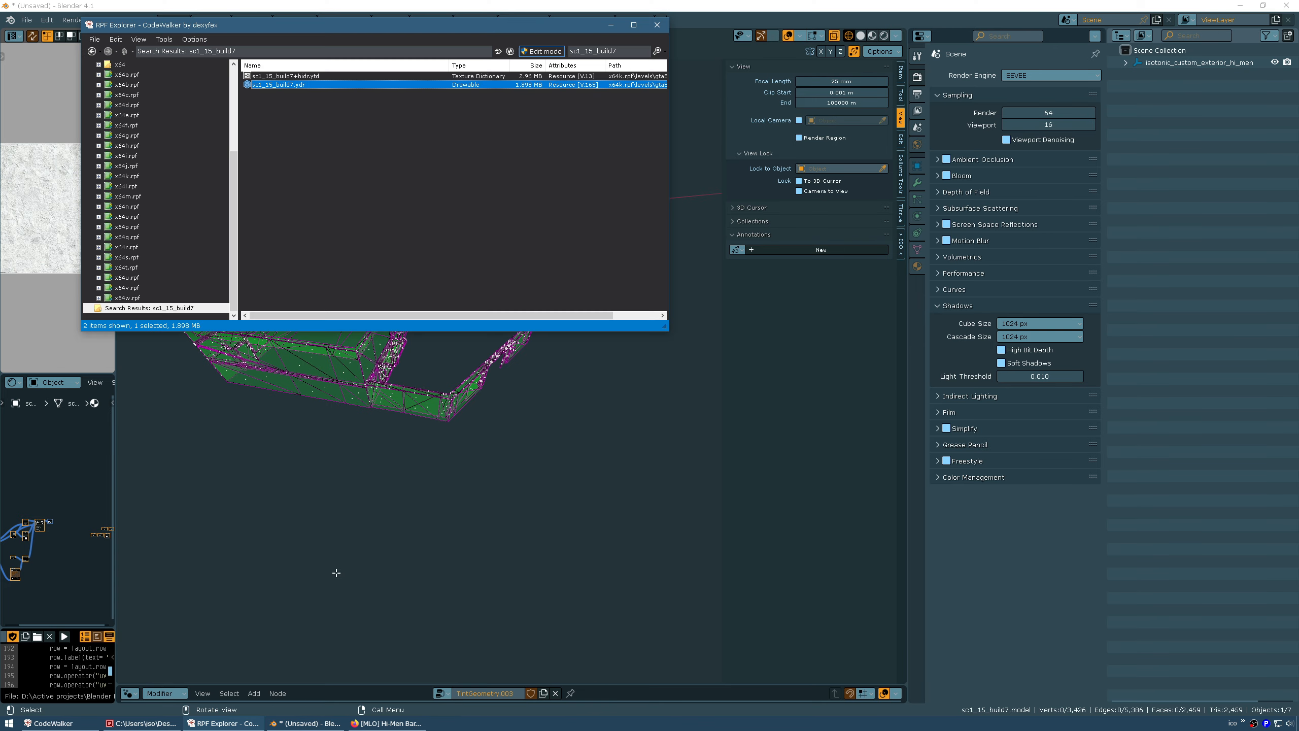
pyautogui.click(85, 722)
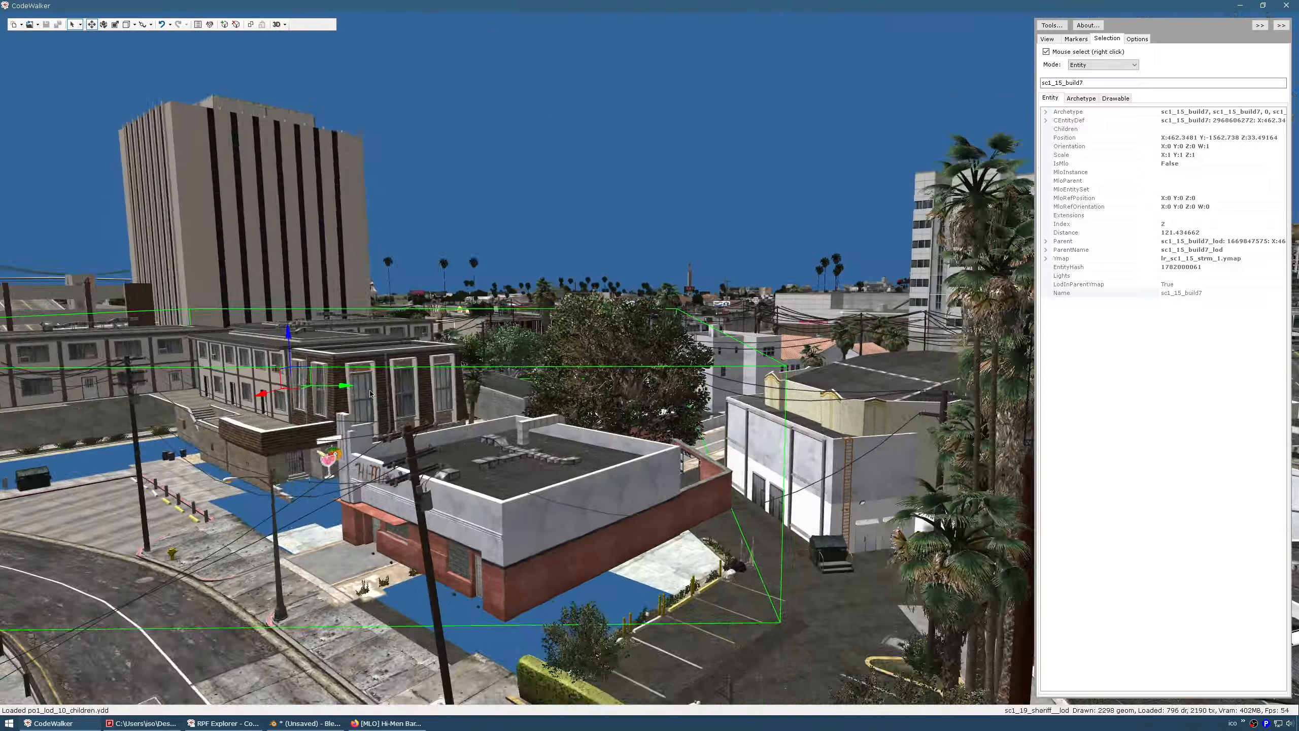
pyautogui.press('w')
pyautogui.press('d')
pyautogui.moveTo(371, 394); pyautogui.dragTo(3, 448)
pyautogui.press('s')
pyautogui.press('d')
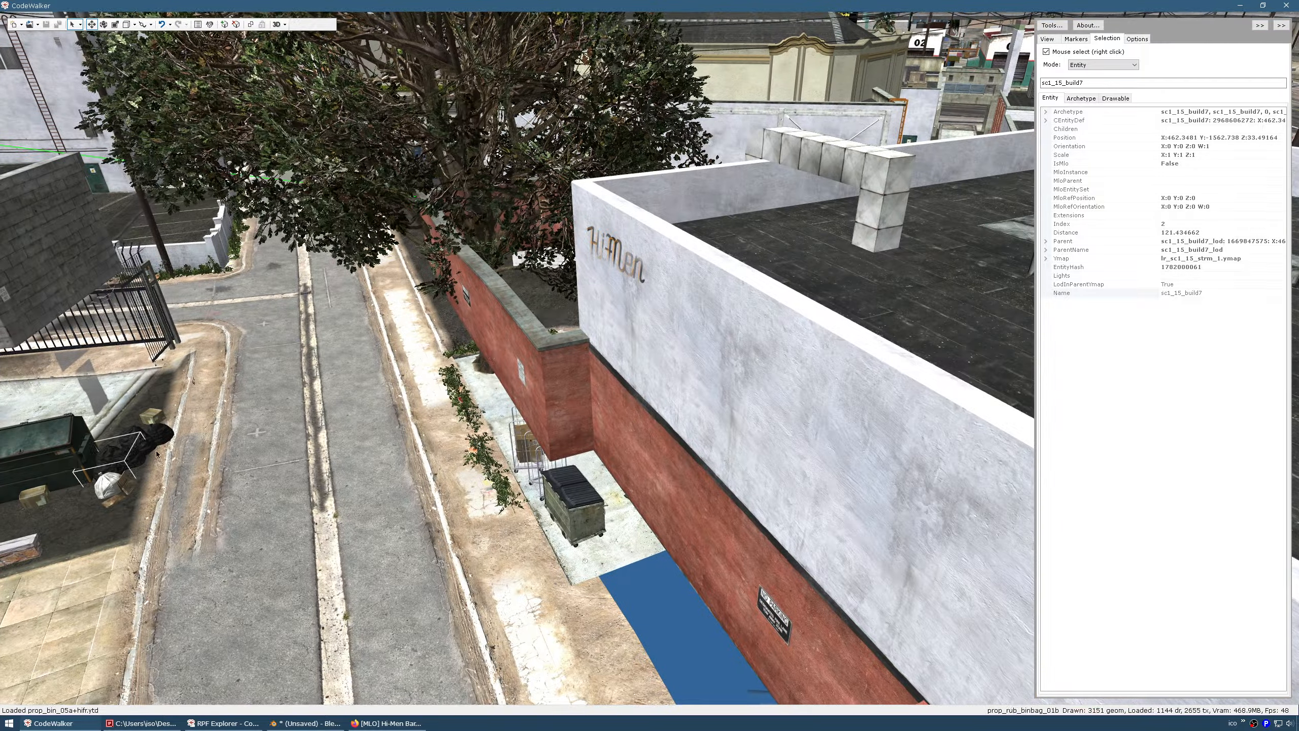
pyautogui.moveTo(495, 345); pyautogui.dragTo(554, 352)
pyautogui.press('a')
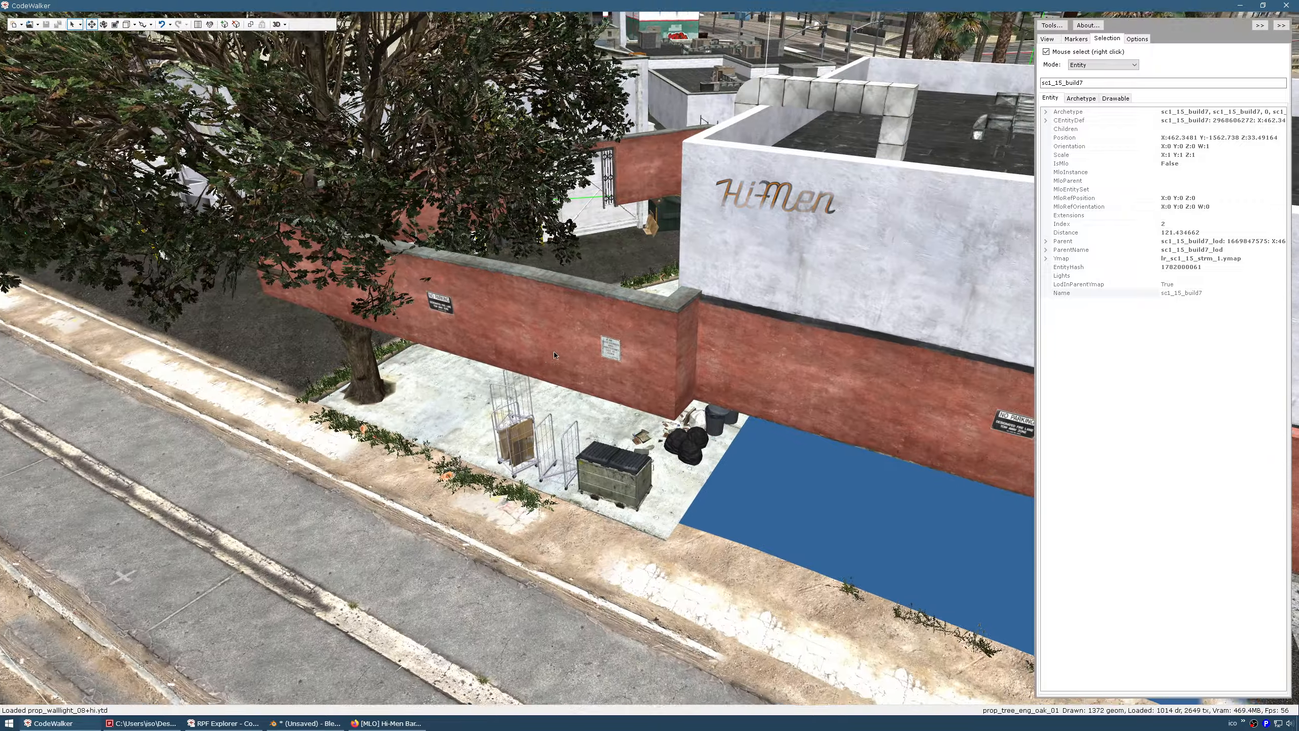
pyautogui.press('s')
pyautogui.moveTo(567, 307)
pyautogui.mouseDown()
pyautogui.moveTo(581, 307)
pyautogui.moveTo(548, 311)
pyautogui.mouseUp()
pyautogui.press('d')
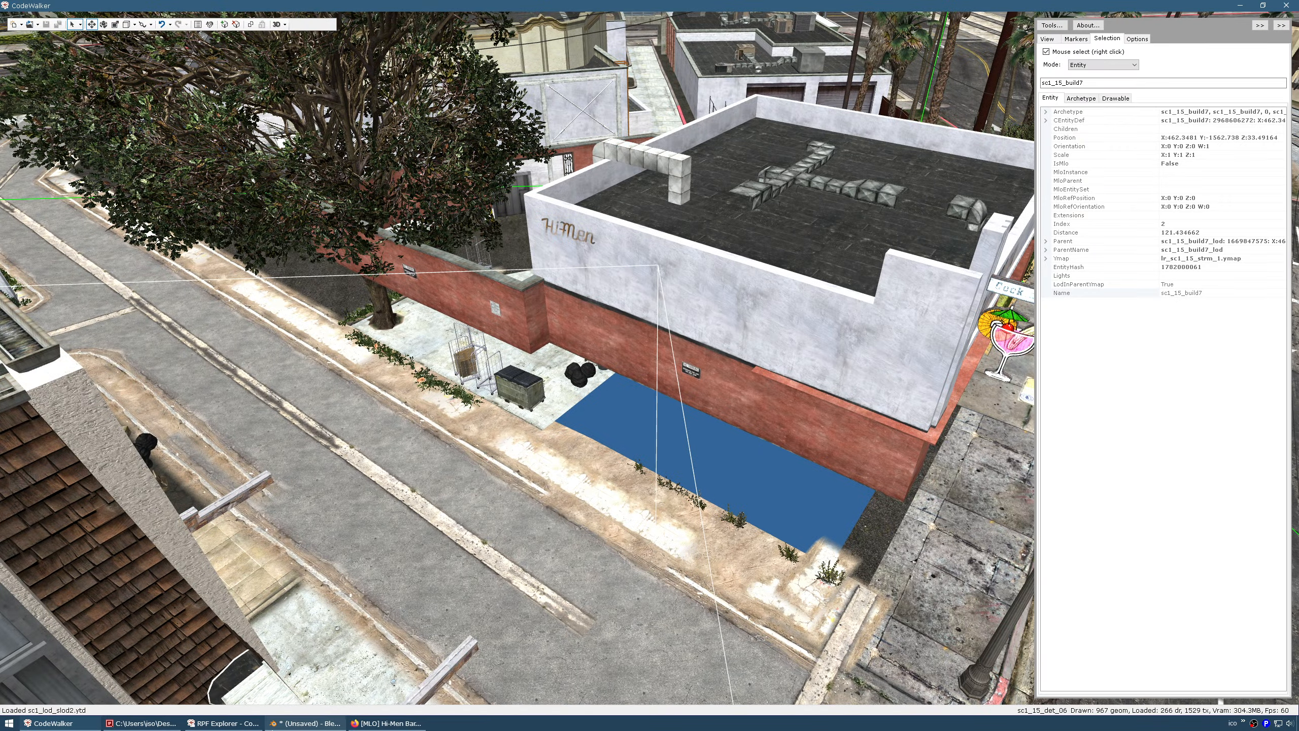
pyautogui.click(305, 724)
pyautogui.moveTo(333, 425); pyautogui.dragTo(499, 448, button='middle')
# Box-select the outer perimeter wall faces, the wall corner and the roof strip
pyautogui.scroll(7, 479, 479)
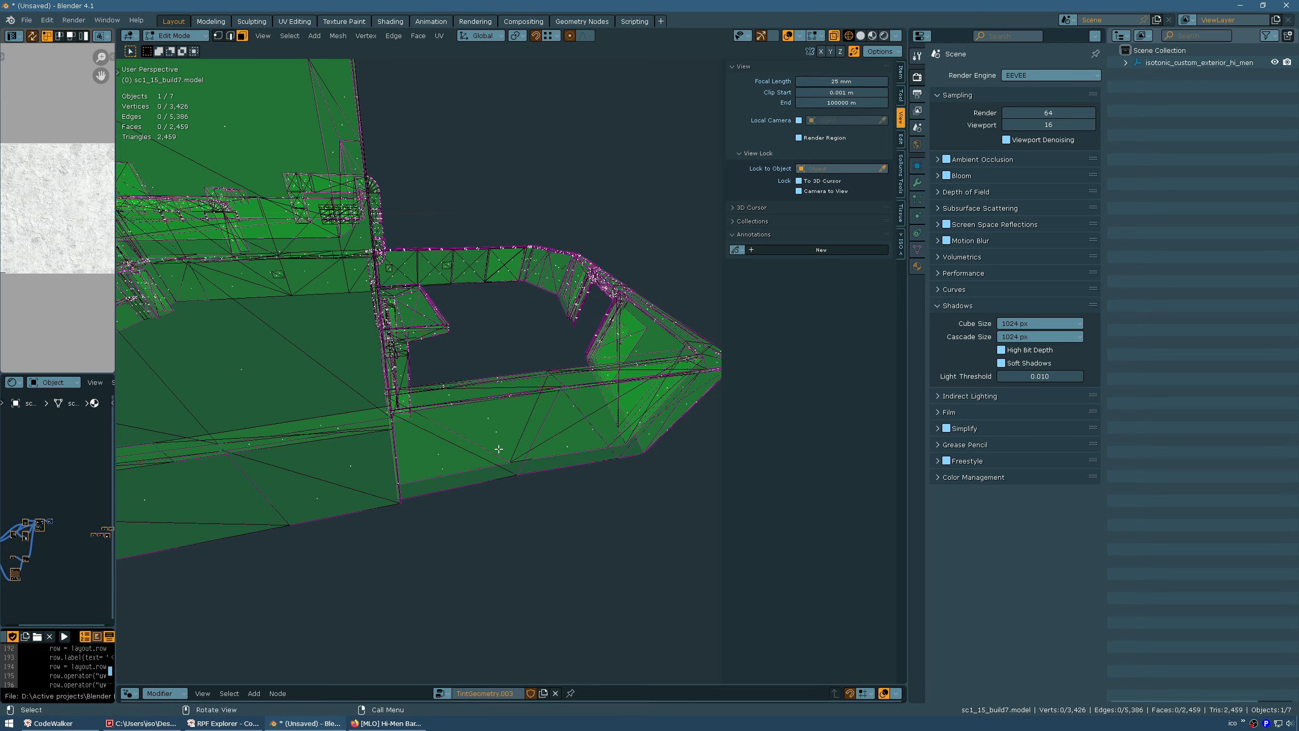
pyautogui.moveTo(507, 482); pyautogui.dragTo(596, 532)
pyautogui.moveTo(596, 532); pyautogui.dragTo(330, 456, button='middle')
pyautogui.keyDown('shift'); pyautogui.moveTo(346, 384); pyautogui.dragTo(499, 506); pyautogui.keyUp('shift')
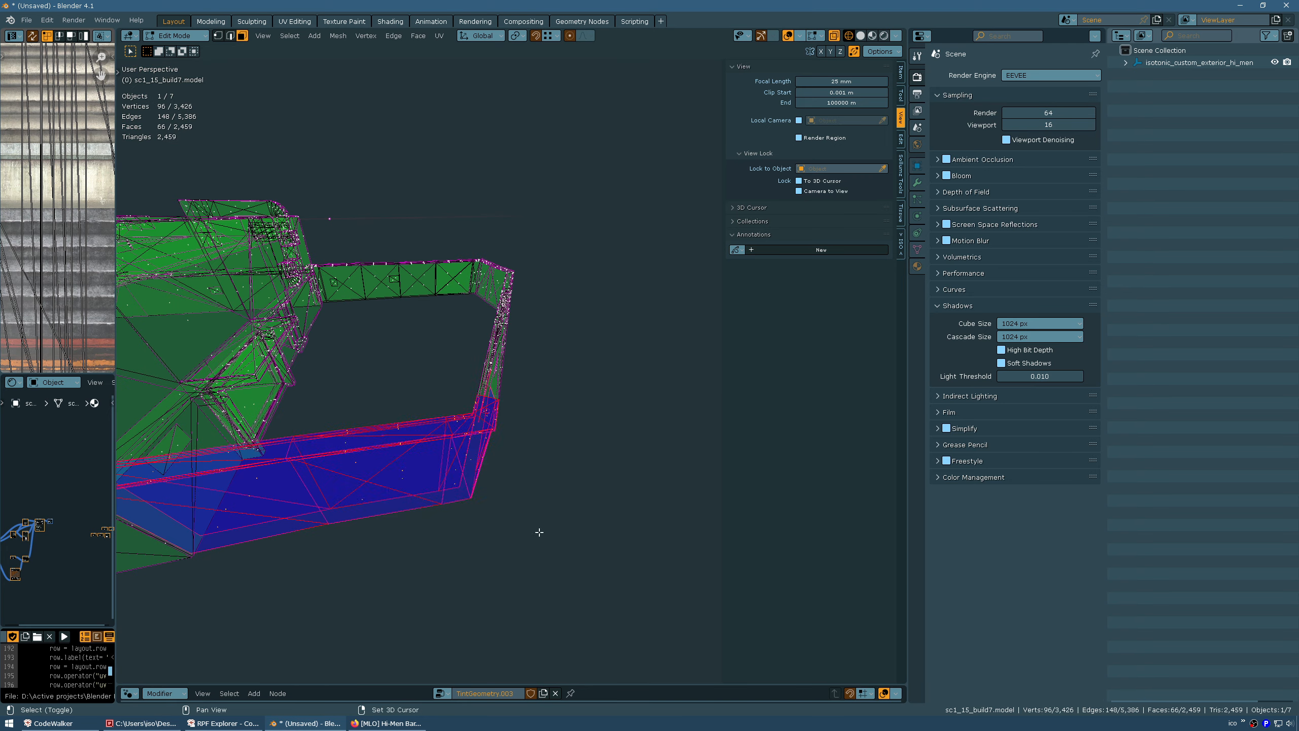
pyautogui.moveTo(499, 507)
pyautogui.mouseDown(button='middle')
pyautogui.moveTo(450, 507)
pyautogui.moveTo(515, 521)
pyautogui.mouseUp(button='middle')
pyautogui.moveTo(452, 244); pyautogui.dragTo(620, 561)
pyautogui.moveTo(619, 561); pyautogui.dragTo(396, 453, button='middle')
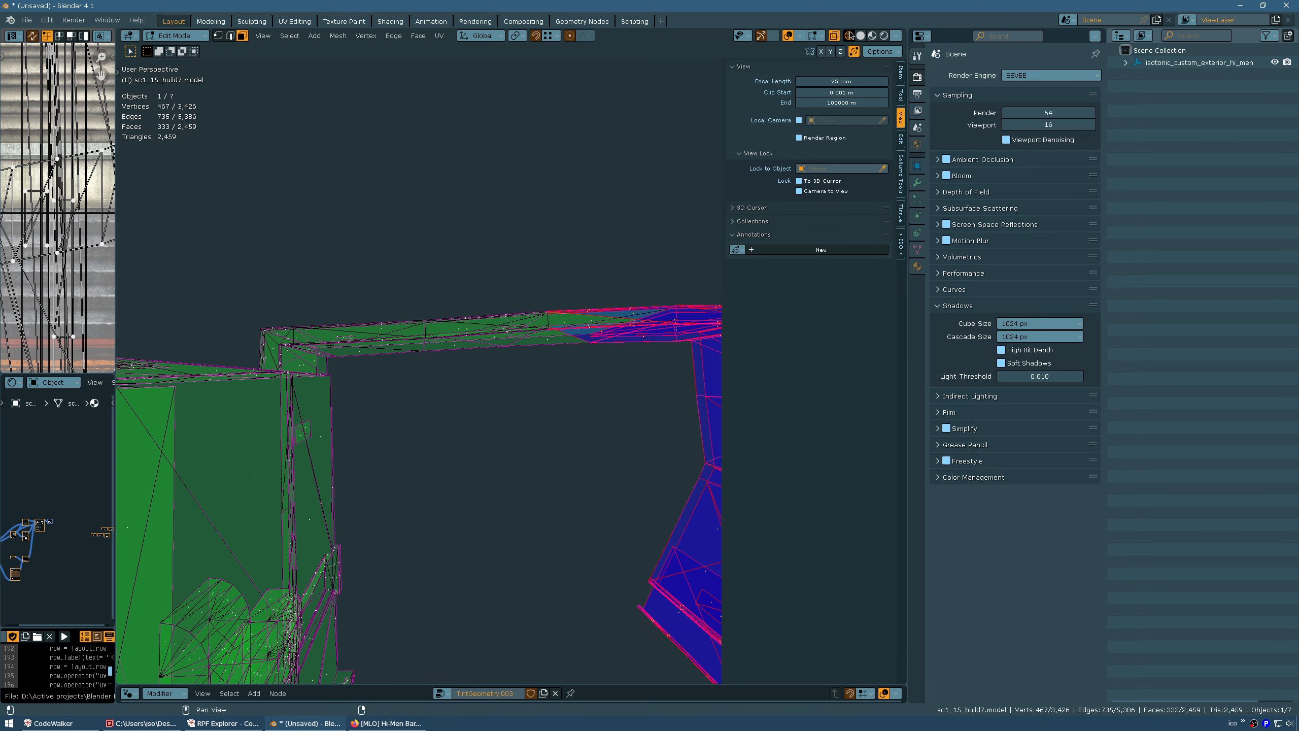
pyautogui.keyDown('shift'); pyautogui.moveTo(508, 269); pyautogui.dragTo(520, 271, button='middle'); pyautogui.keyUp('shift')
pyautogui.moveTo(281, 249)
pyautogui.keyDown('shift'); pyautogui.mouseDown(button='middle')
pyautogui.moveTo(413, 285)
pyautogui.moveTo(441, 268)
pyautogui.mouseUp(button='middle'); pyautogui.keyUp('shift')
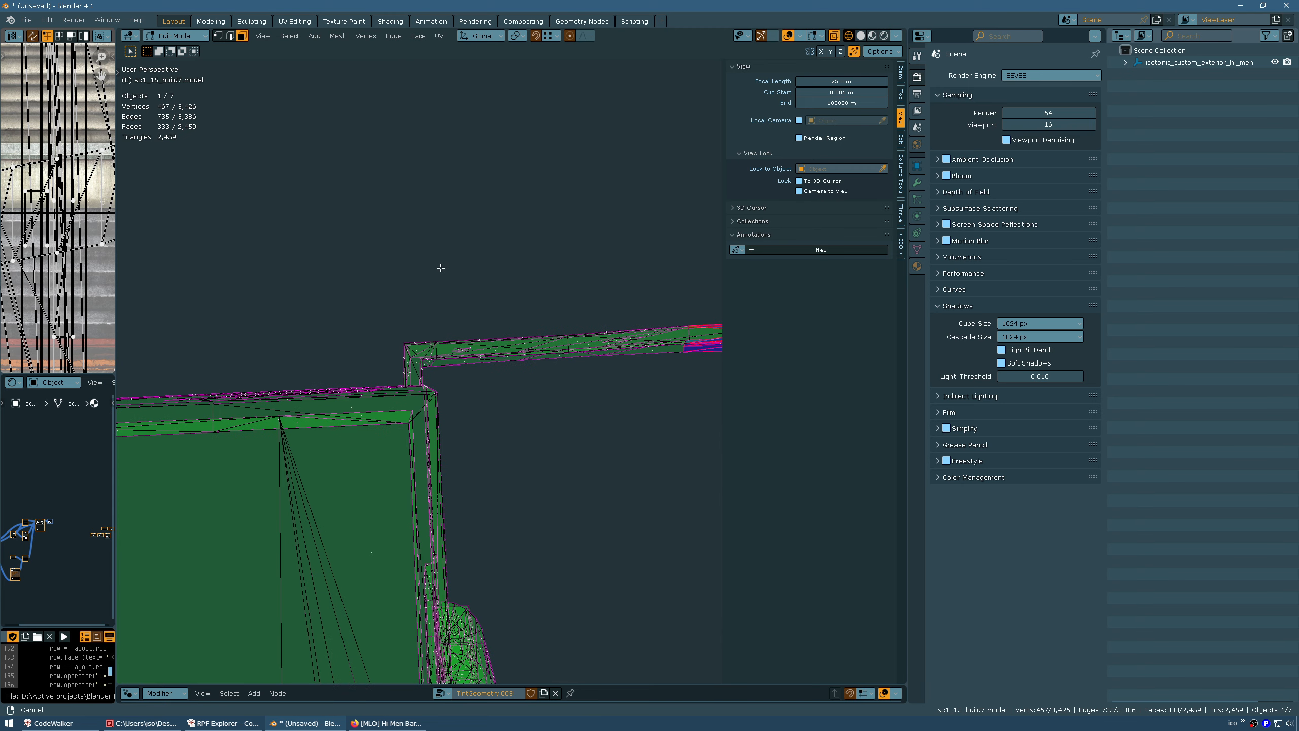
pyautogui.moveTo(401, 335); pyautogui.dragTo(467, 381)
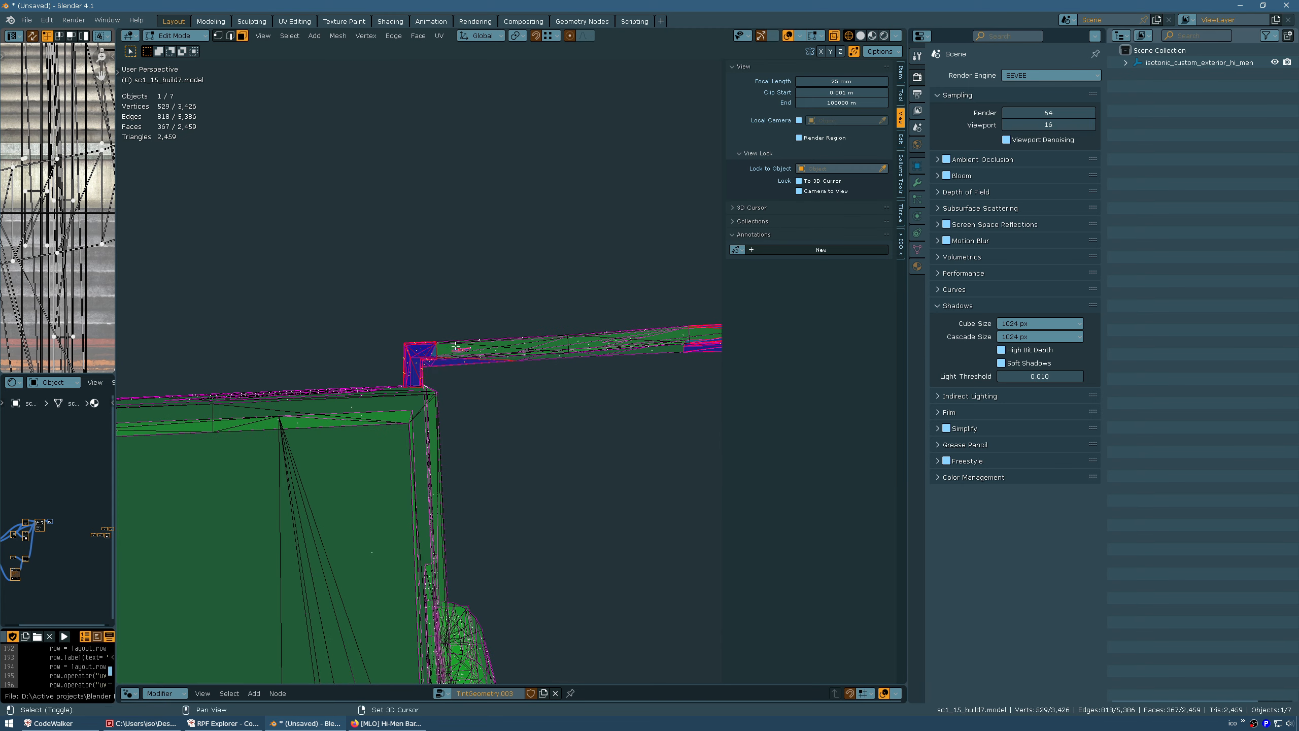
pyautogui.moveTo(392, 263); pyautogui.dragTo(526, 374)
pyautogui.moveTo(514, 368); pyautogui.dragTo(435, 351, button='middle')
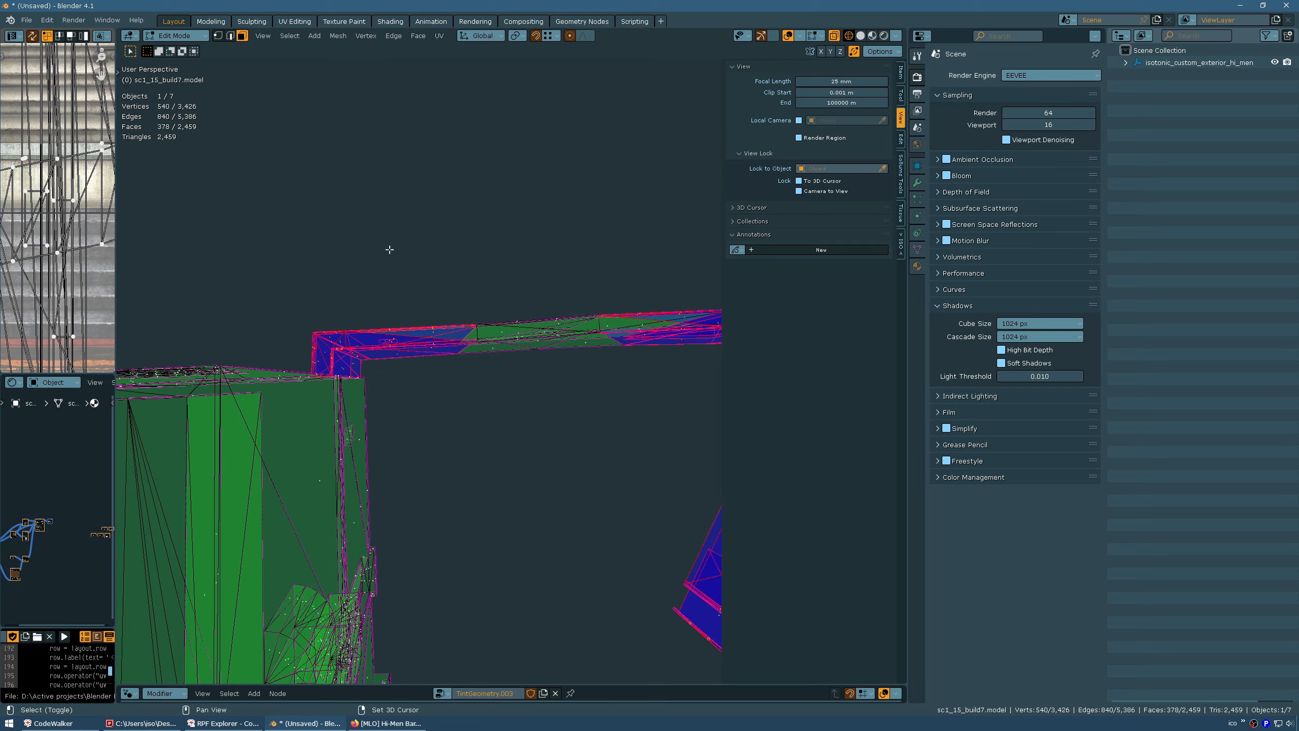
pyautogui.keyDown('shift'); pyautogui.moveTo(389, 249); pyautogui.dragTo(688, 379); pyautogui.keyUp('shift')
pyautogui.moveTo(625, 385); pyautogui.dragTo(478, 317, button='middle')
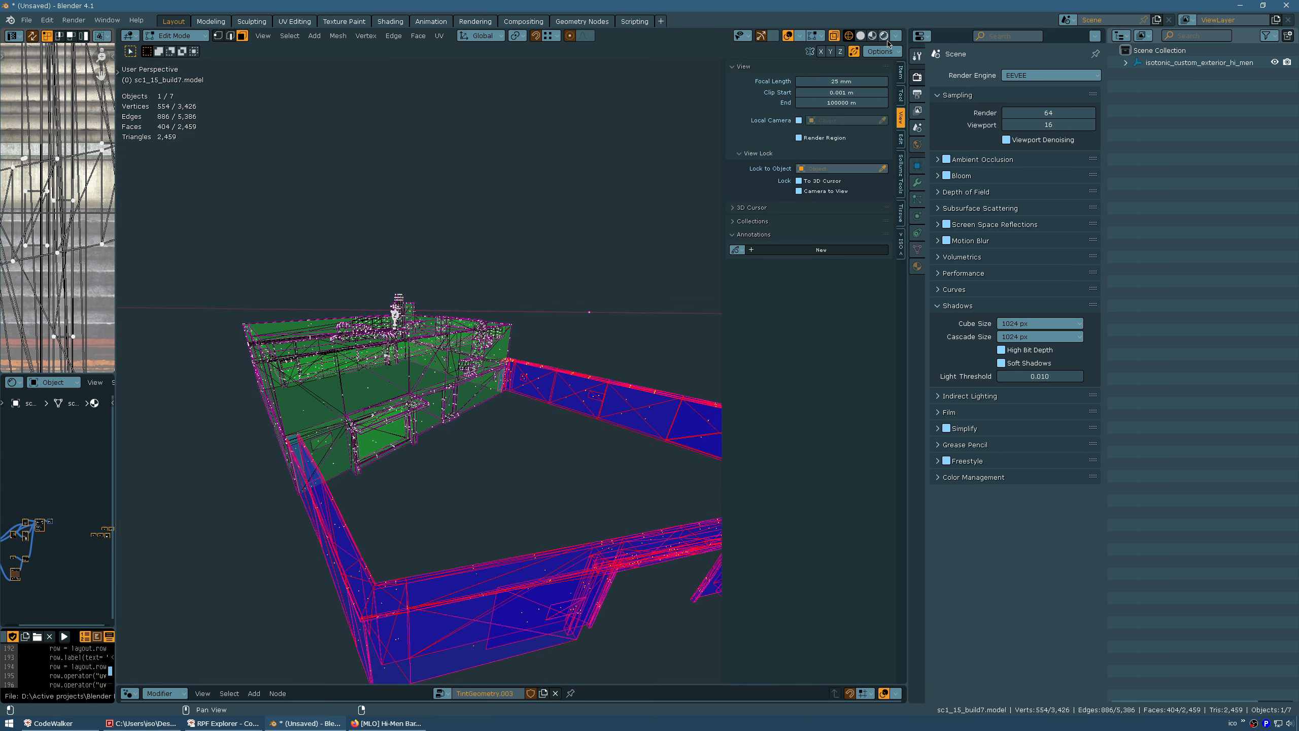
# Switch to Material Preview with X-ray off and delete the selected faces, leaving 2,055
pyautogui.click(872, 36)
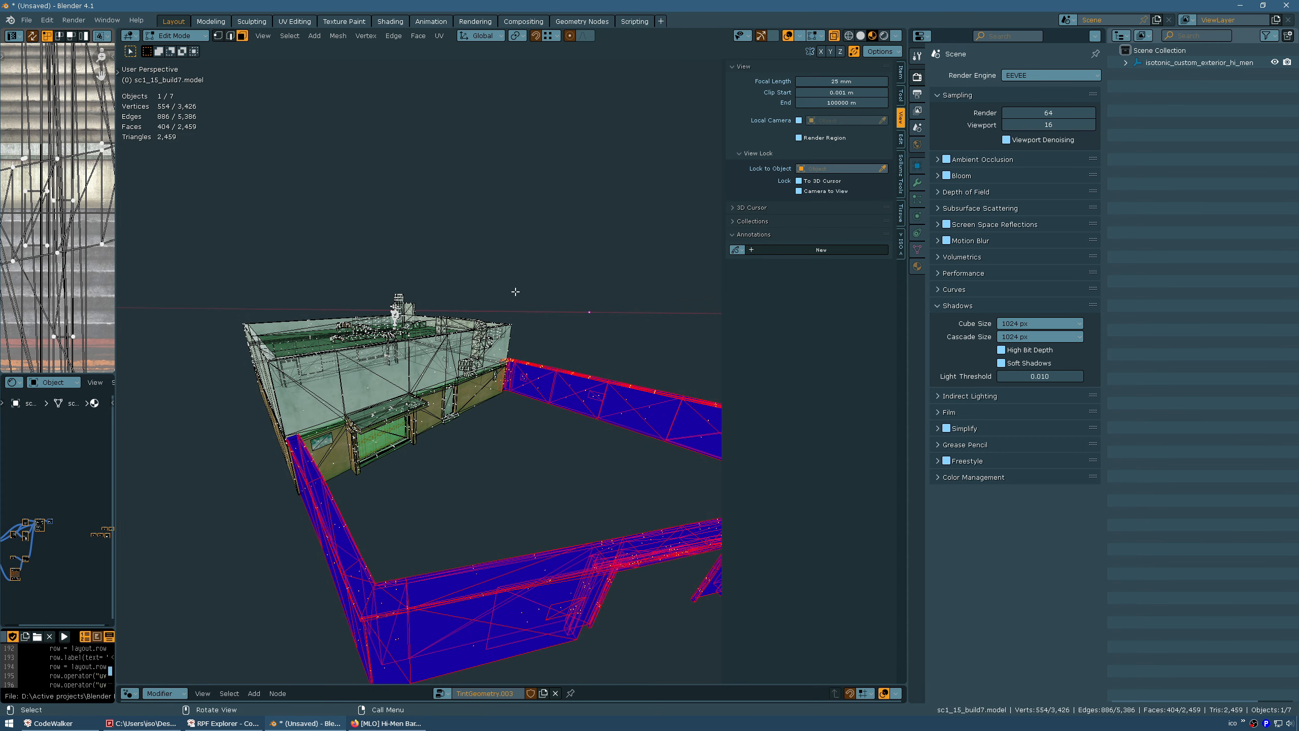
pyautogui.click(835, 37)
pyautogui.moveTo(425, 422); pyautogui.dragTo(496, 431, button='middle')
pyautogui.press('x')
pyautogui.click(367, 407)
# Maximize the 3D viewport and bring up the Hi-Men Bar mod page in Firefox
pyautogui.hotkey('ctrl', 'space')
pyautogui.scroll(-4, 408, 487)
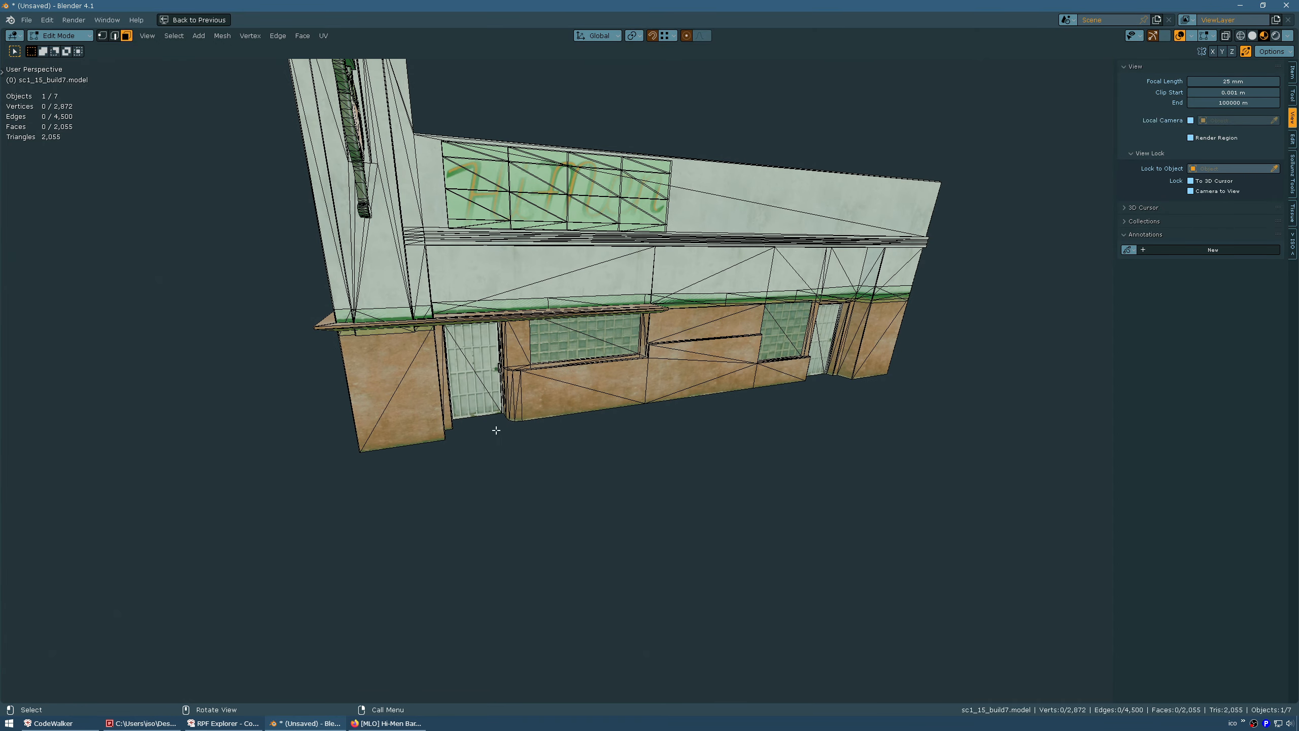
pyautogui.click(378, 722)
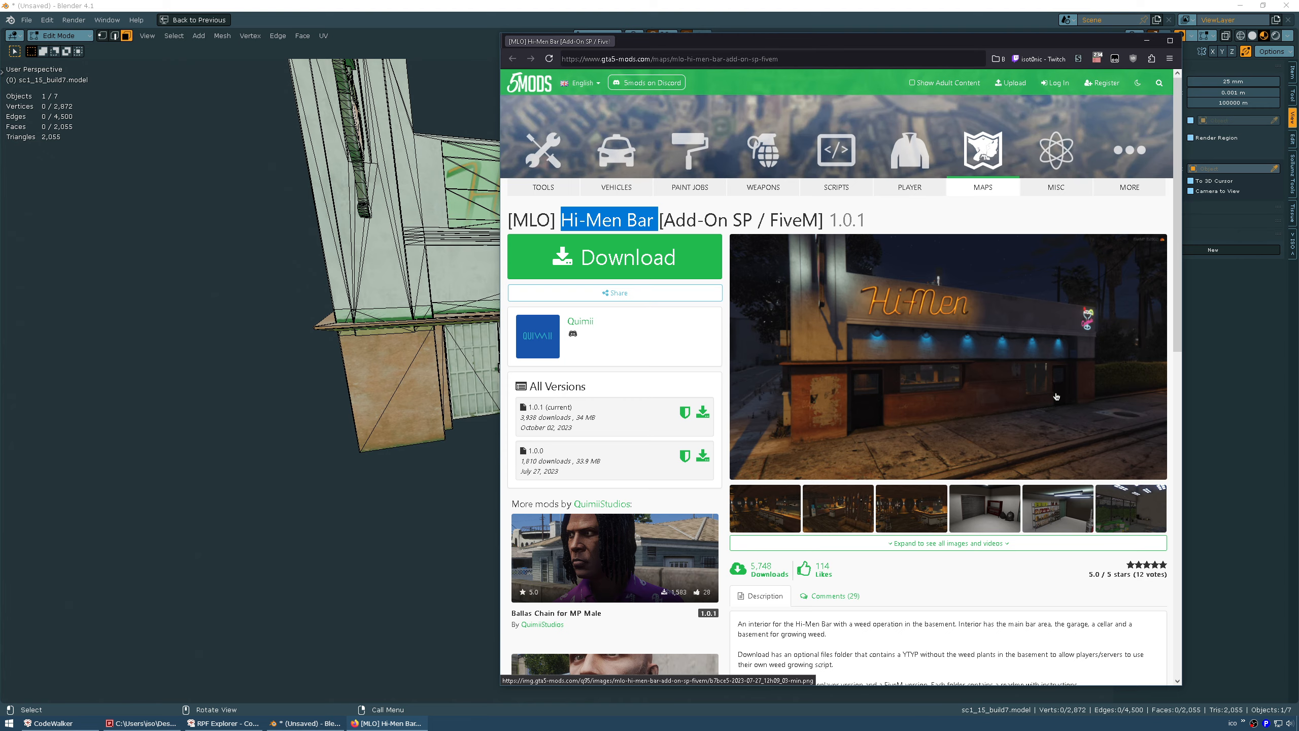
# Back in Blender, orbit the view to face the bar building's front gate
pyautogui.moveTo(391, 389); pyautogui.dragTo(550, 286, button='middle')
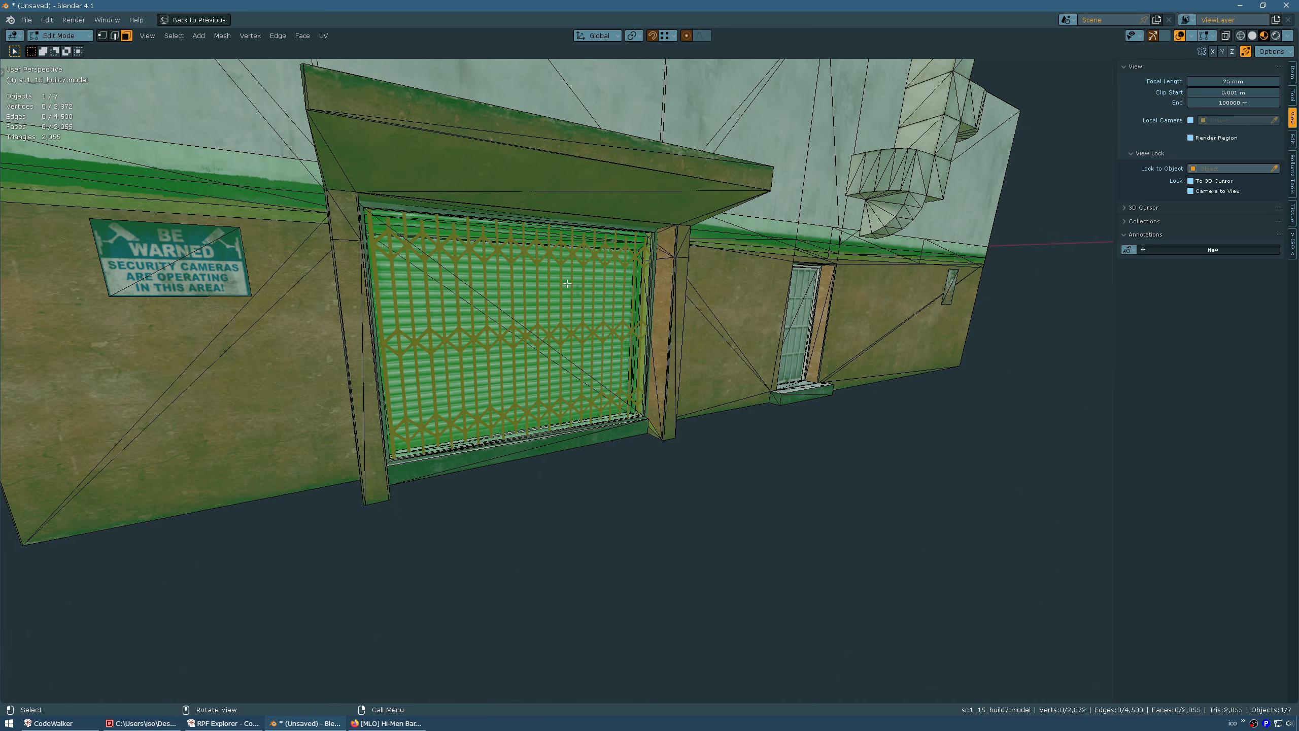
# Select both triangles of the front gate opening
pyautogui.click(555, 296)
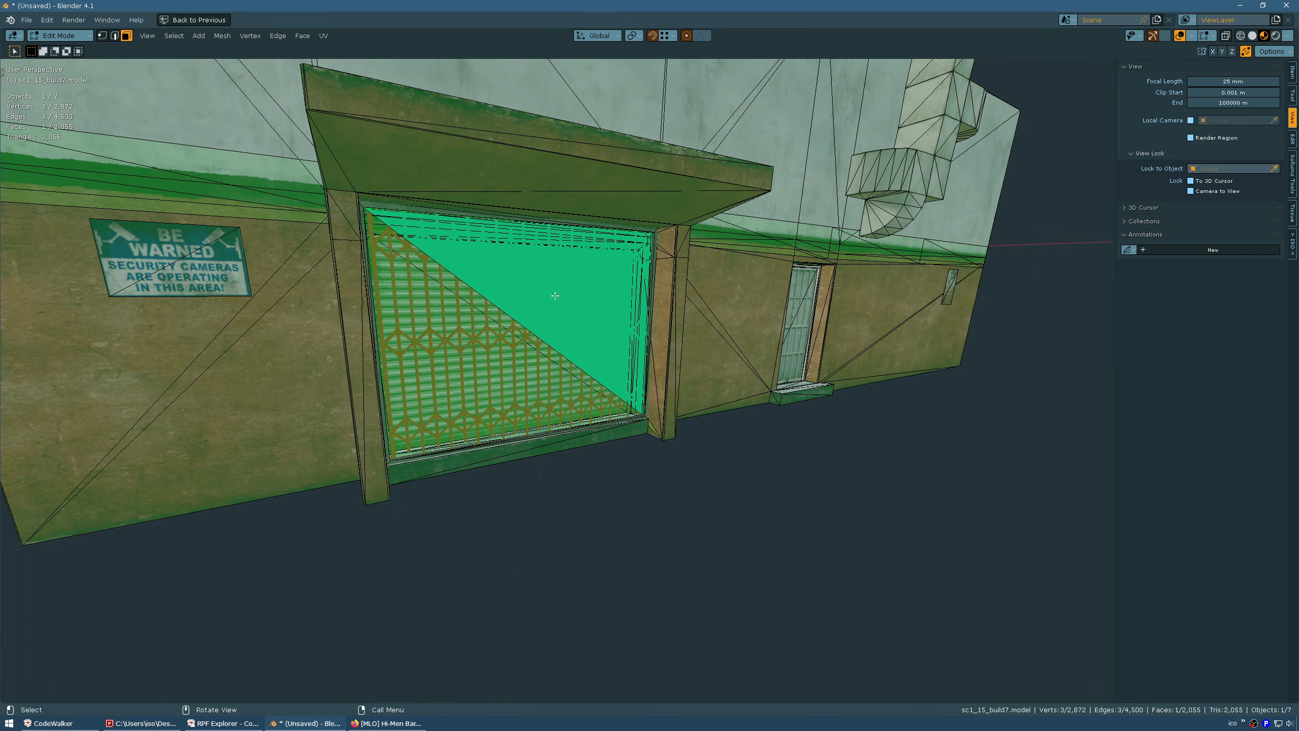
pyautogui.keyDown('shift'); pyautogui.click(508, 339); pyautogui.keyUp('shift')
pyautogui.moveTo(622, 340); pyautogui.dragTo(676, 311, button='middle')
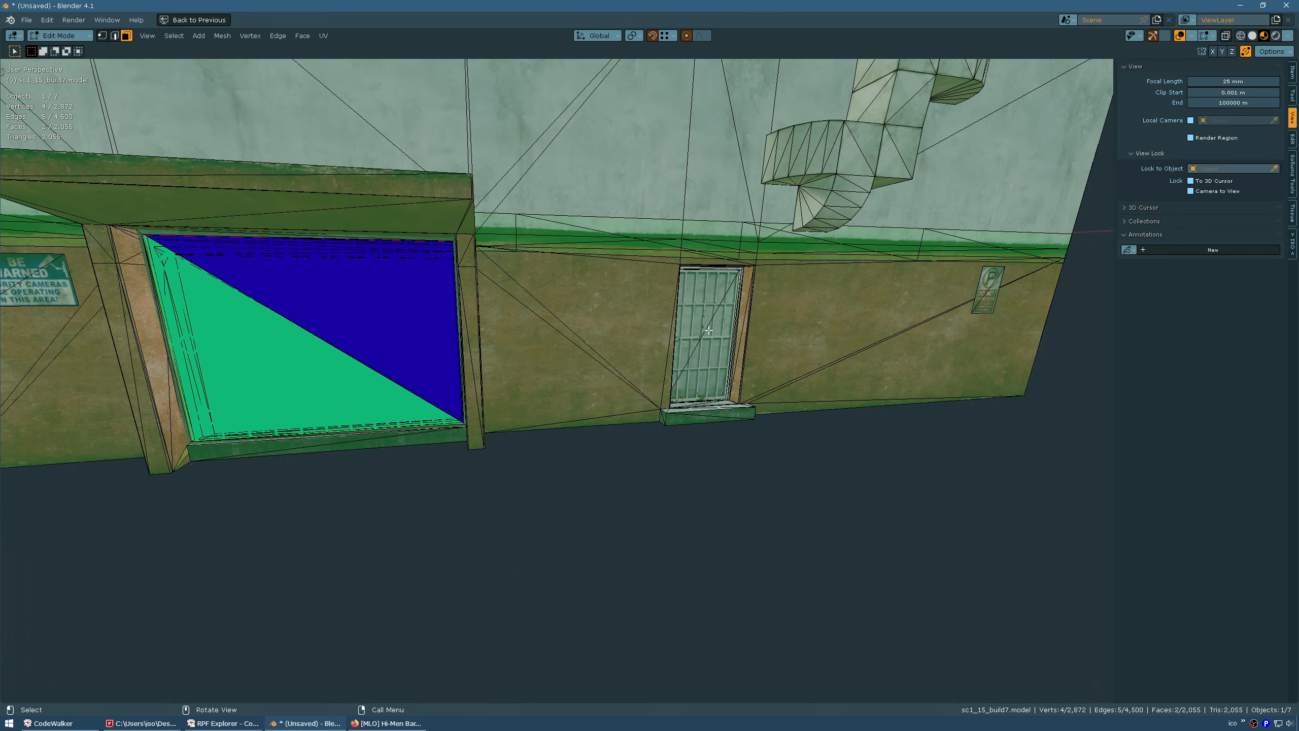
pyautogui.moveTo(491, 338)
pyautogui.mouseDown(button='middle')
pyautogui.moveTo(464, 348)
pyautogui.moveTo(482, 345)
pyautogui.mouseUp(button='middle')
pyautogui.keyDown('shift'); pyautogui.click(484, 333); pyautogui.keyUp('shift')
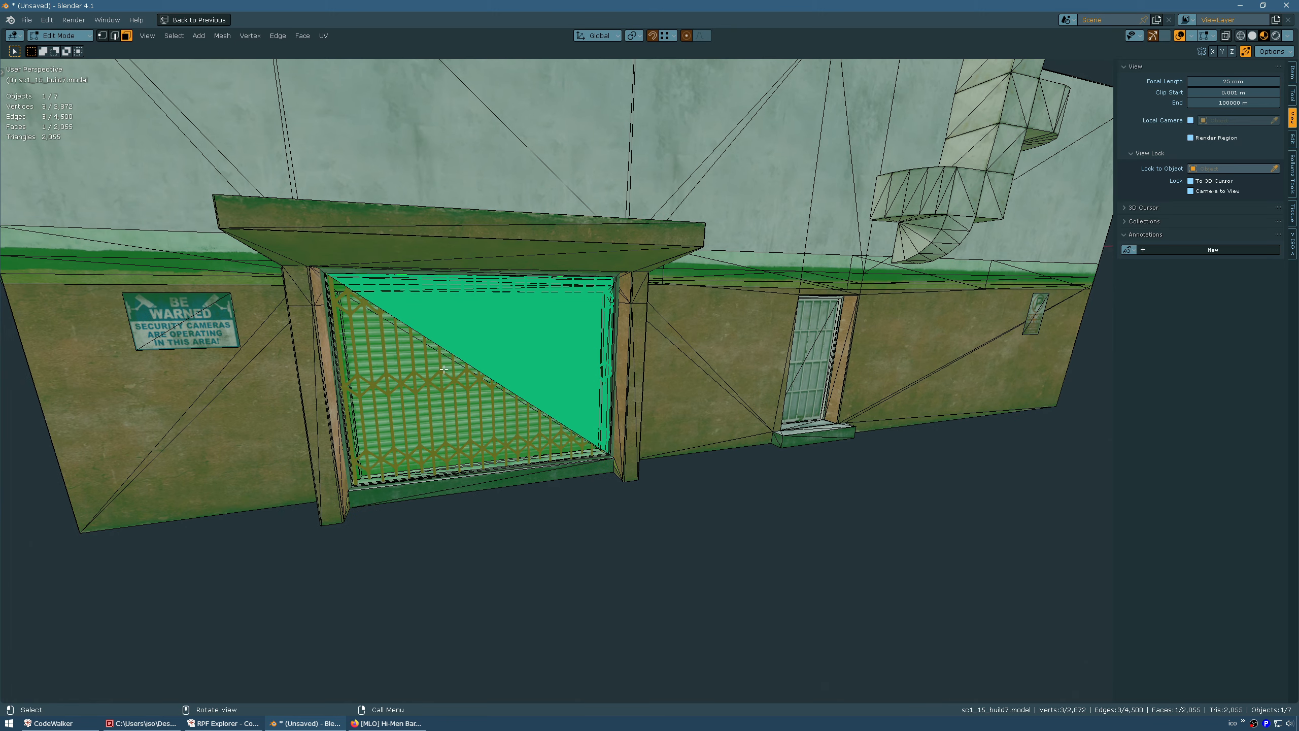
pyautogui.keyDown('shift'); pyautogui.click(526, 344); pyautogui.keyUp('shift')
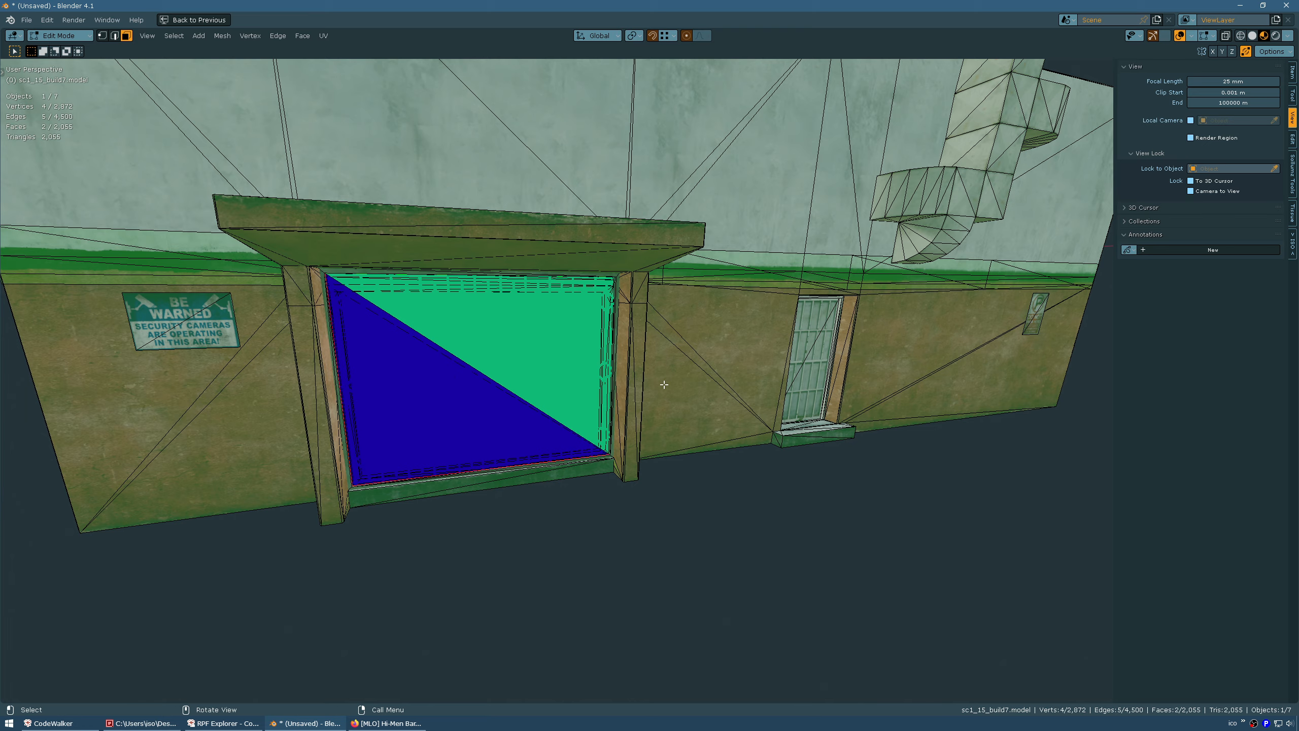
pyautogui.moveTo(664, 384); pyautogui.dragTo(854, 401, button='middle')
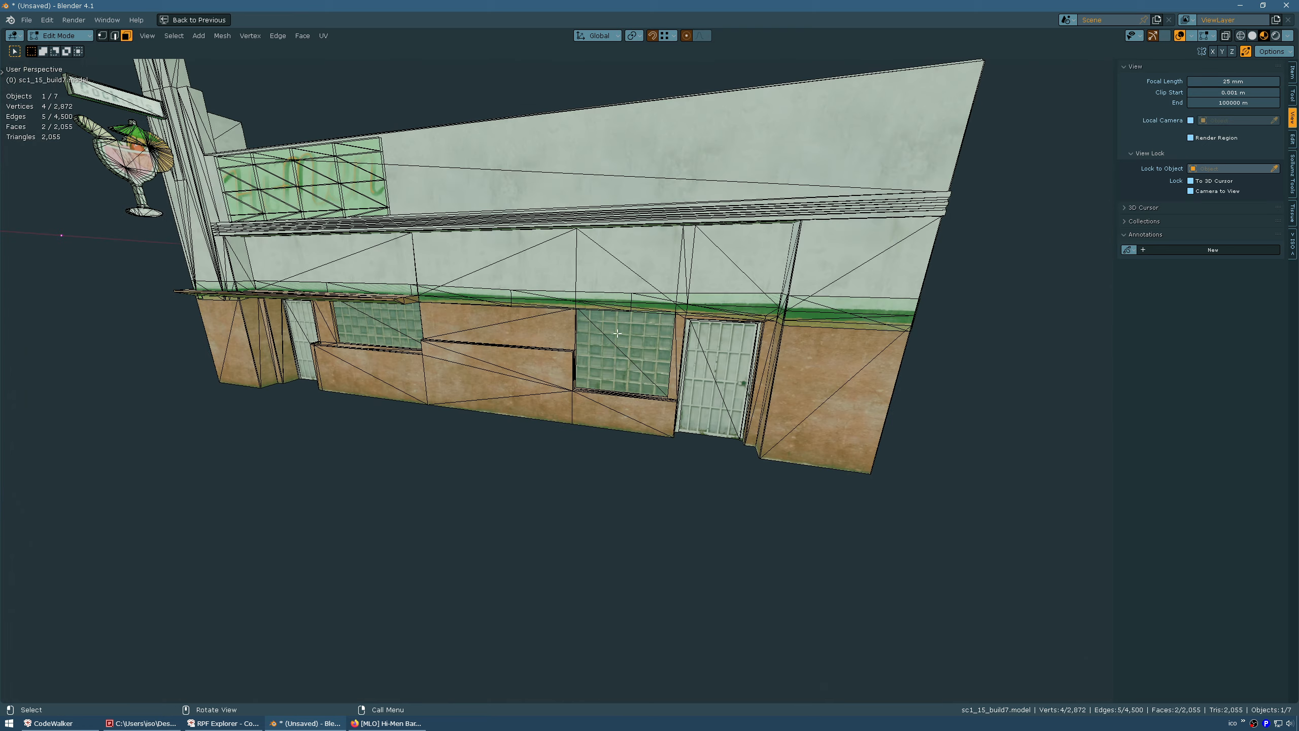
pyautogui.moveTo(617, 333); pyautogui.dragTo(706, 393, button='middle')
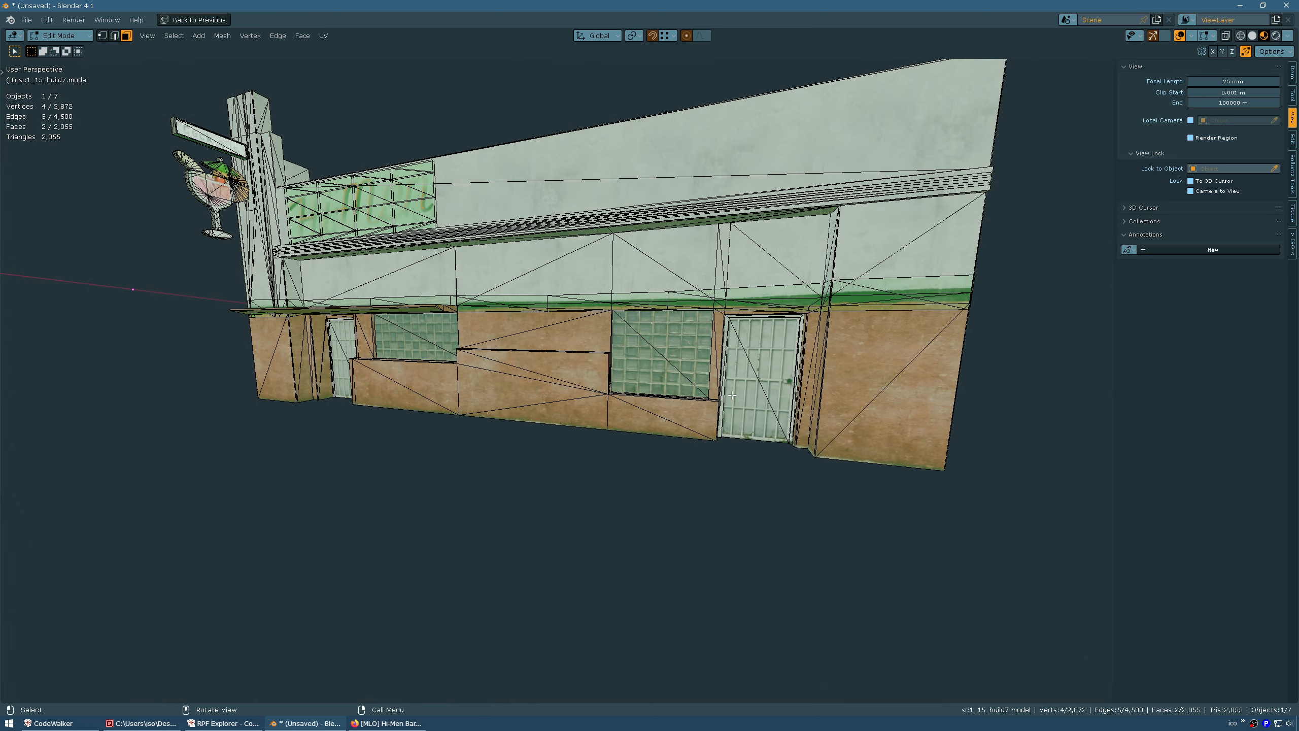
# Add the door, both glass windows and a barred door to the face selection
pyautogui.keyDown('shift'); pyautogui.click(761, 339); pyautogui.keyUp('shift')
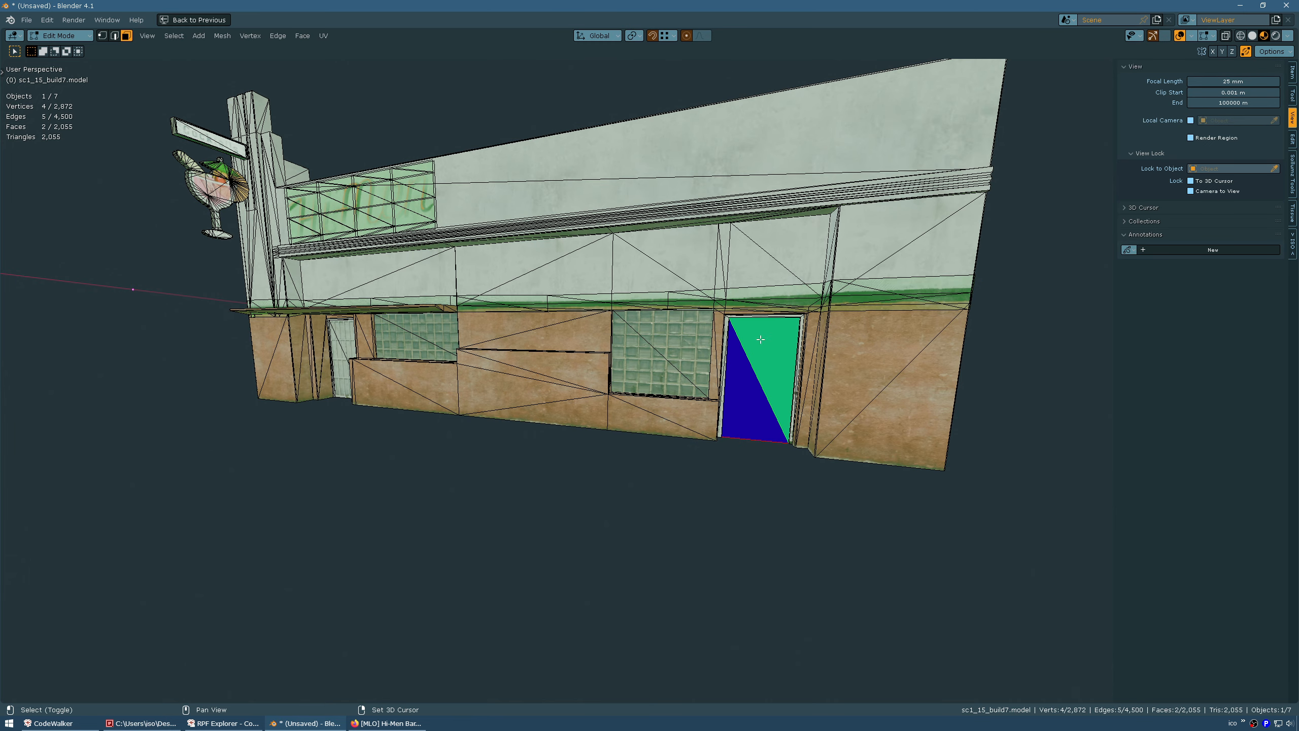
pyautogui.moveTo(762, 339); pyautogui.dragTo(691, 351, button='middle')
pyautogui.keyDown('shift'); pyautogui.click(692, 351); pyautogui.keyUp('shift')
pyautogui.keyDown('shift'); pyautogui.click(719, 342); pyautogui.keyUp('shift')
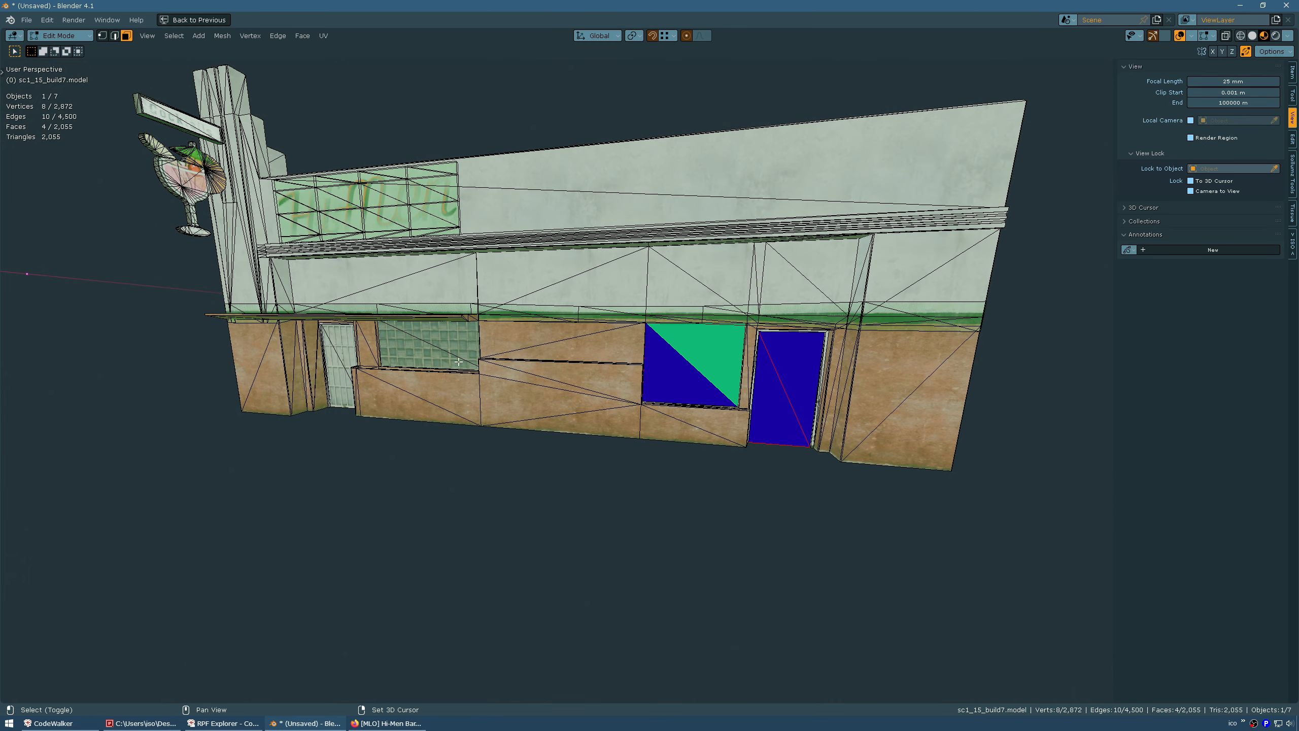
pyautogui.keyDown('shift'); pyautogui.click(412, 344); pyautogui.keyUp('shift')
pyautogui.moveTo(434, 328); pyautogui.dragTo(431, 383, button='middle')
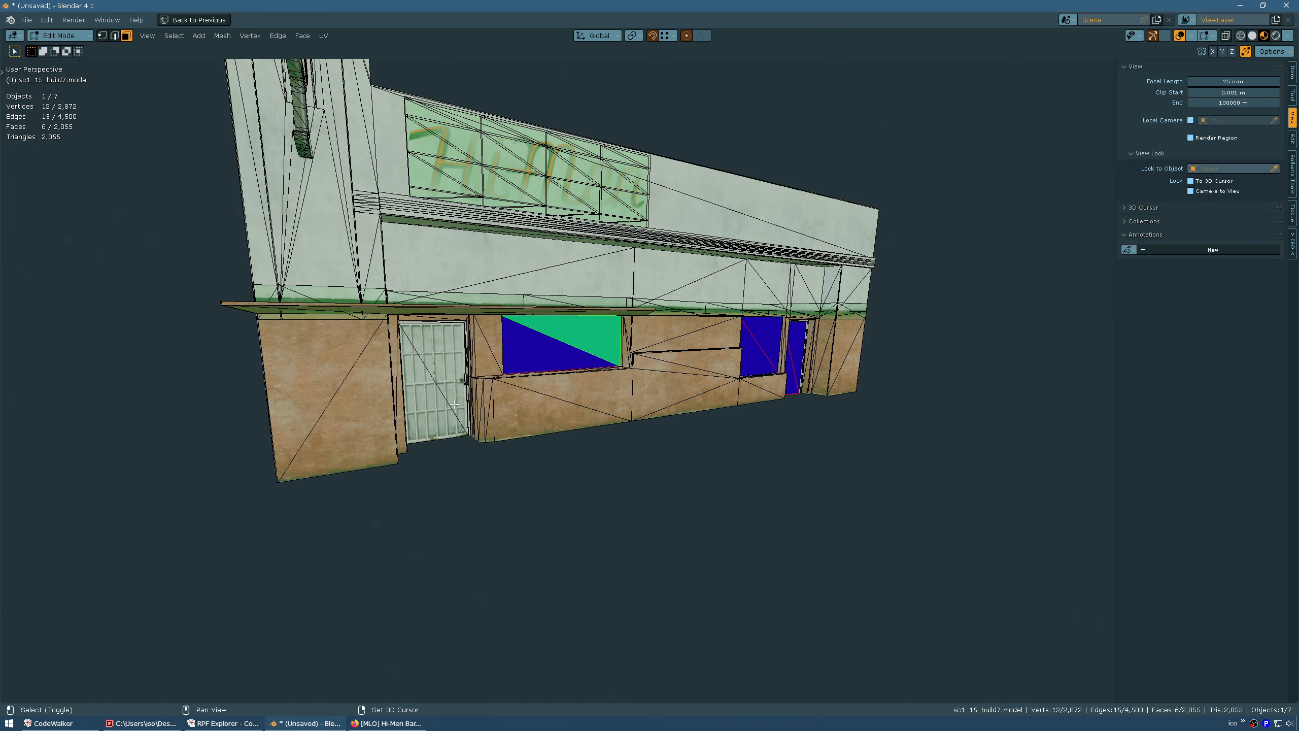
pyautogui.keyDown('shift'); pyautogui.click(435, 402); pyautogui.keyUp('shift')
pyautogui.keyDown('shift'); pyautogui.click(441, 366); pyautogui.keyUp('shift')
# Add the side barred door and shutter triangles, then delete all 12 selected faces
pyautogui.moveTo(226, 372); pyautogui.dragTo(544, 390, button='middle')
pyautogui.keyDown('shift'); pyautogui.click(581, 408); pyautogui.keyUp('shift')
pyautogui.keyDown('shift'); pyautogui.click(604, 431); pyautogui.keyUp('shift')
pyautogui.keyDown('shift'); pyautogui.moveTo(246, 385); pyautogui.dragTo(442, 409, button='middle'); pyautogui.keyUp('shift')
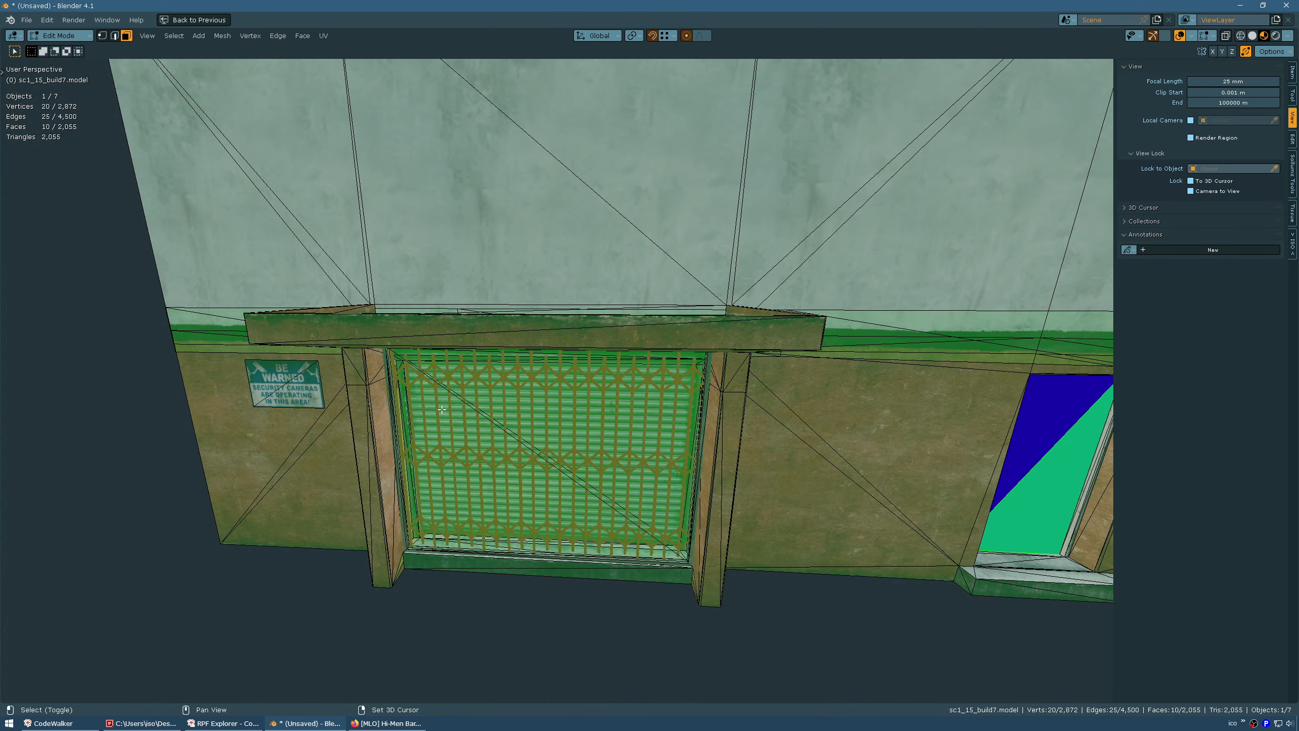
pyautogui.keyDown('shift'); pyautogui.click(471, 429); pyautogui.keyUp('shift')
pyautogui.keyDown('shift'); pyautogui.click(520, 411); pyautogui.keyUp('shift')
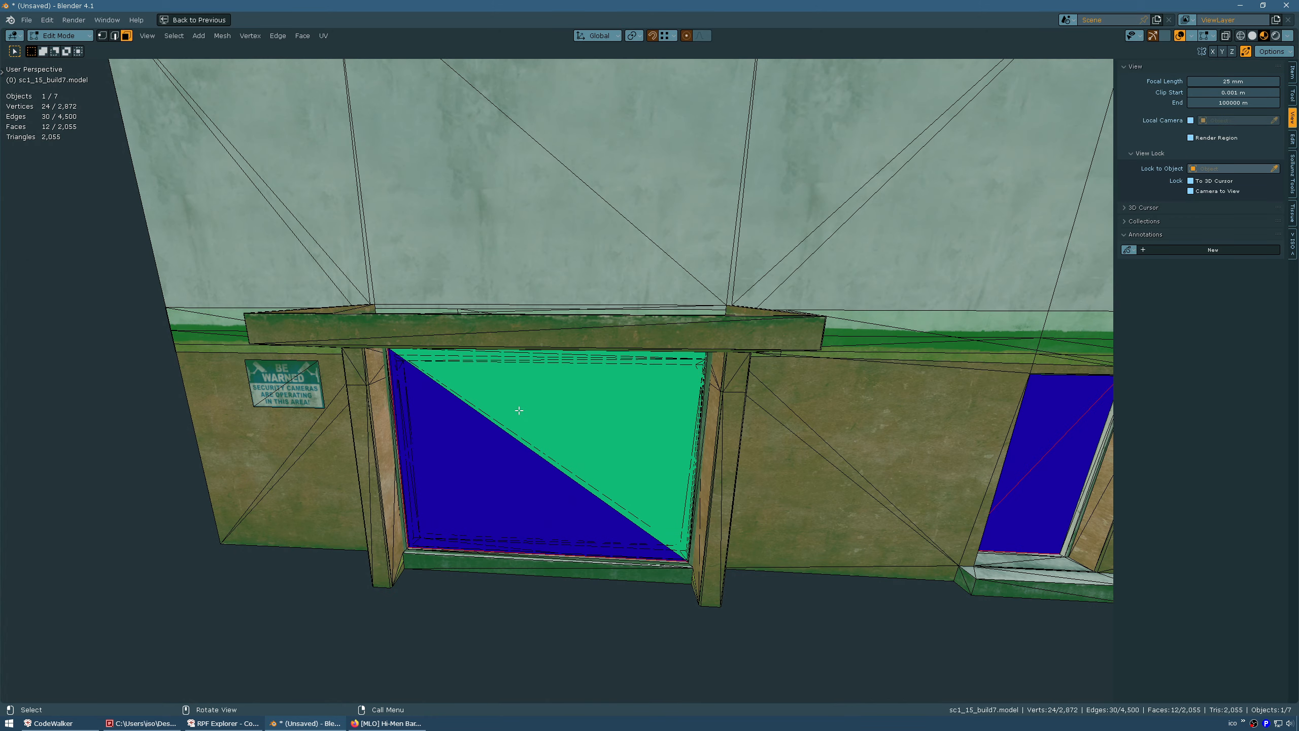
pyautogui.press('x')
pyautogui.click(520, 412)
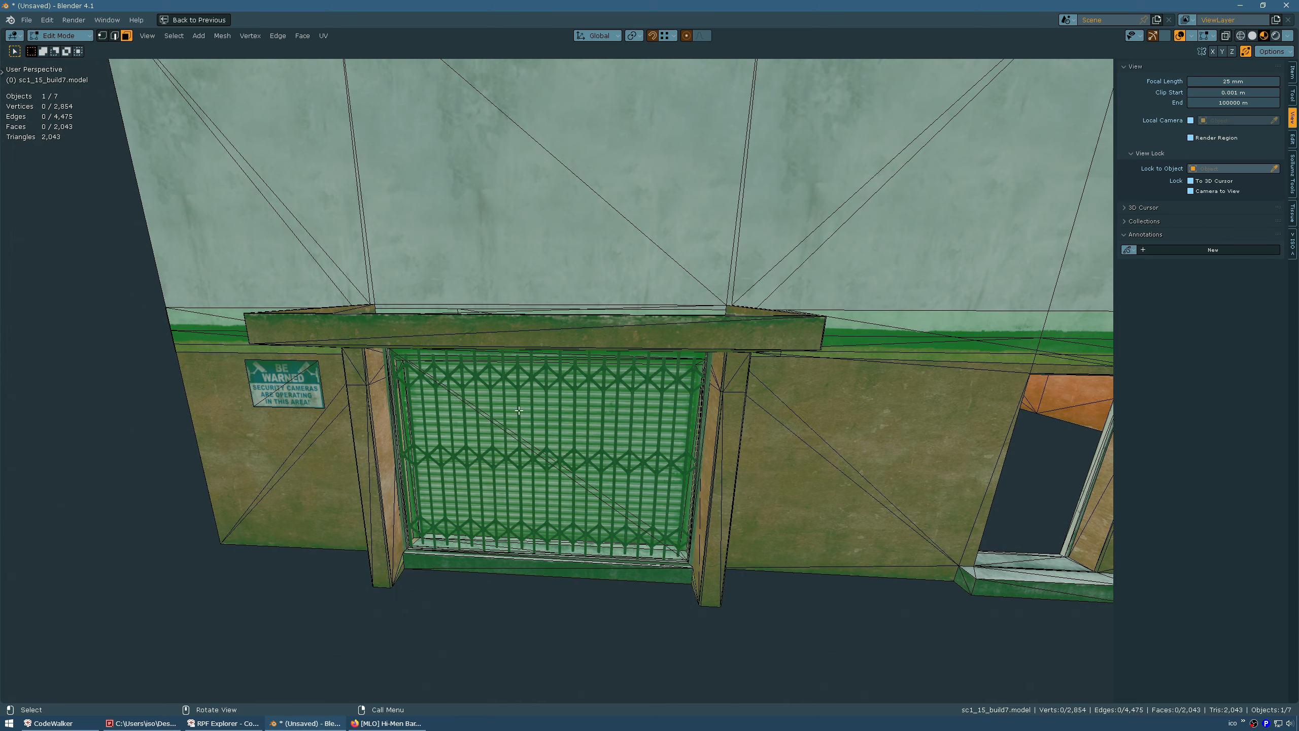
# Delete the two faces of each of the two remaining shutter openings
pyautogui.click(517, 436)
pyautogui.keyDown('shift'); pyautogui.click(496, 457); pyautogui.keyUp('shift')
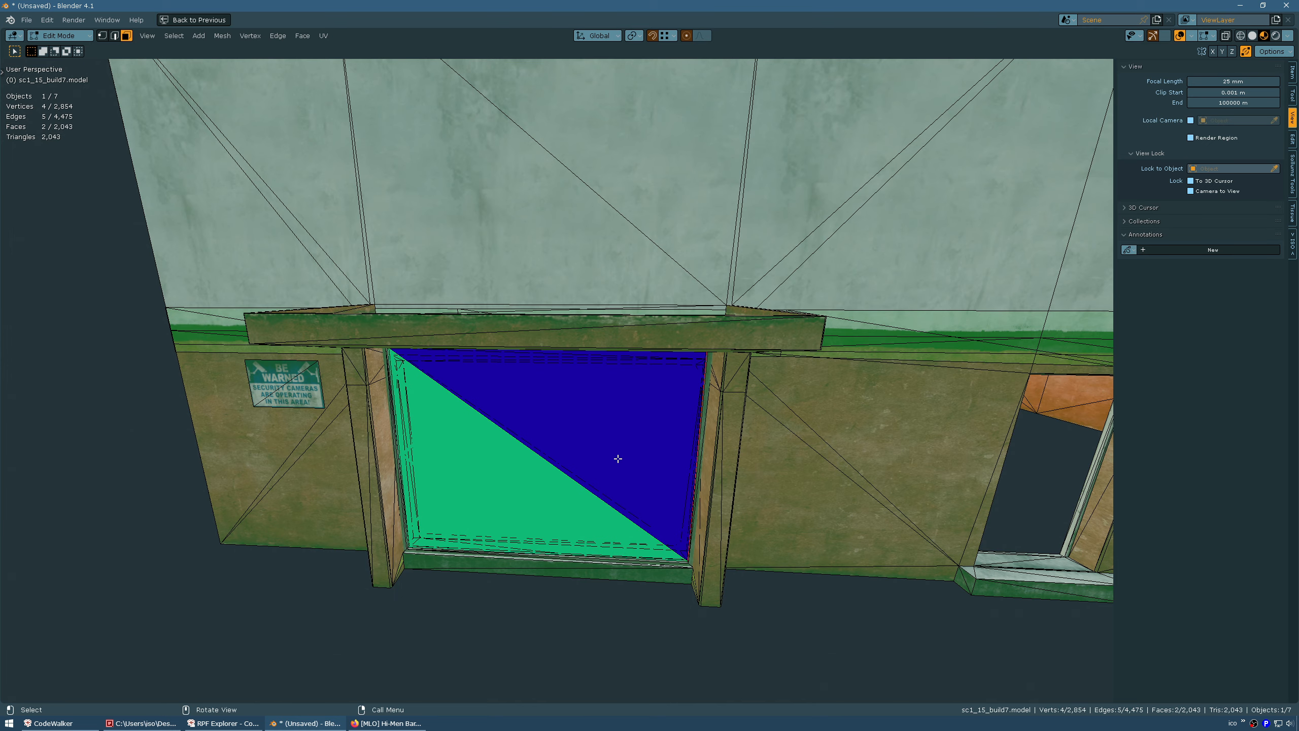
pyautogui.moveTo(618, 459); pyautogui.dragTo(543, 443, button='middle')
pyautogui.press('x')
pyautogui.click(538, 440)
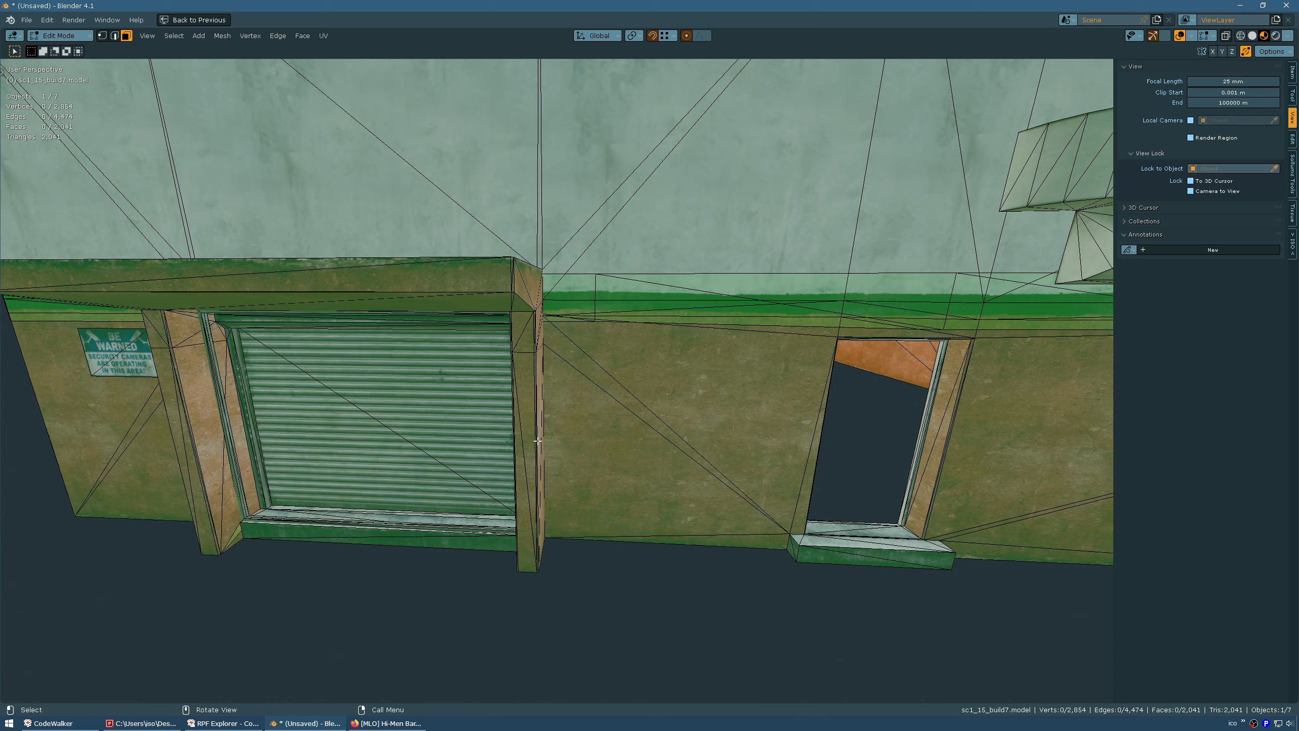
pyautogui.click(335, 407)
pyautogui.keyDown('shift'); pyautogui.click(389, 372); pyautogui.keyUp('shift')
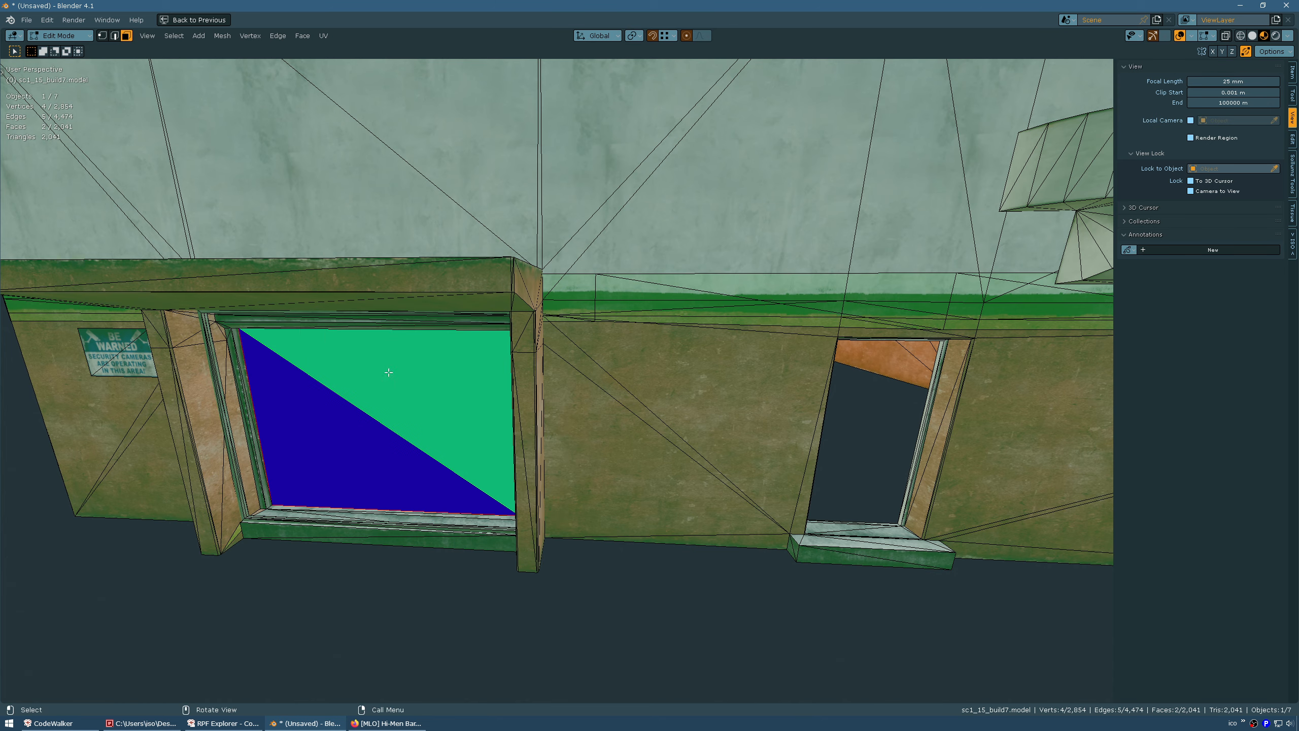
pyautogui.press('x')
pyautogui.click(389, 373)
# Zoom in on the small interior wall block and delete its 10 faces
pyautogui.moveTo(394, 391); pyautogui.dragTo(509, 365, button='middle')
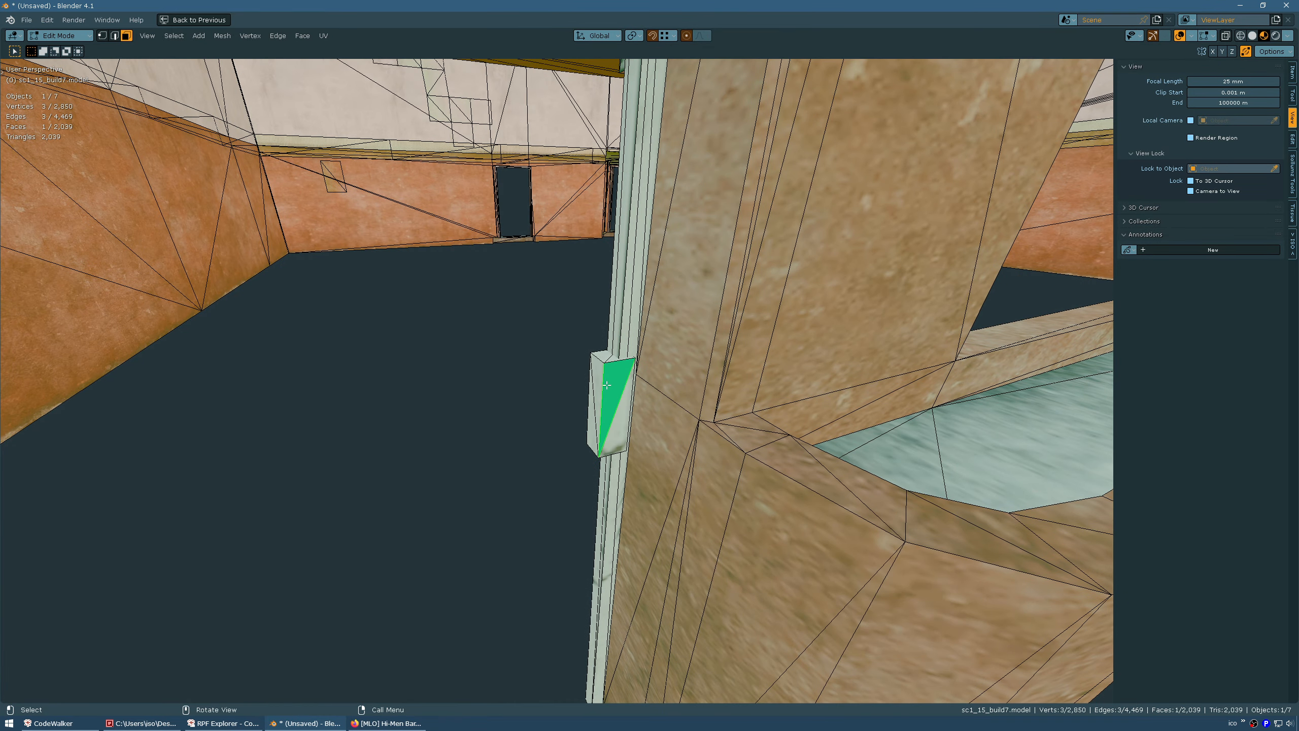
pyautogui.moveTo(610, 391); pyautogui.dragTo(476, 326, button='middle')
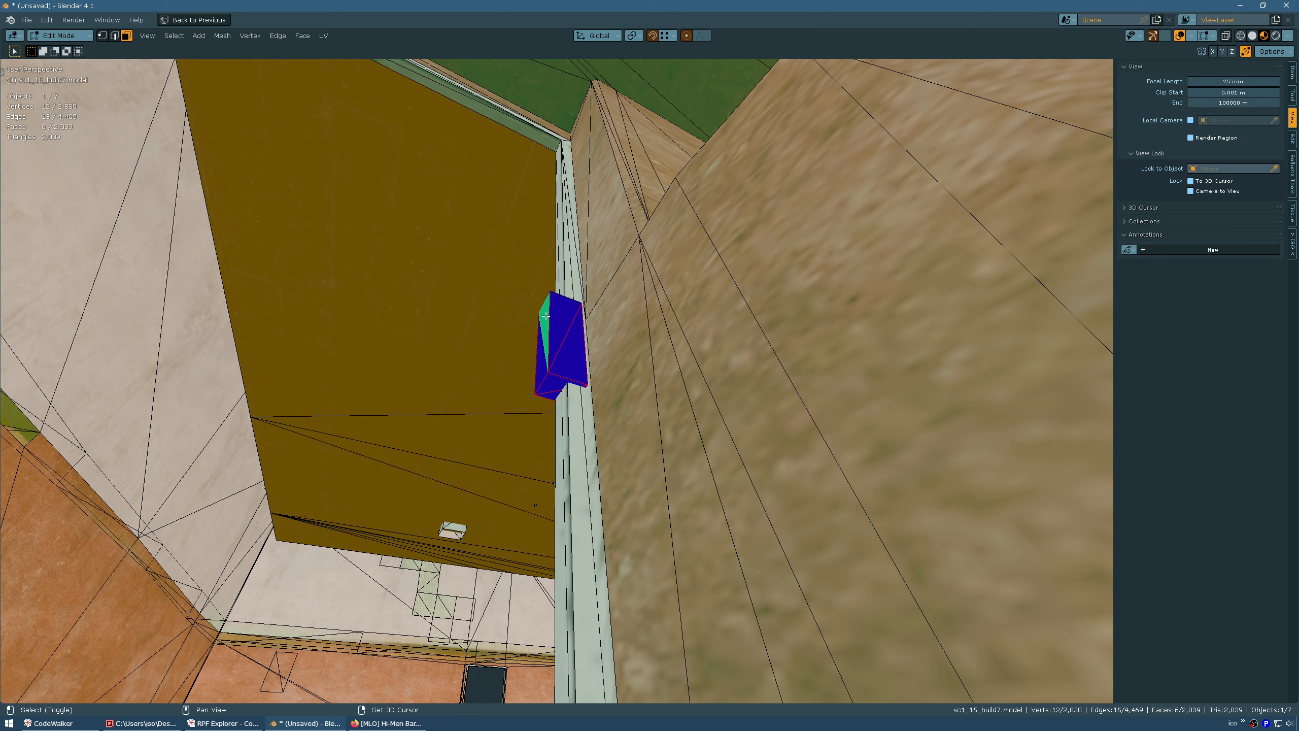
pyautogui.moveTo(546, 317); pyautogui.dragTo(612, 358, button='middle')
pyautogui.scroll(2, 613, 358)
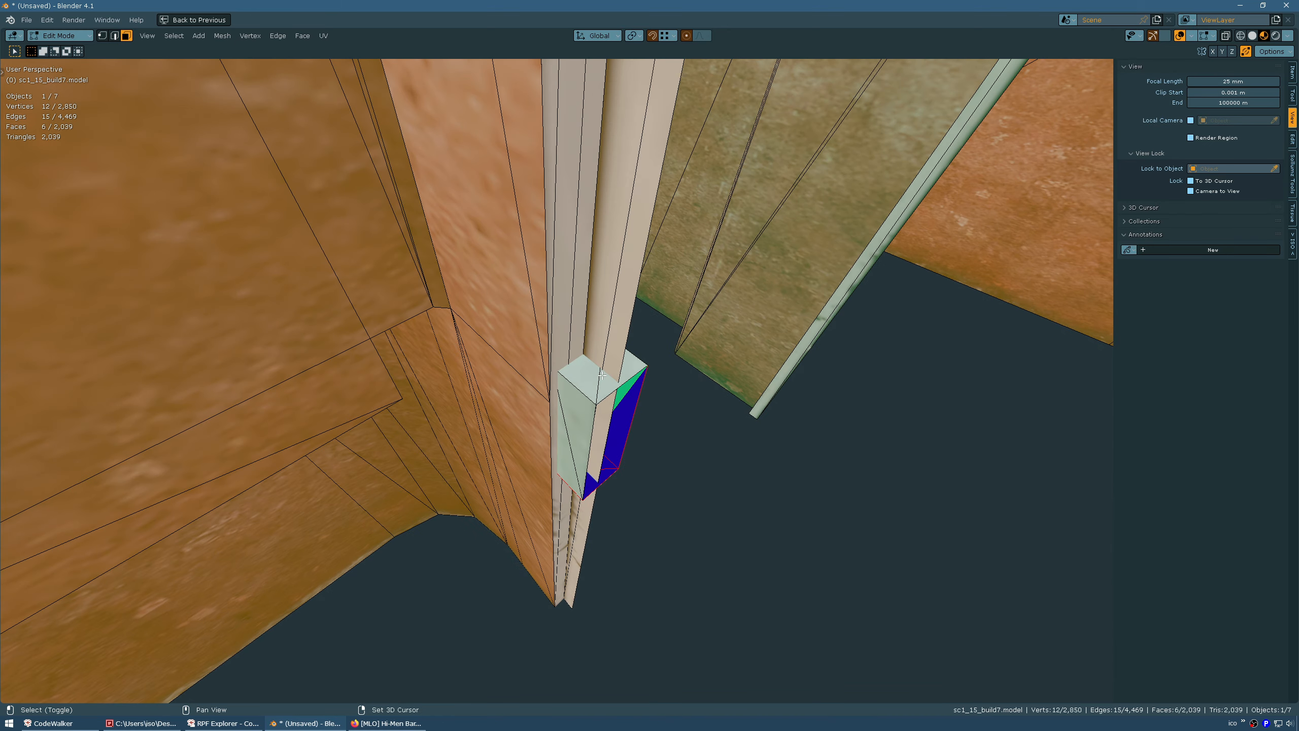
pyautogui.moveTo(574, 372); pyautogui.dragTo(604, 334, button='middle')
pyautogui.moveTo(569, 424); pyautogui.dragTo(595, 336, button='middle')
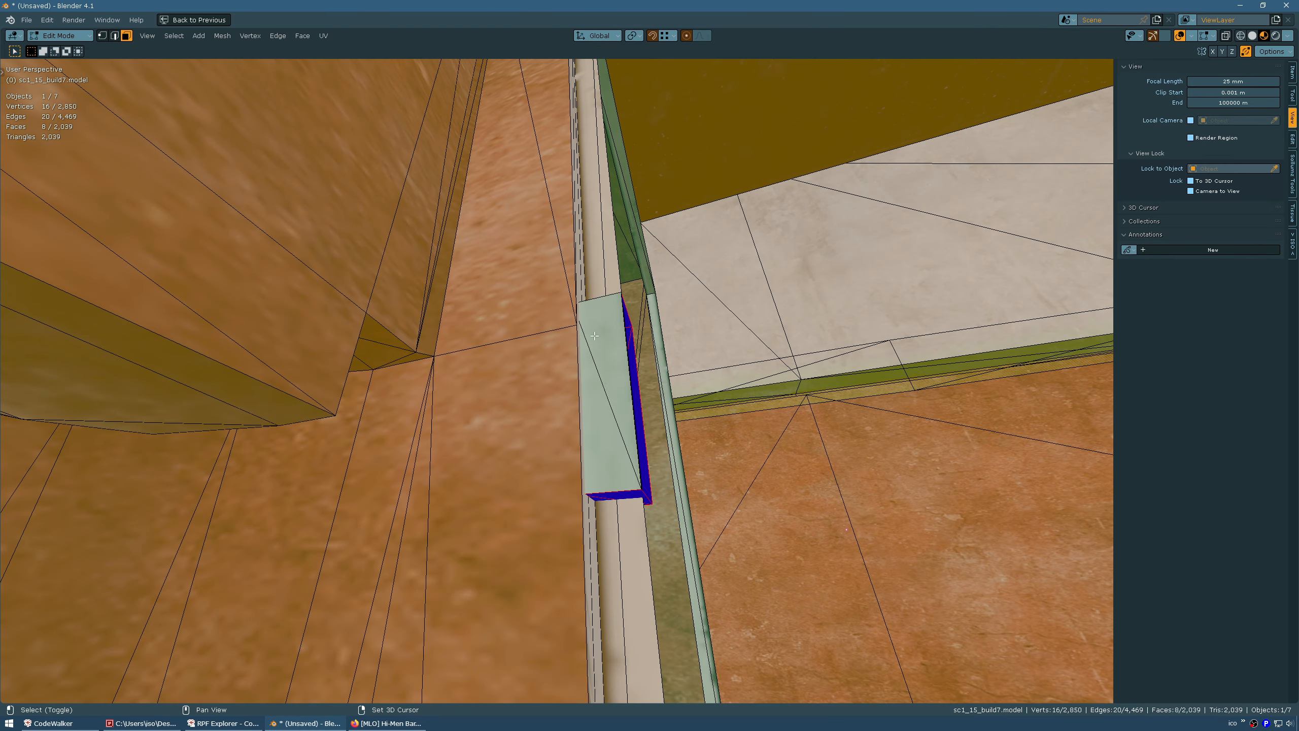
pyautogui.moveTo(599, 391); pyautogui.dragTo(443, 404, button='middle')
pyautogui.press('x')
pyautogui.click(448, 407)
pyautogui.moveTo(522, 330); pyautogui.dragTo(815, 350, button='middle')
pyautogui.scroll(-4, 458, 426)
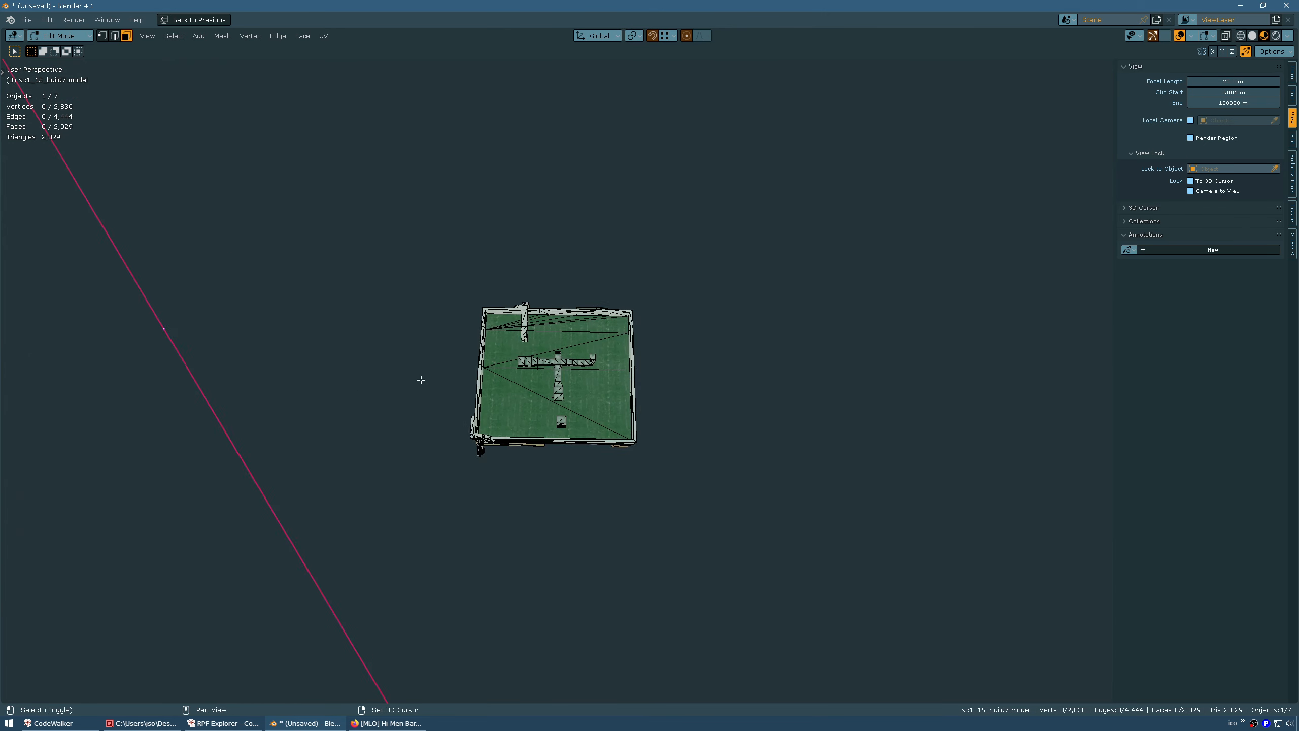
# In Object Mode, set the building's origin to Center of Mass (Volume)
pyautogui.moveTo(421, 380); pyautogui.dragTo(483, 332, button='middle')
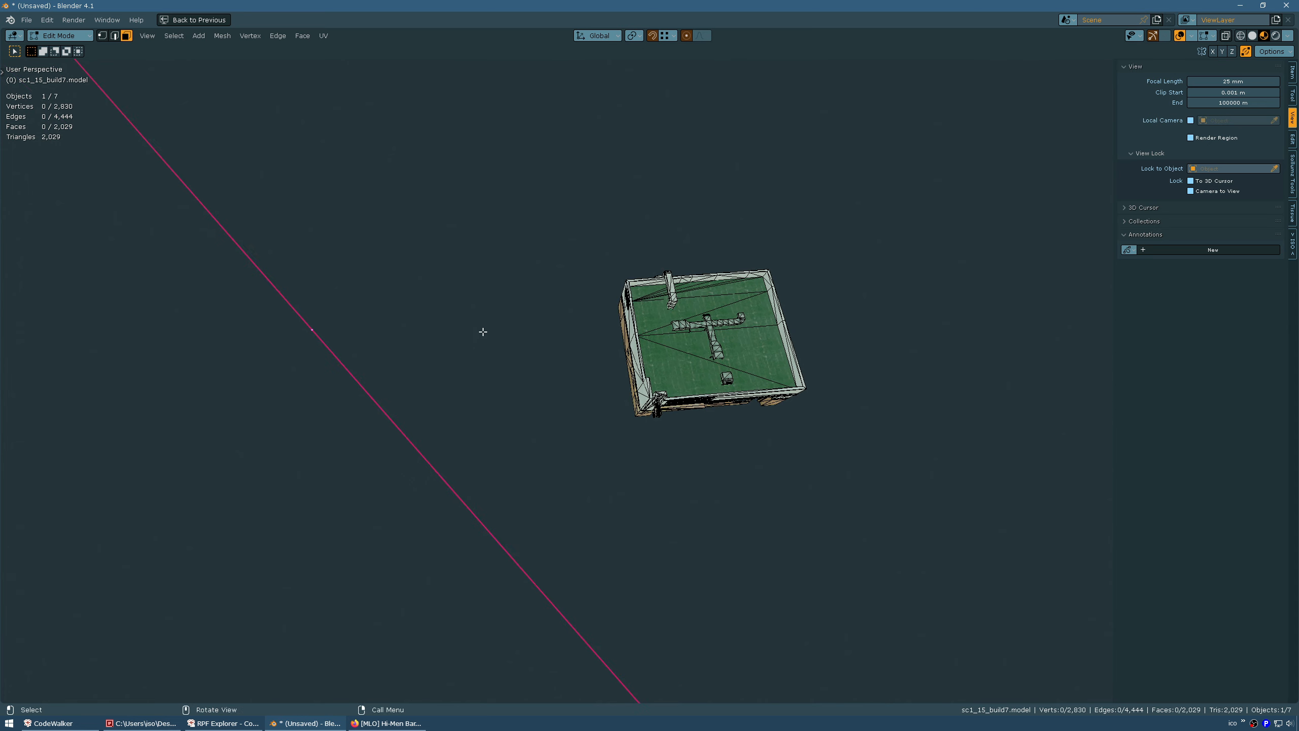
pyautogui.click(67, 50)
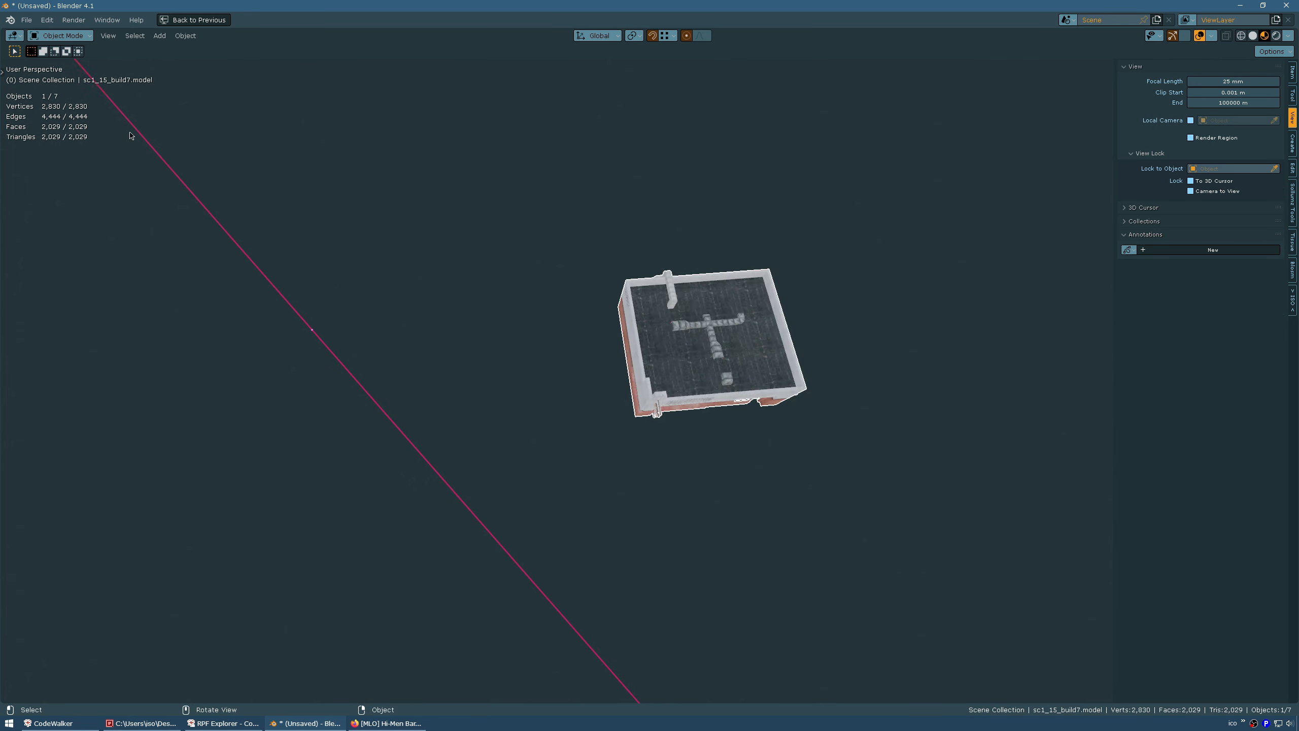
pyautogui.moveTo(215, 154); pyautogui.dragTo(604, 331, button='middle')
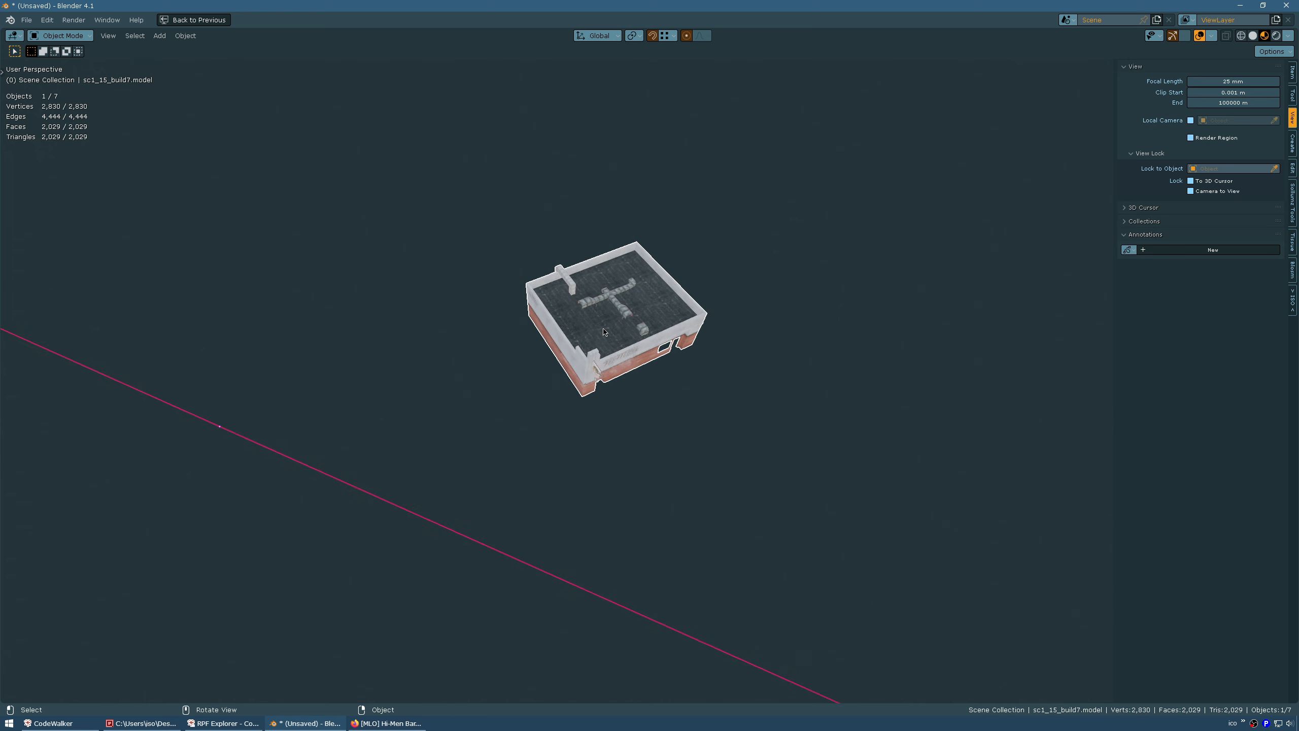
pyautogui.click(186, 36)
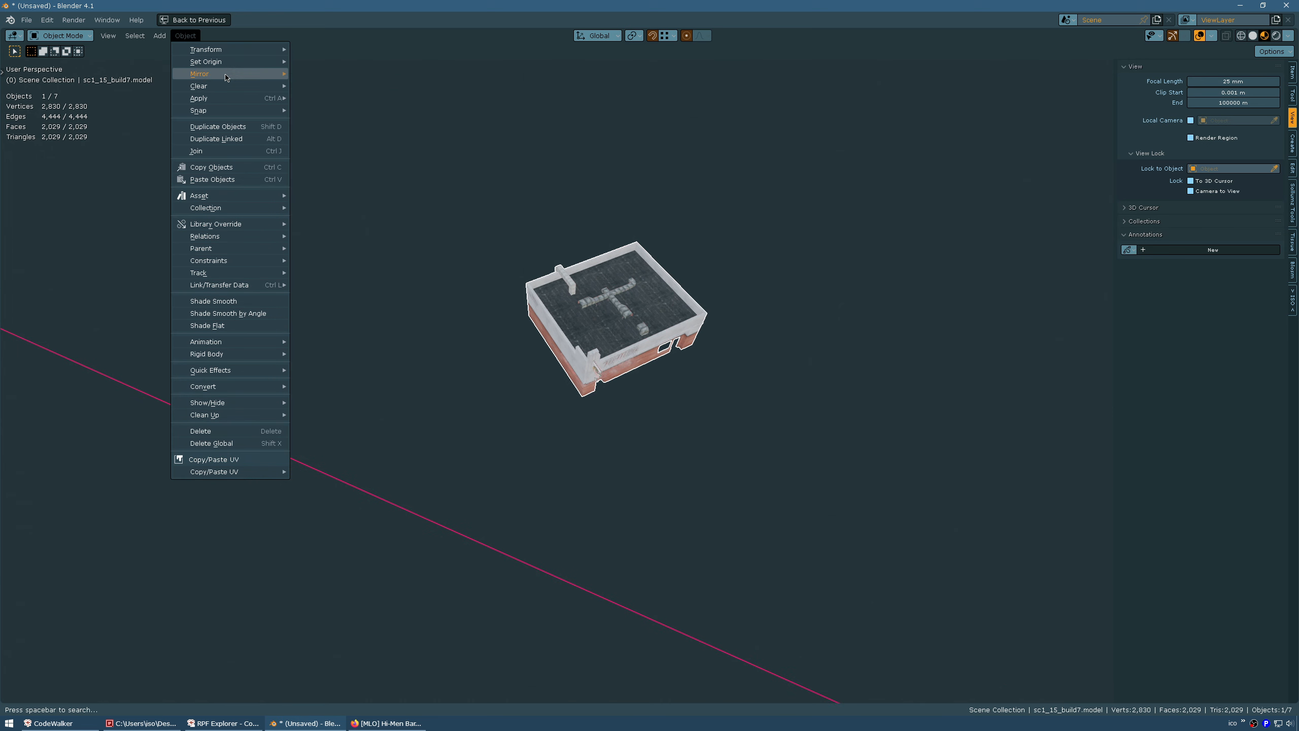
pyautogui.moveTo(238, 63)
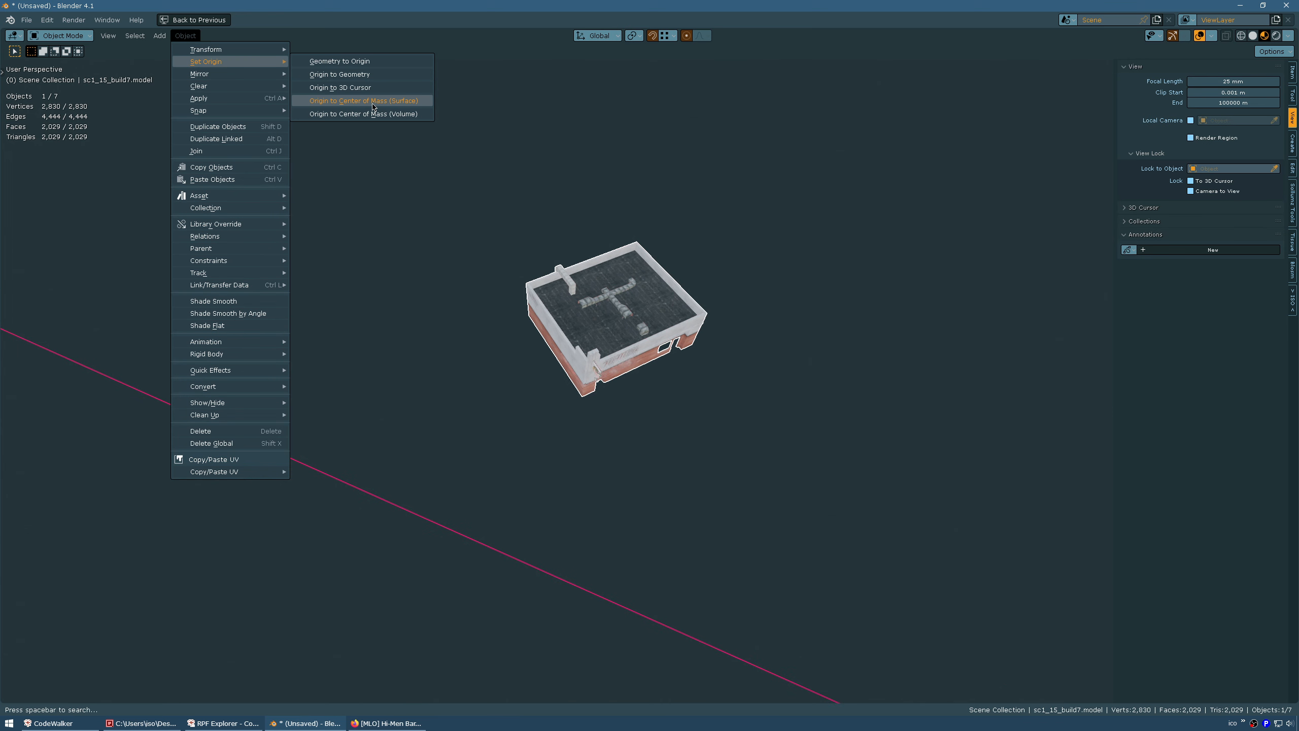
pyautogui.click(400, 115)
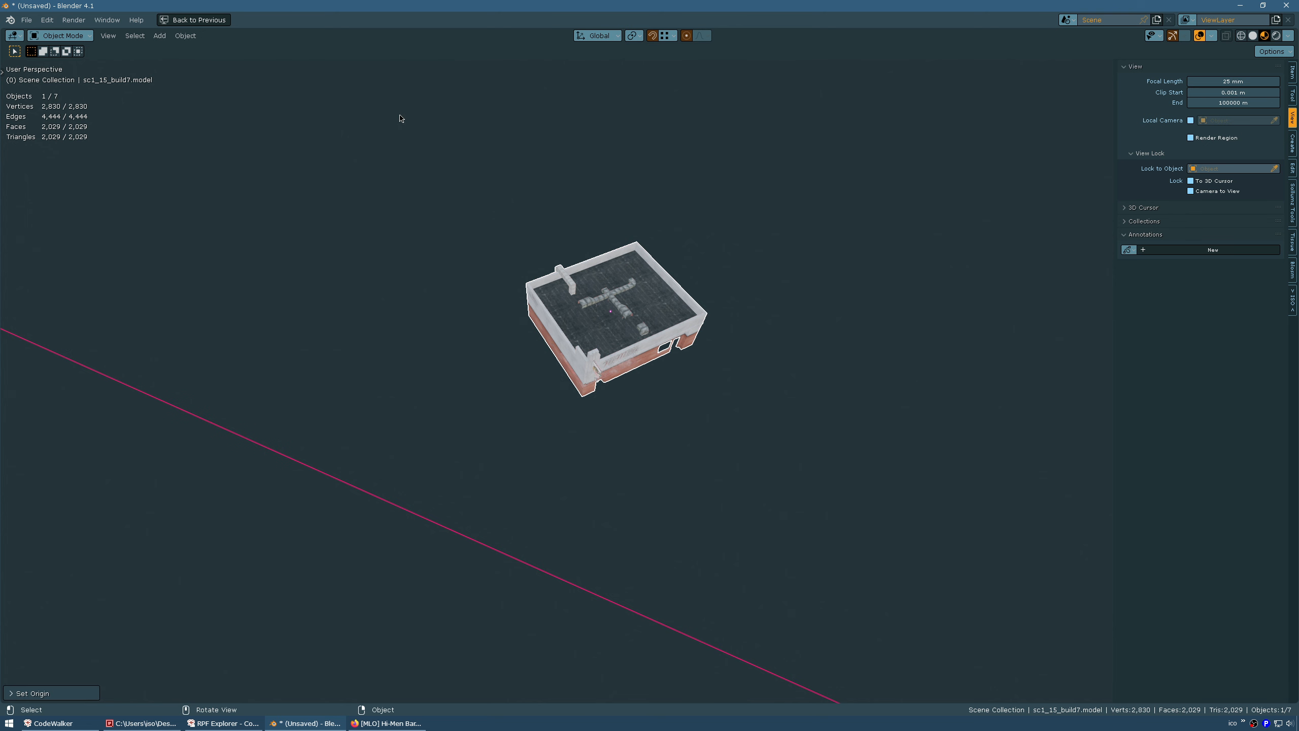
# Snap the building to the 3D cursor at the world centre
pyautogui.moveTo(396, 130); pyautogui.dragTo(316, 112, button='middle')
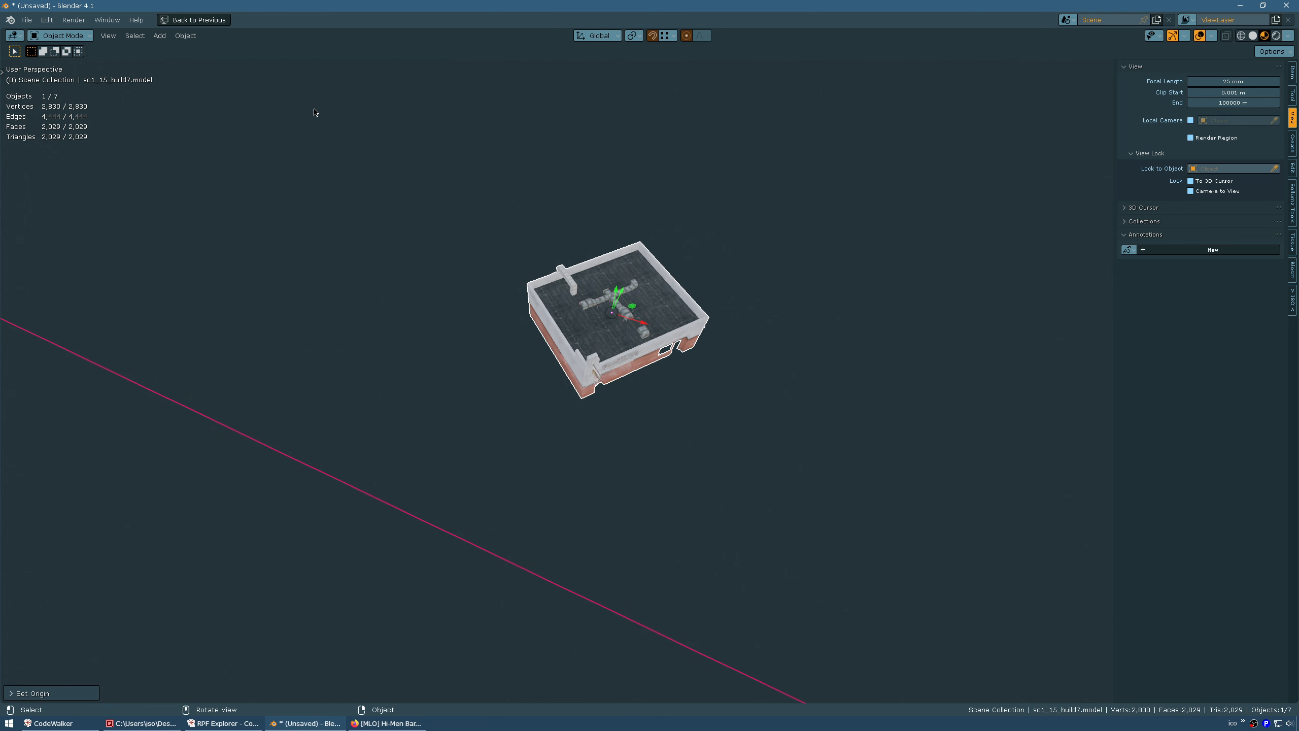
pyautogui.click(186, 36)
pyautogui.moveTo(233, 111)
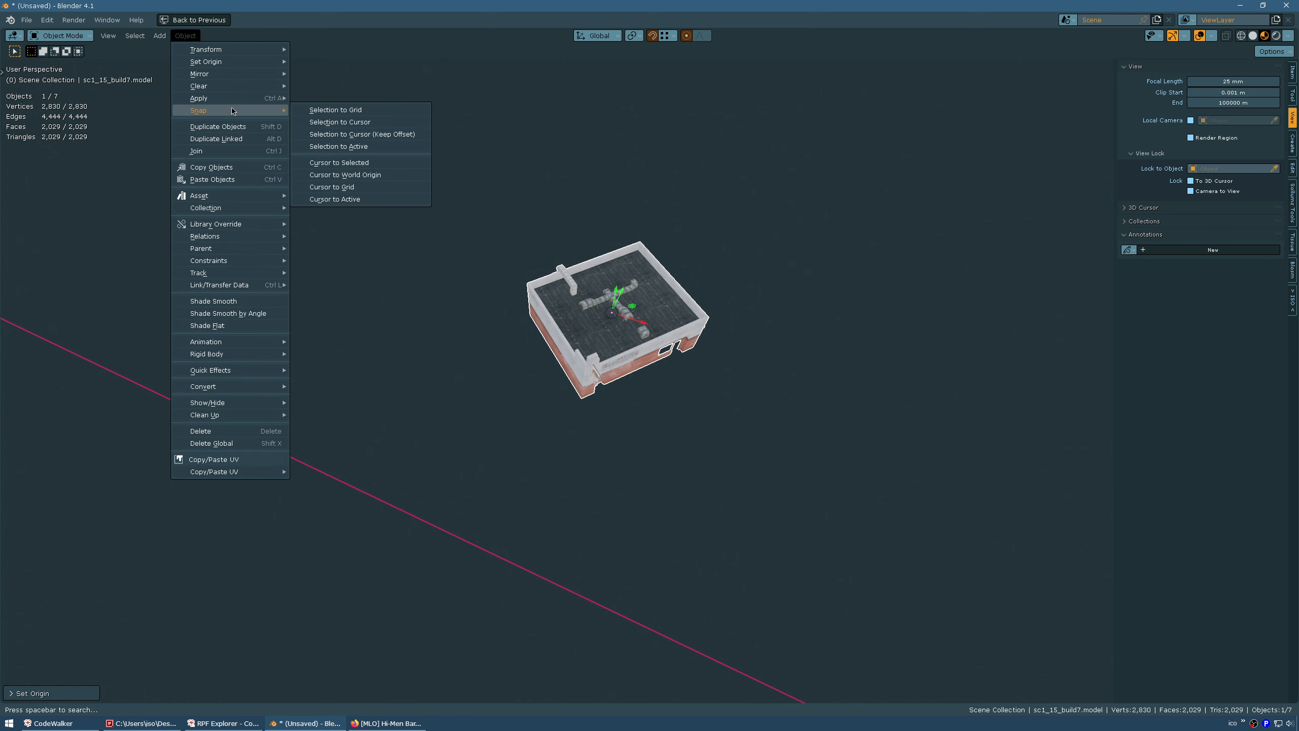
pyautogui.click(365, 124)
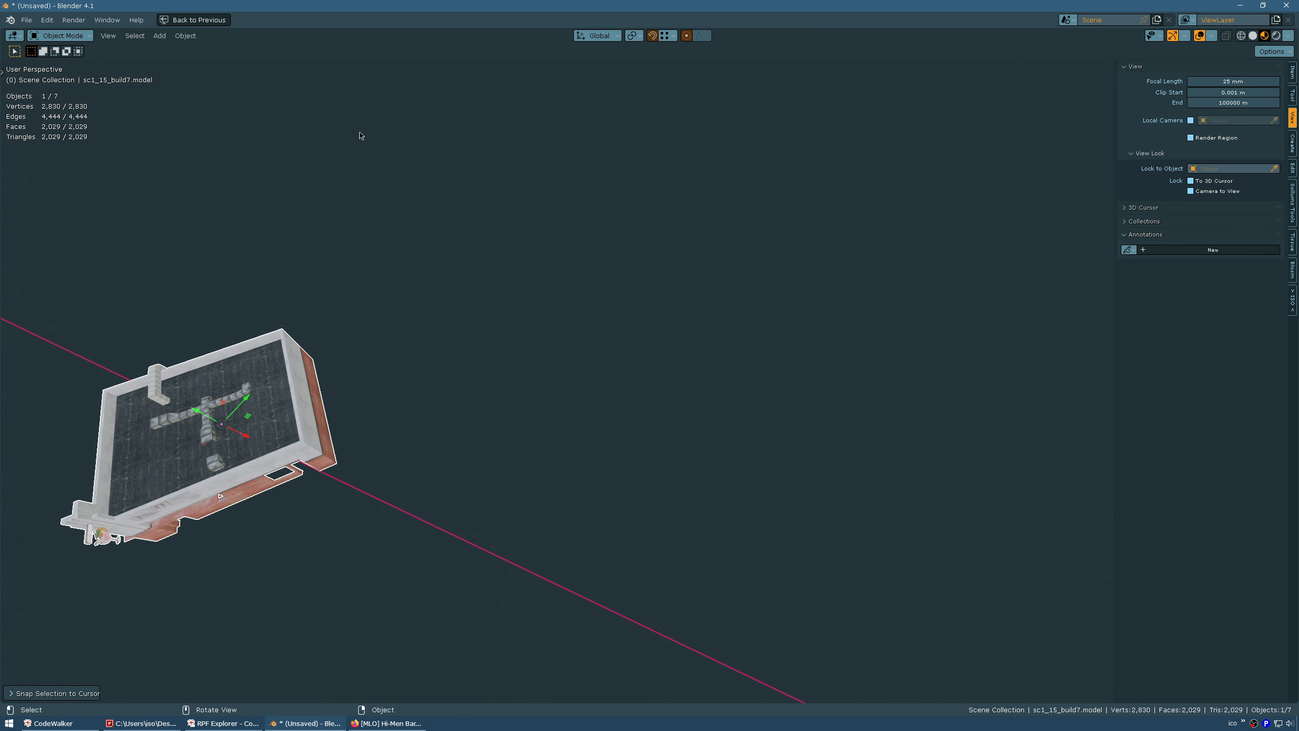
pyautogui.moveTo(460, 358); pyautogui.dragTo(489, 370, button='middle')
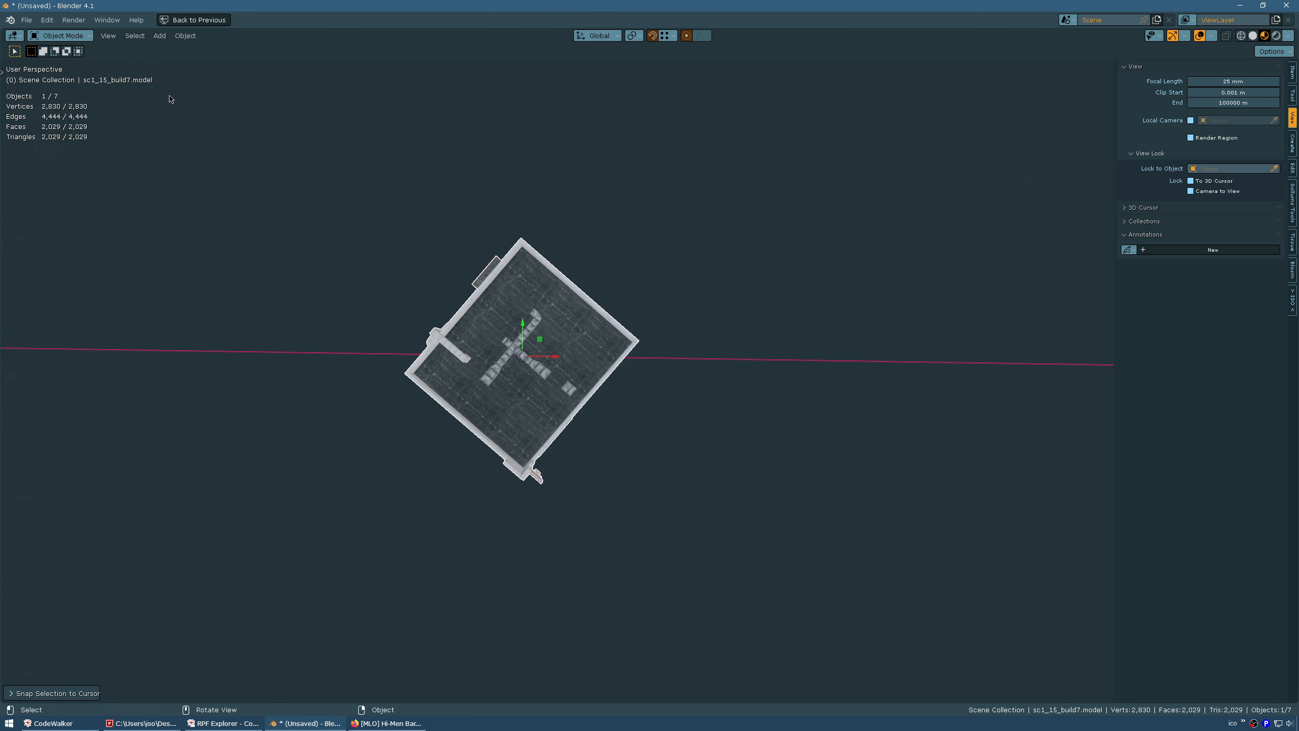
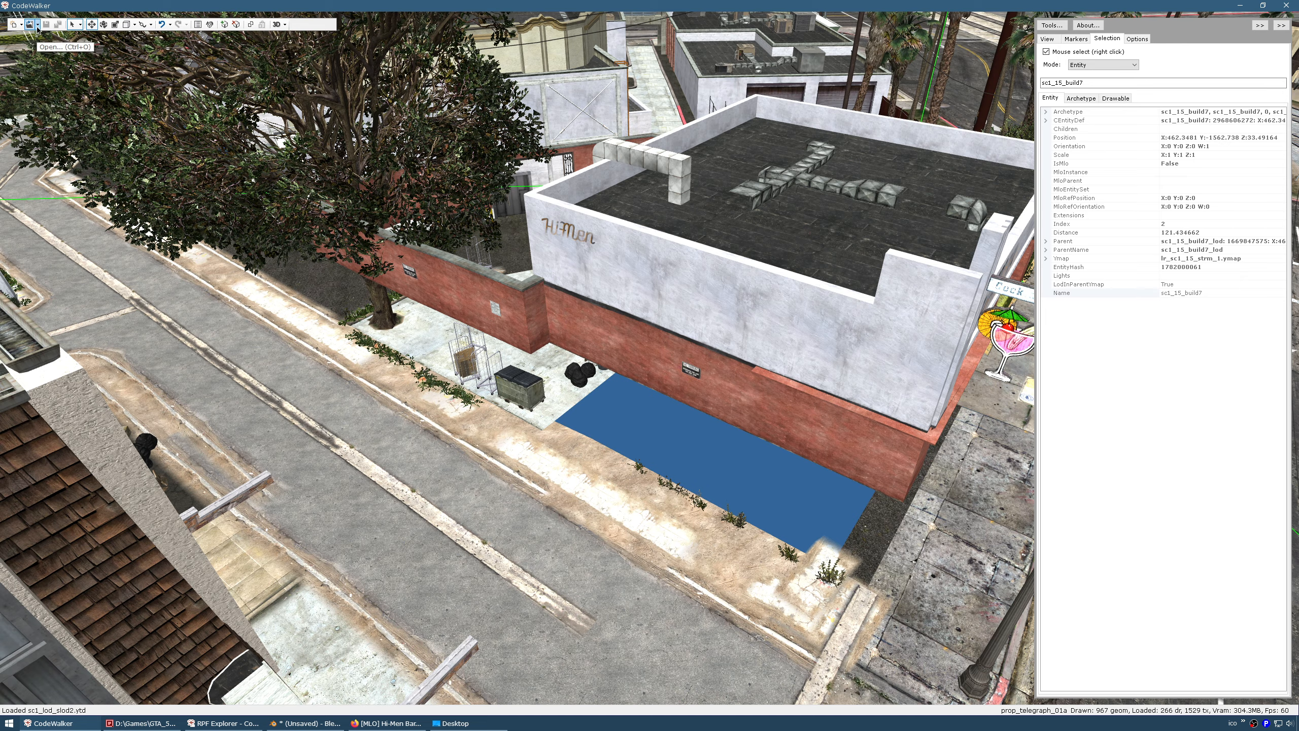
# Zoom out and fly the camera from the Hi-Men building over the empty river channel
pyautogui.click(38, 25)
pyautogui.moveTo(199, 463); pyautogui.dragTo(301, 474)
pyautogui.scroll(-5, 273, 480)
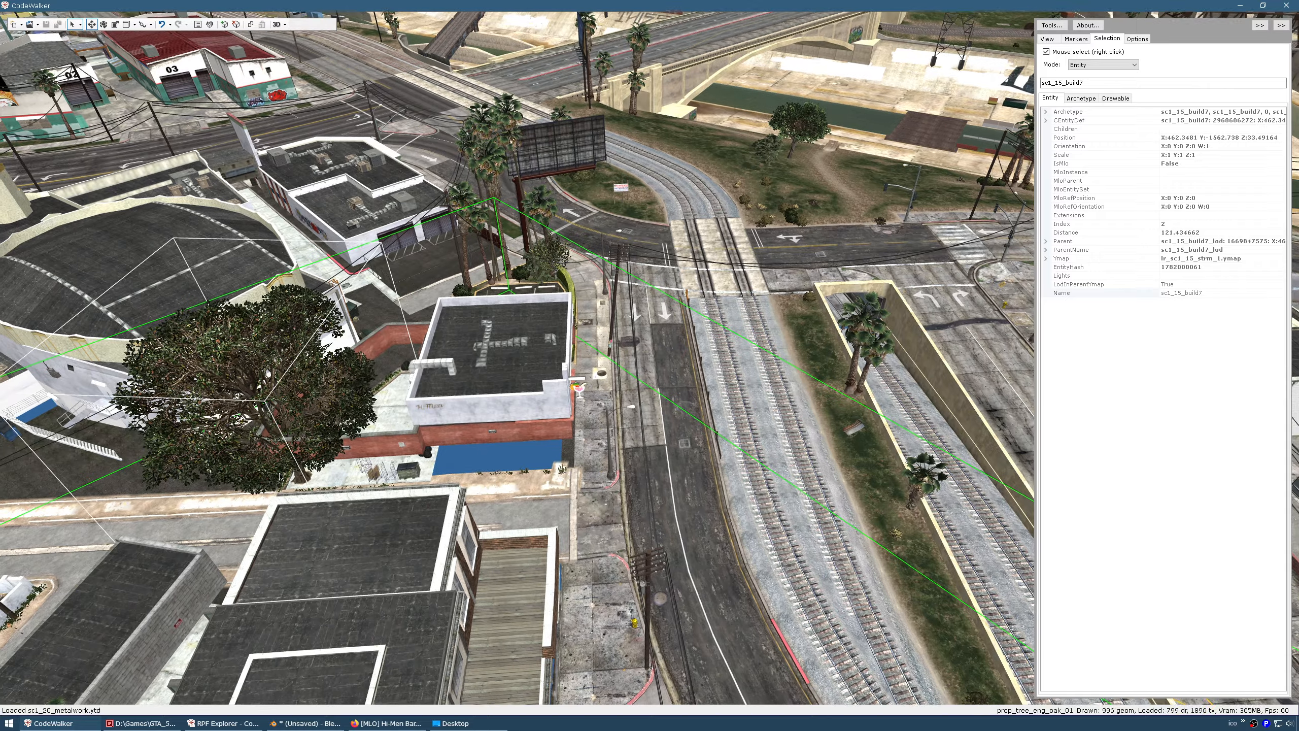
pyautogui.moveTo(494, 423); pyautogui.dragTo(458, 438)
pyautogui.press('w')
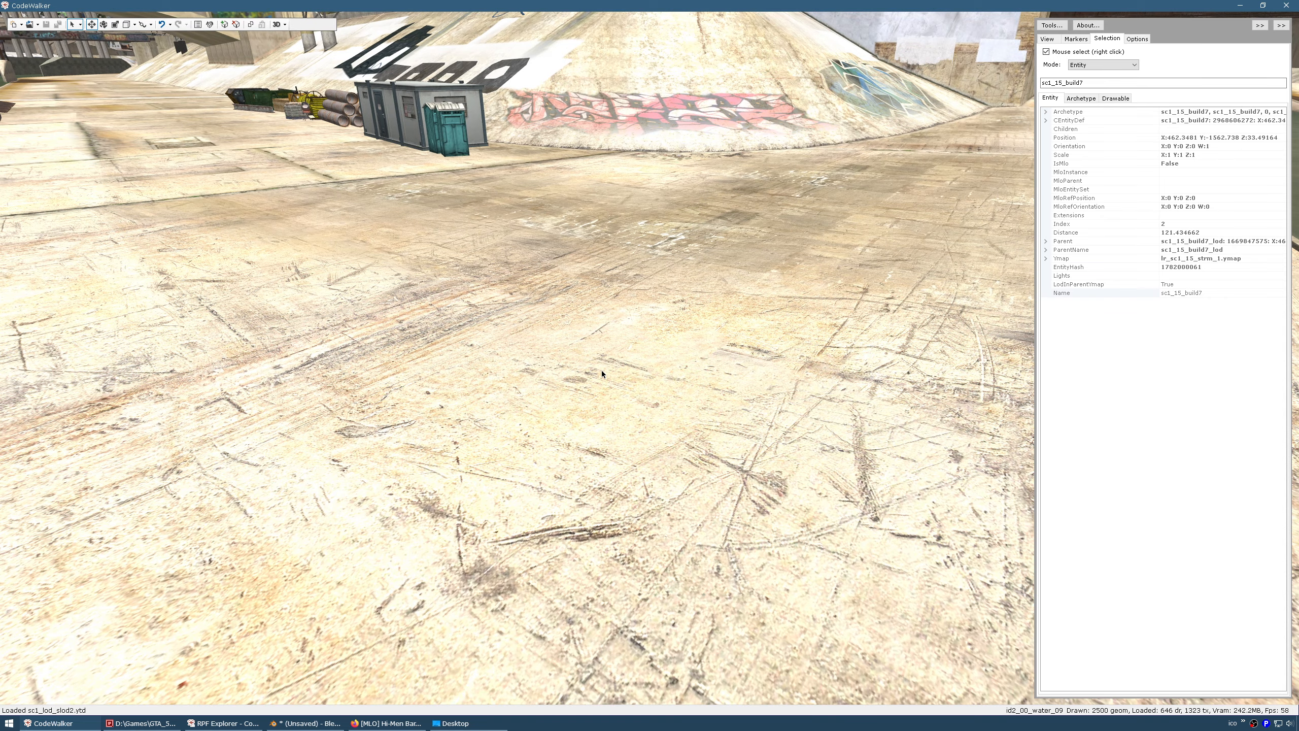
pyautogui.press('s')
pyautogui.moveTo(601, 371)
pyautogui.mouseDown()
pyautogui.moveTo(602, 358)
pyautogui.moveTo(599, 373)
pyautogui.mouseUp()
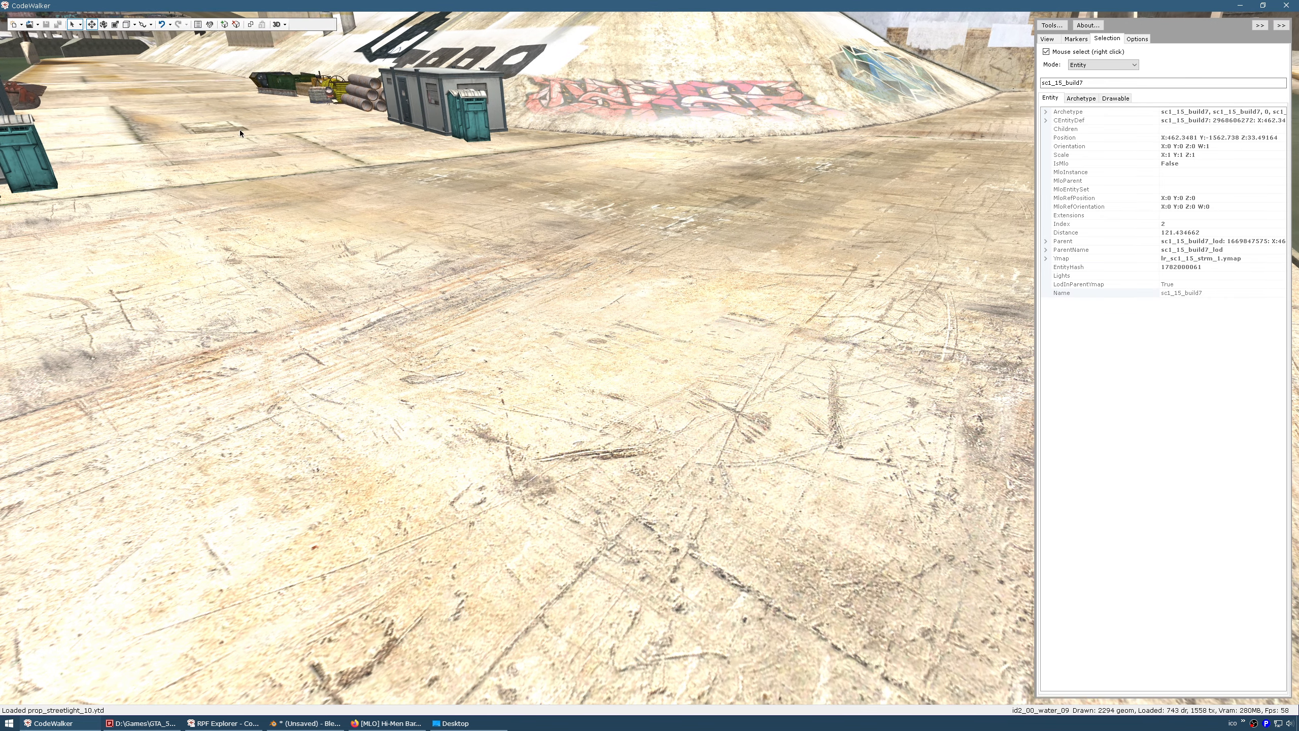
# Open the repurpose folder as a project, using its path copied from Q-Dir
pyautogui.click(38, 29)
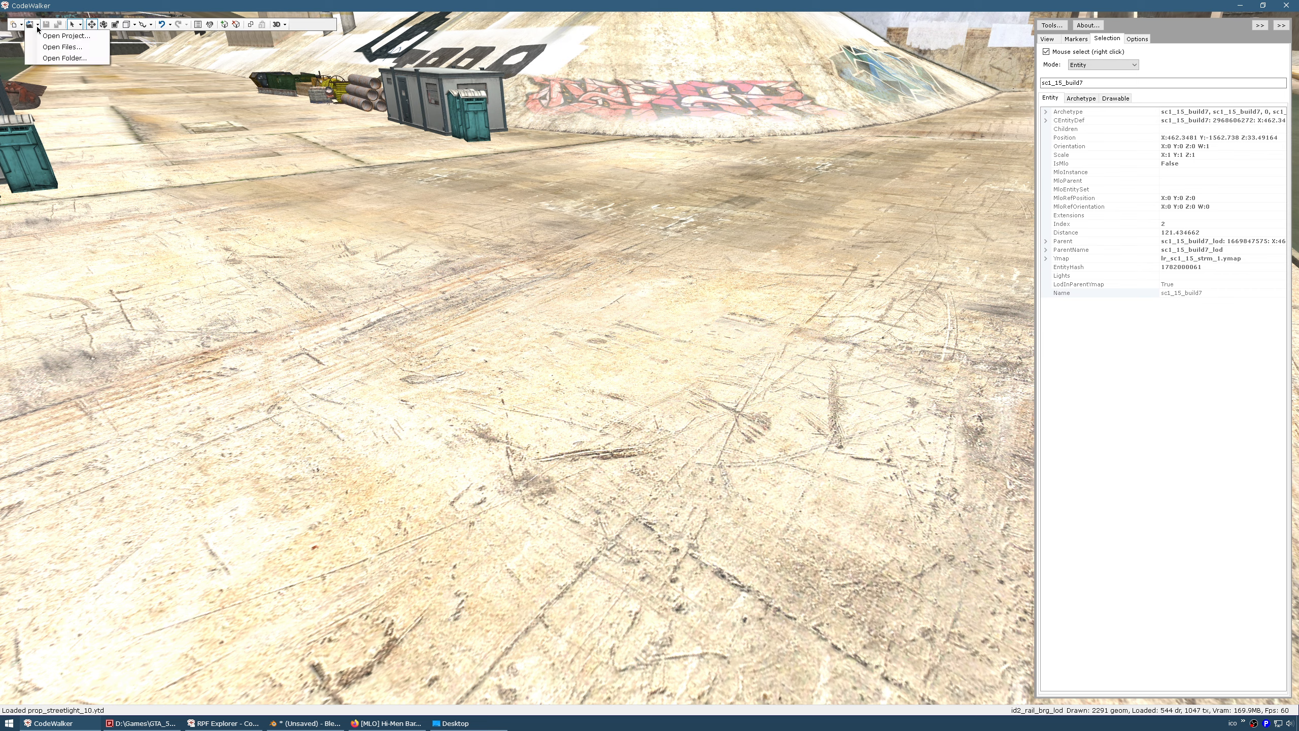
pyautogui.click(55, 58)
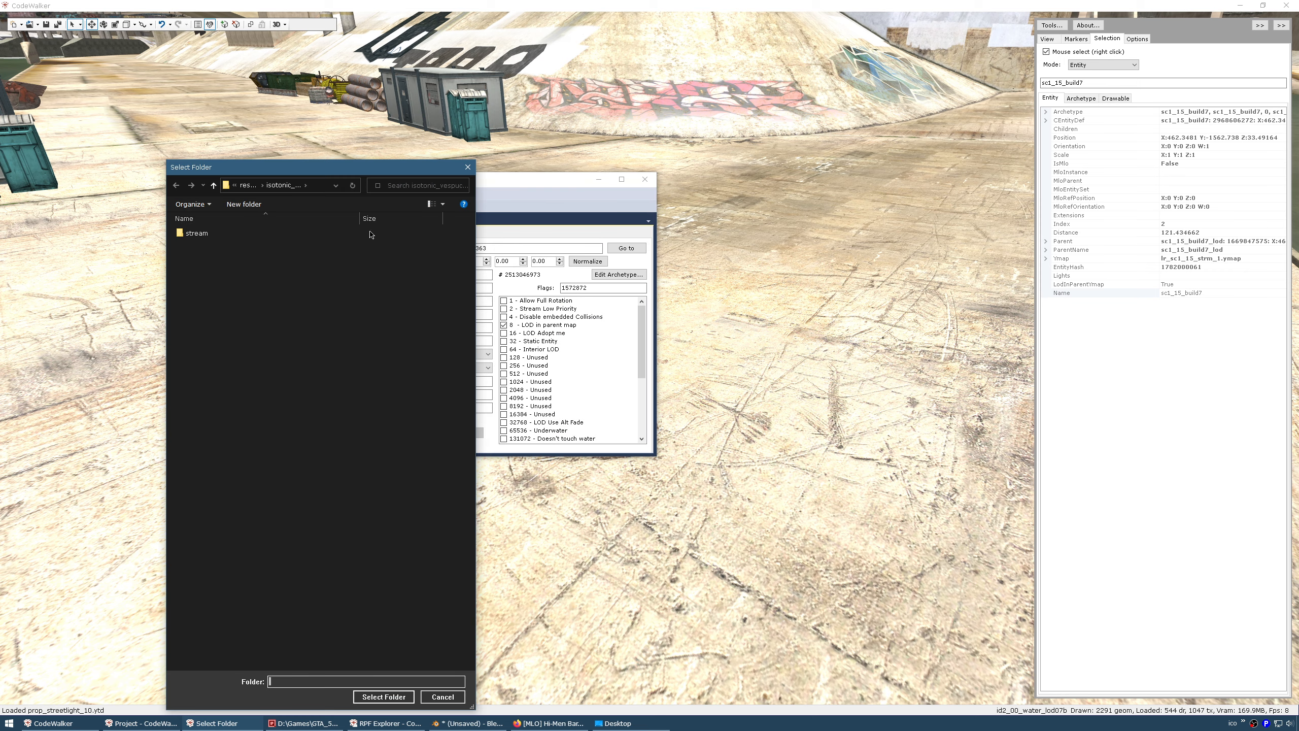
pyautogui.moveTo(365, 169); pyautogui.dragTo(283, 106)
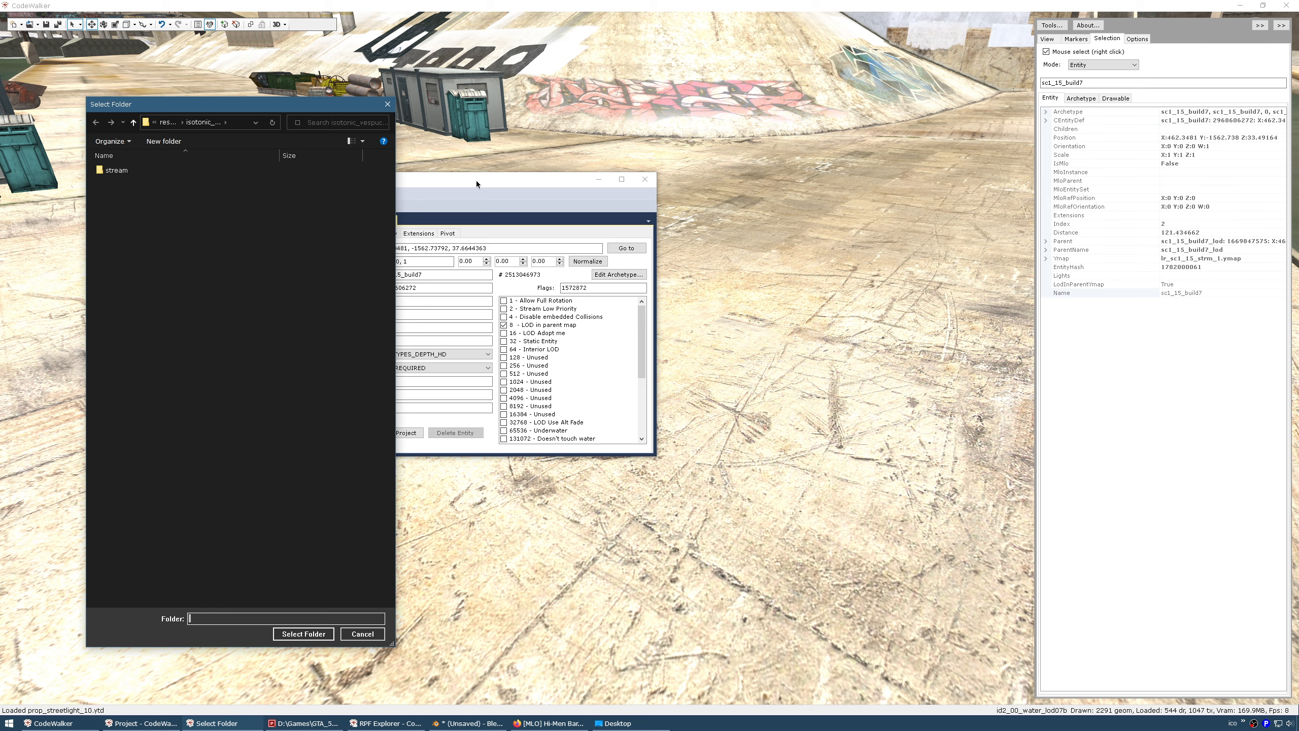
pyautogui.click(303, 723)
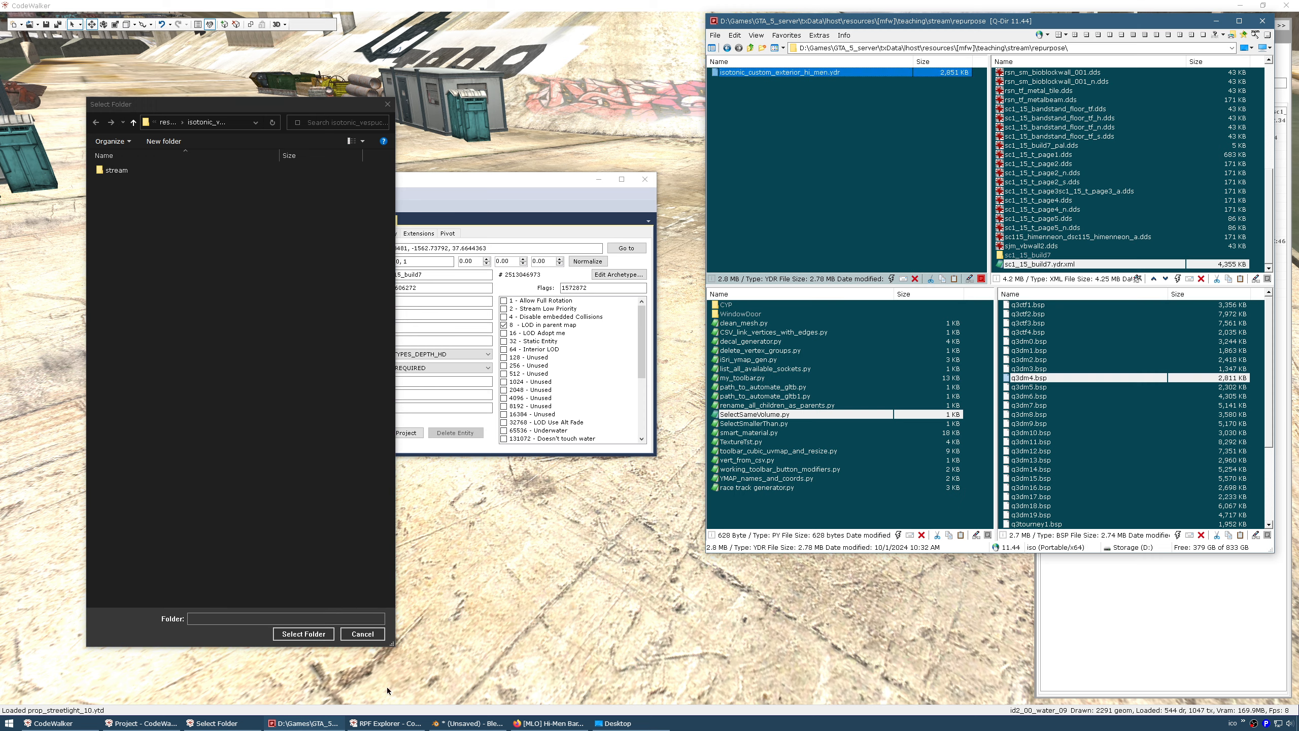
pyautogui.click(1070, 48)
pyautogui.hotkey('ctrl', 'c')
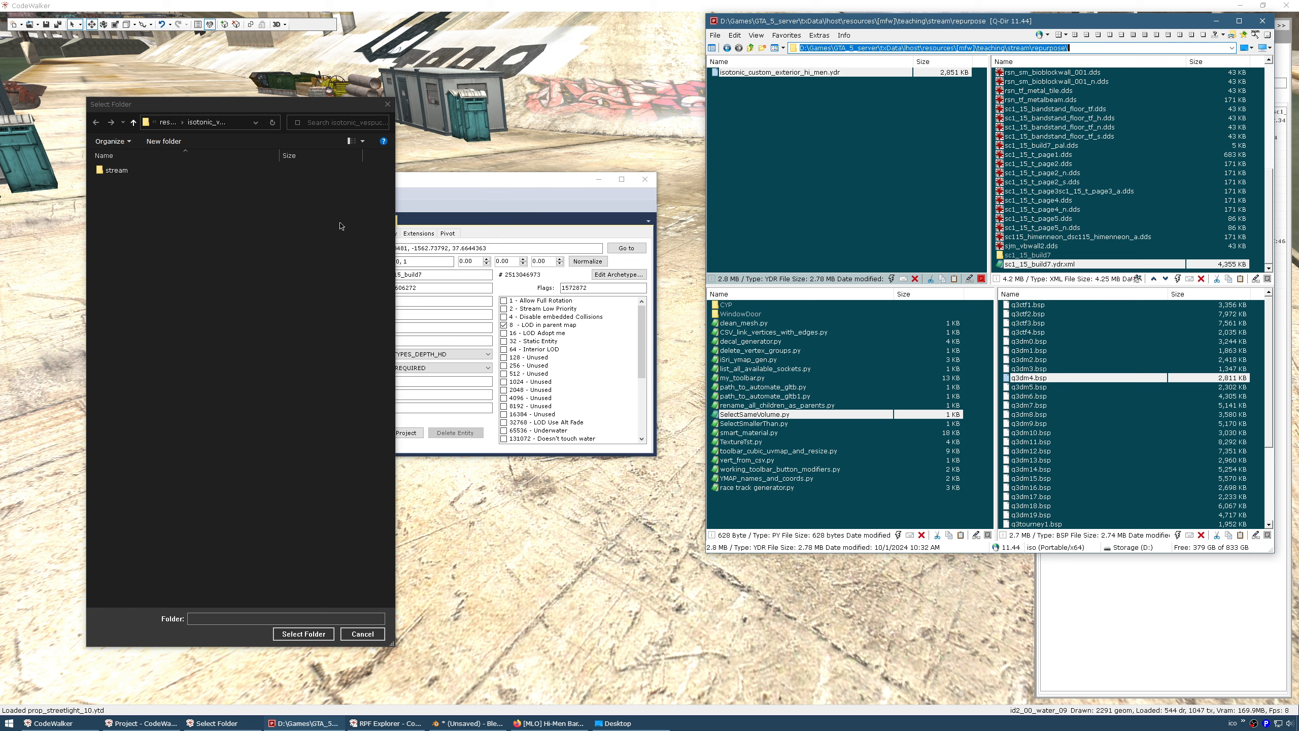
pyautogui.click(224, 121)
pyautogui.click(232, 120)
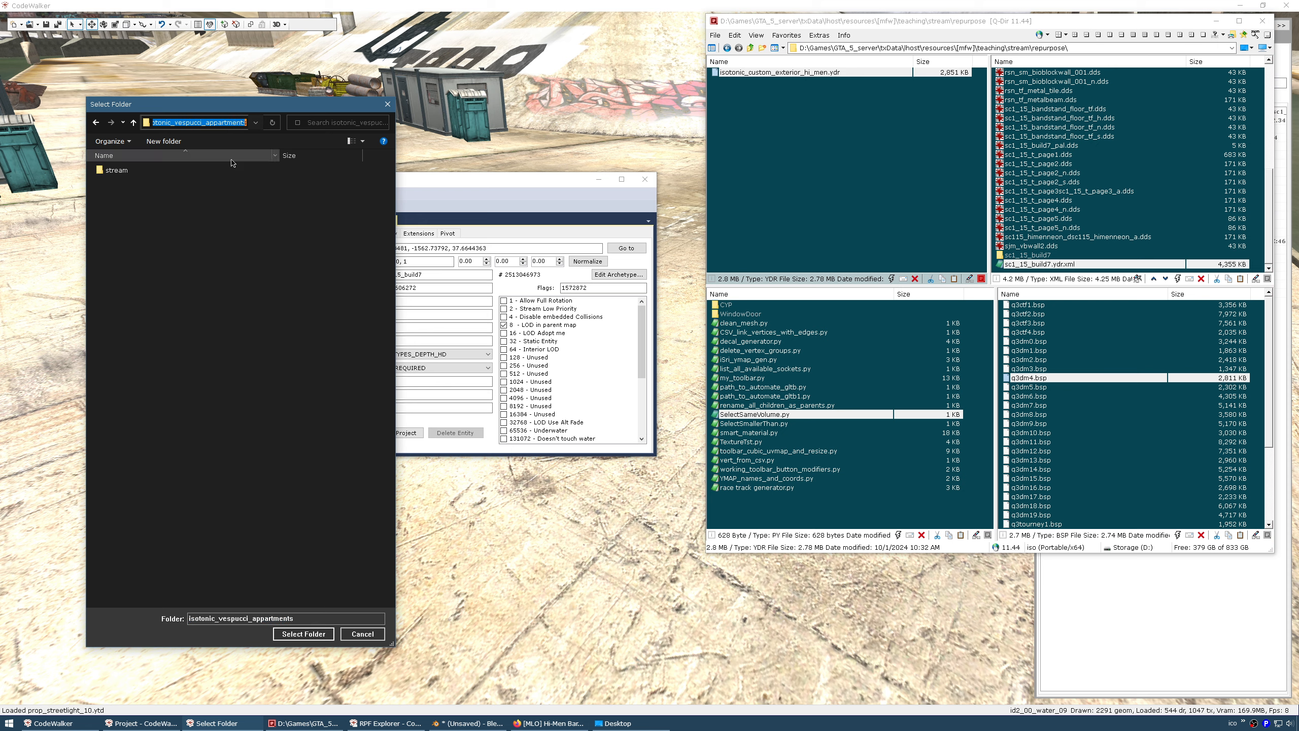
pyautogui.hotkey('ctrl', 'v')
pyautogui.press('Return')
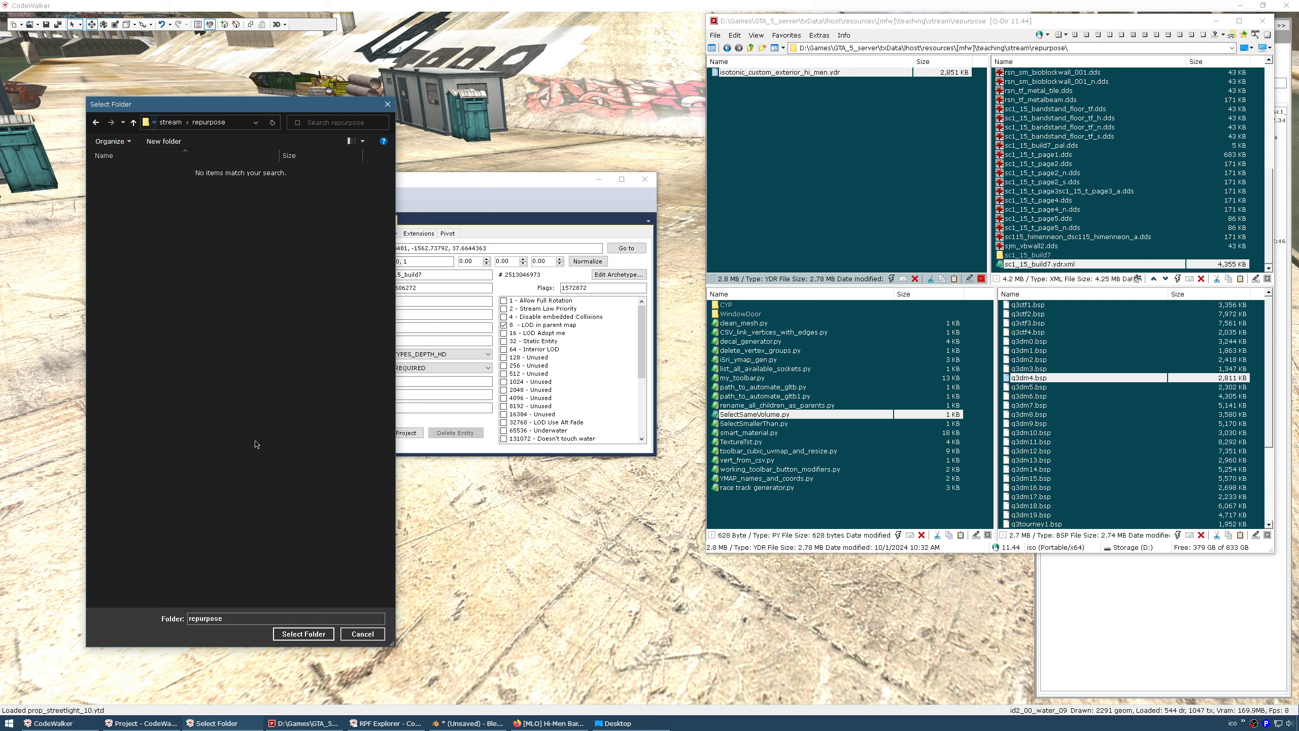
pyautogui.click(289, 631)
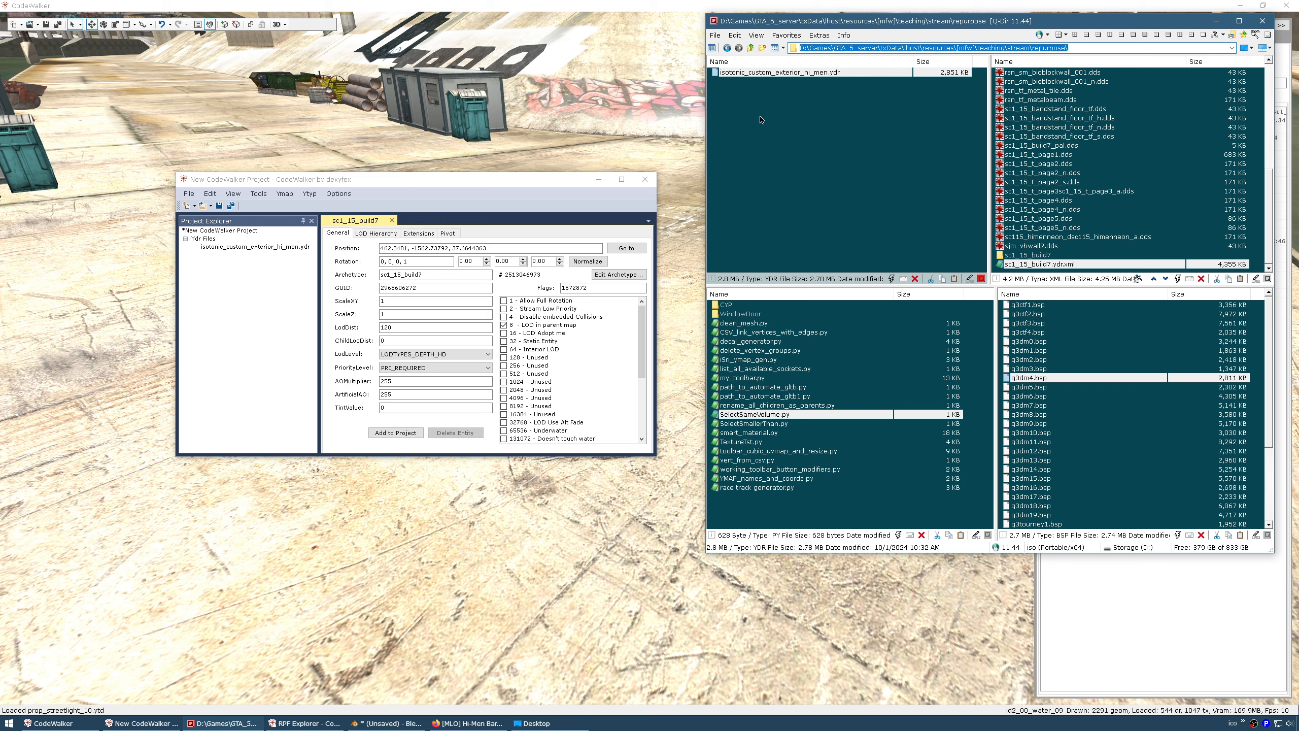
pyautogui.click(279, 313)
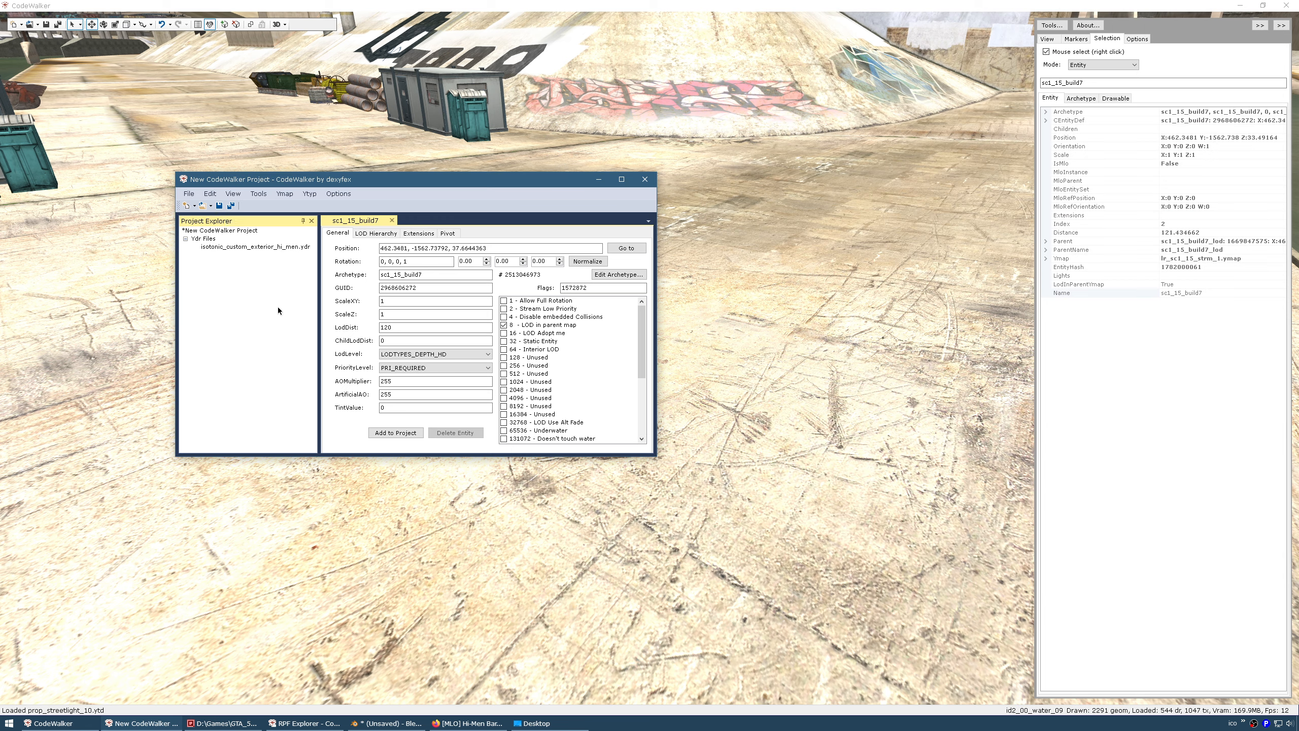
# Add a new ymap and save map1.ymap as isotonic_custom_exterior_hi_men.ymap, using the ydr's name
pyautogui.click(194, 205)
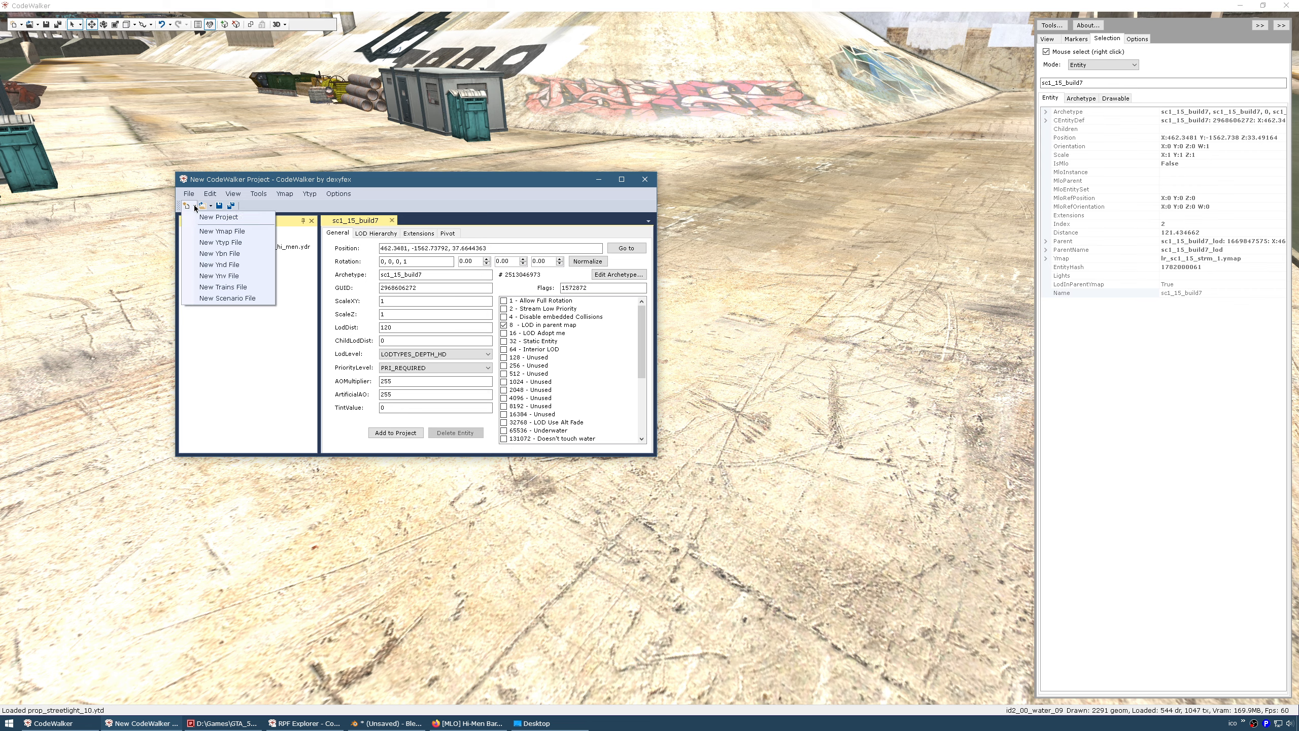
pyautogui.click(196, 234)
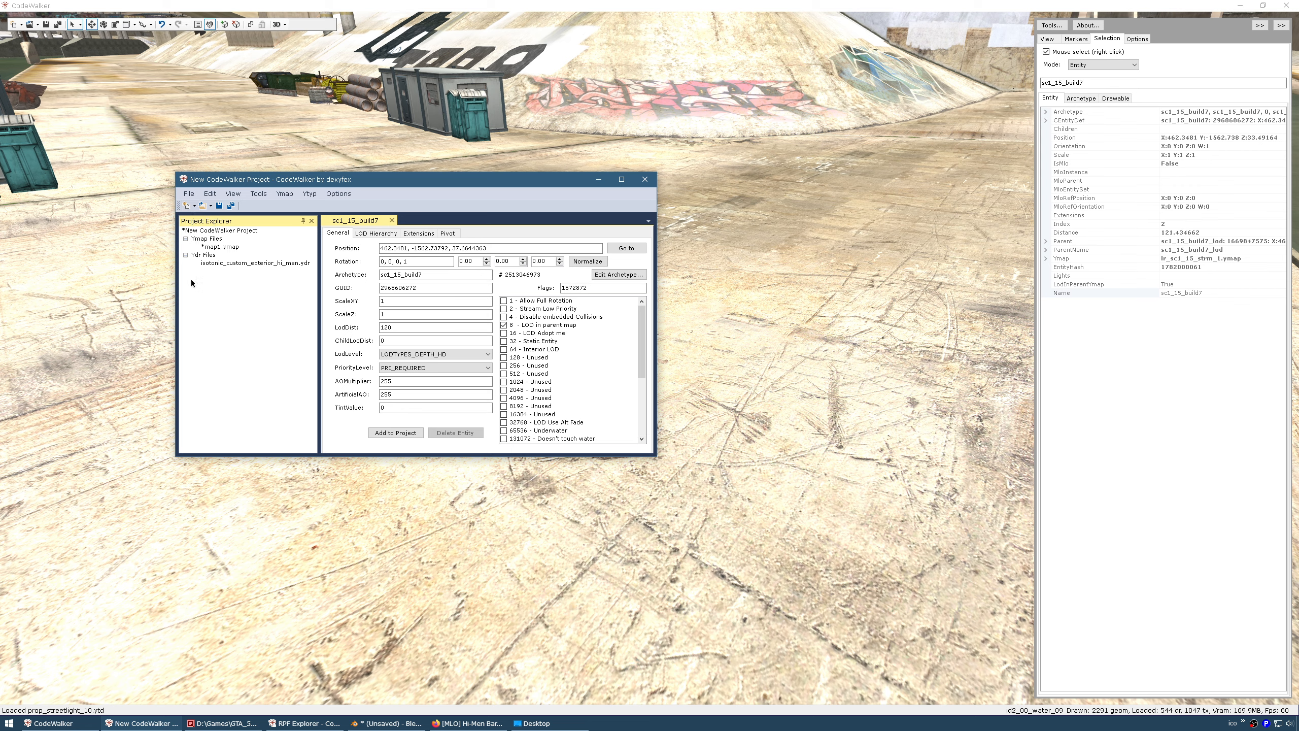
pyautogui.click(203, 727)
pyautogui.click(792, 73)
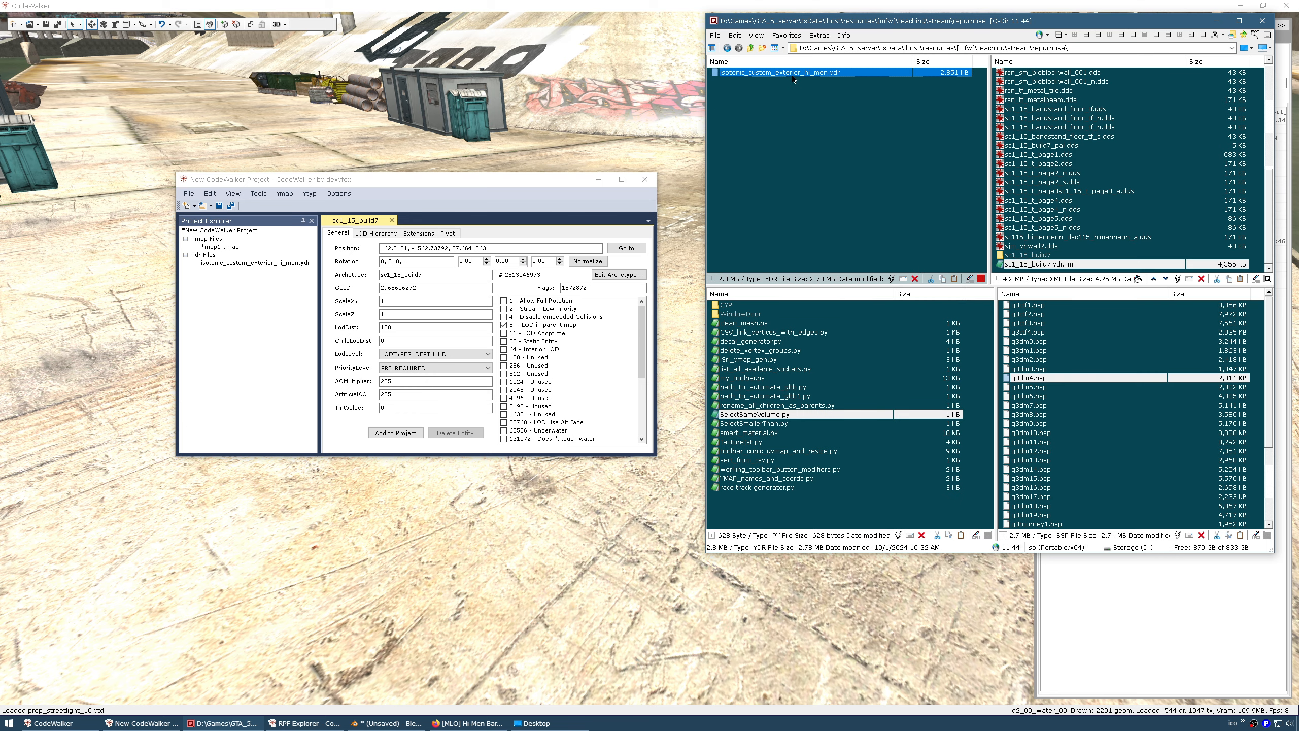
pyautogui.press('F2')
pyautogui.hotkey('ctrl', 'c')
pyautogui.click(224, 247)
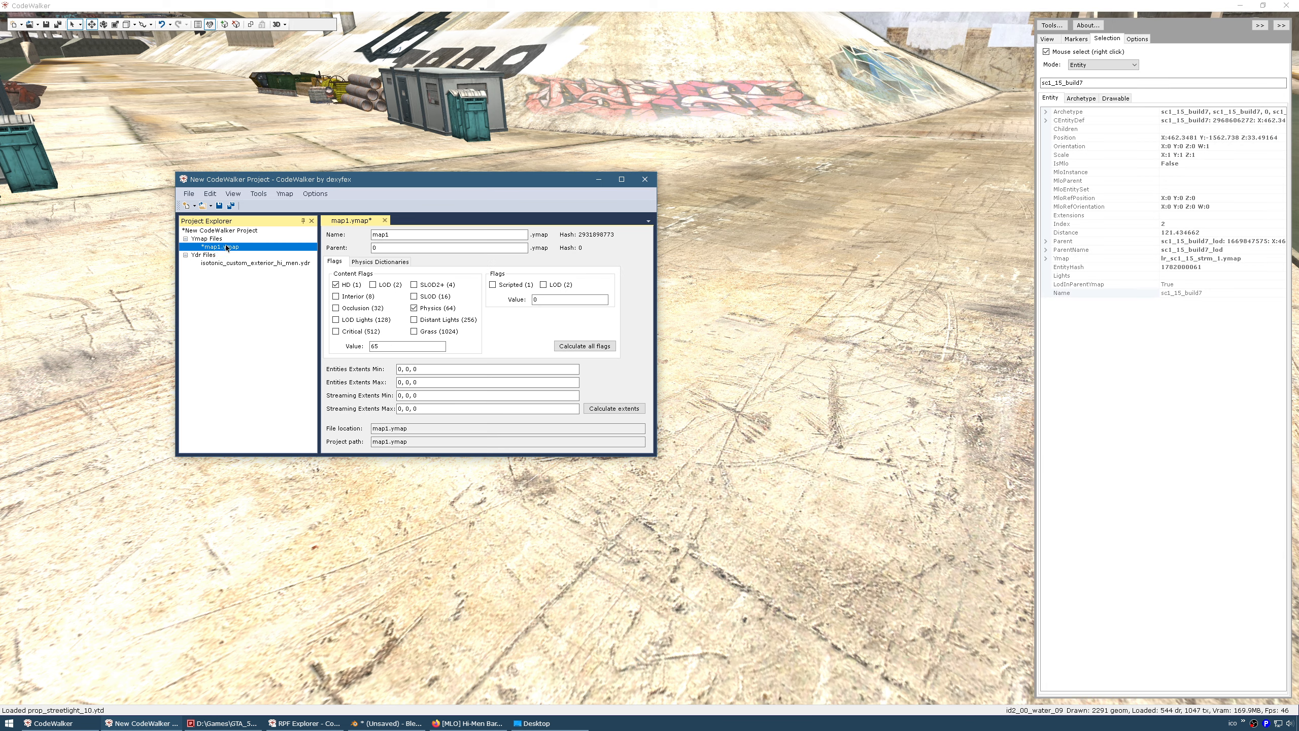
pyautogui.click(219, 205)
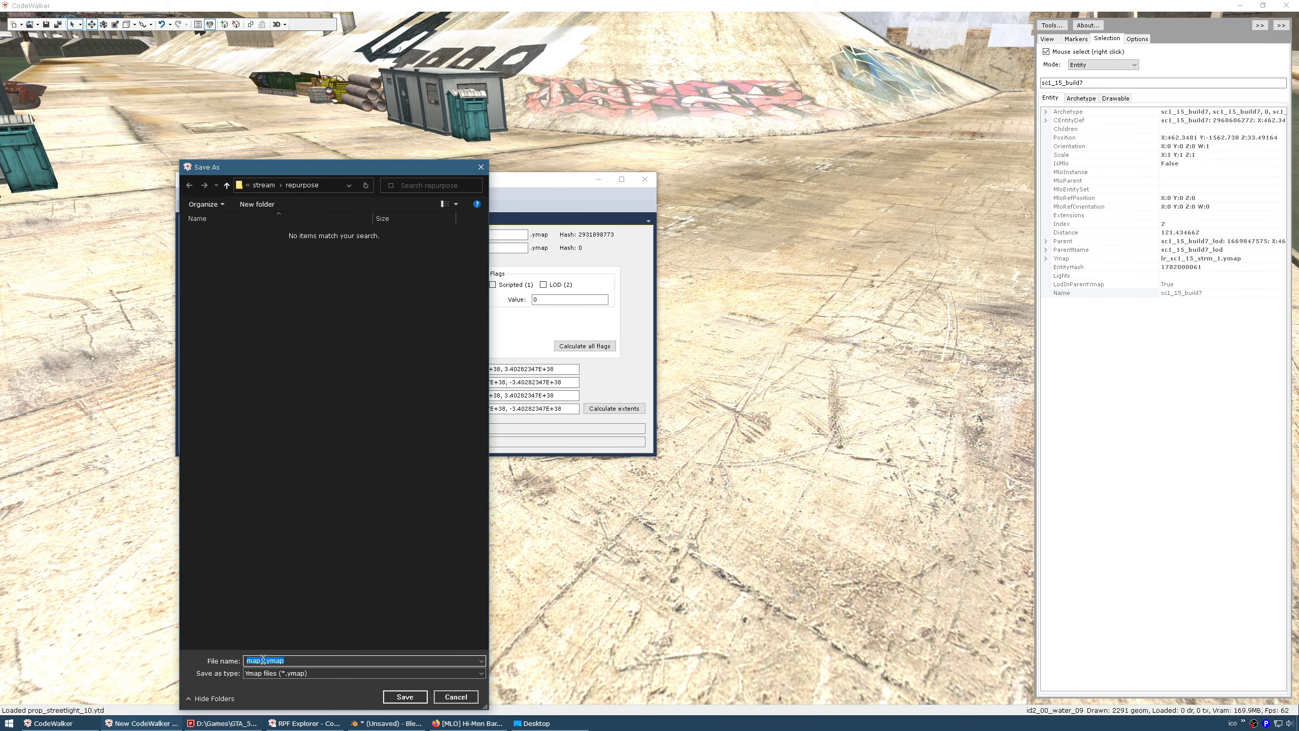
pyautogui.hotkey('ctrl', 'v')
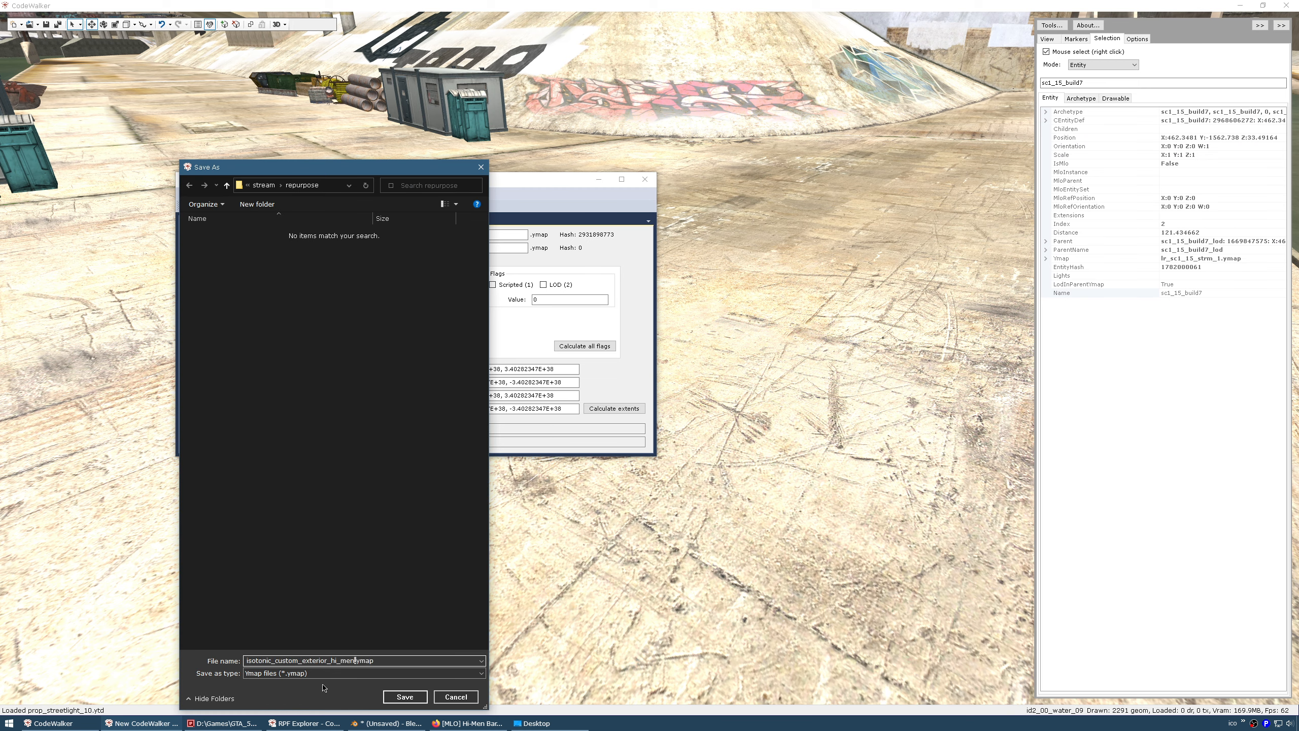
pyautogui.click(398, 694)
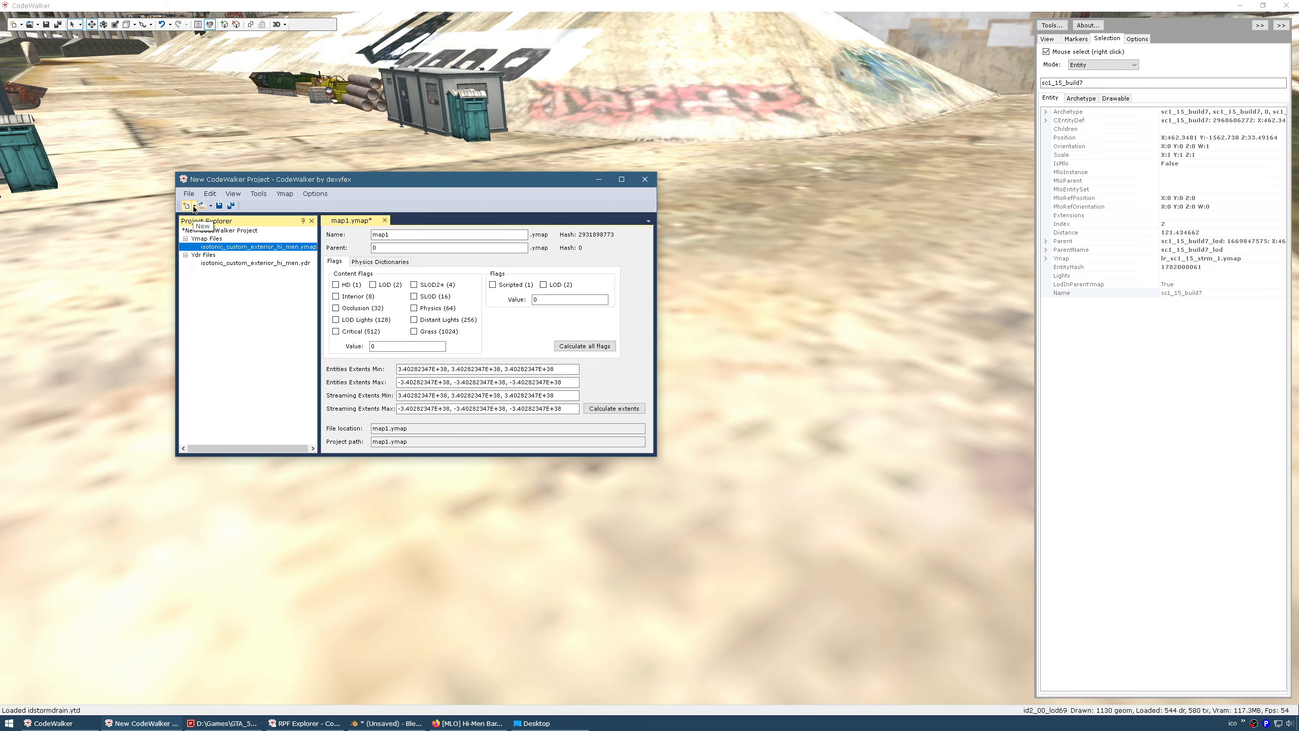
# Add a new ytyp and save types1.ytyp as isotonic_custom_exterior_hi_men.ytyp
pyautogui.click(195, 205)
pyautogui.click(212, 242)
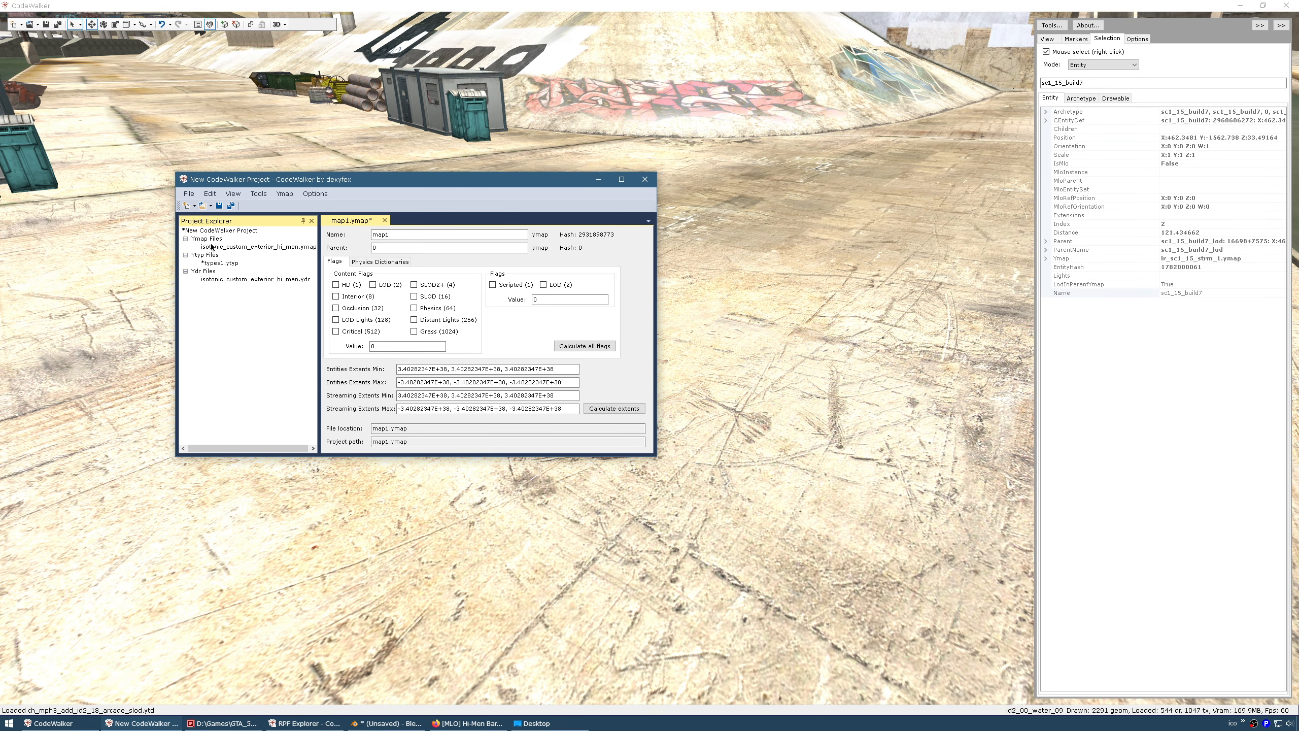
pyautogui.click(220, 263)
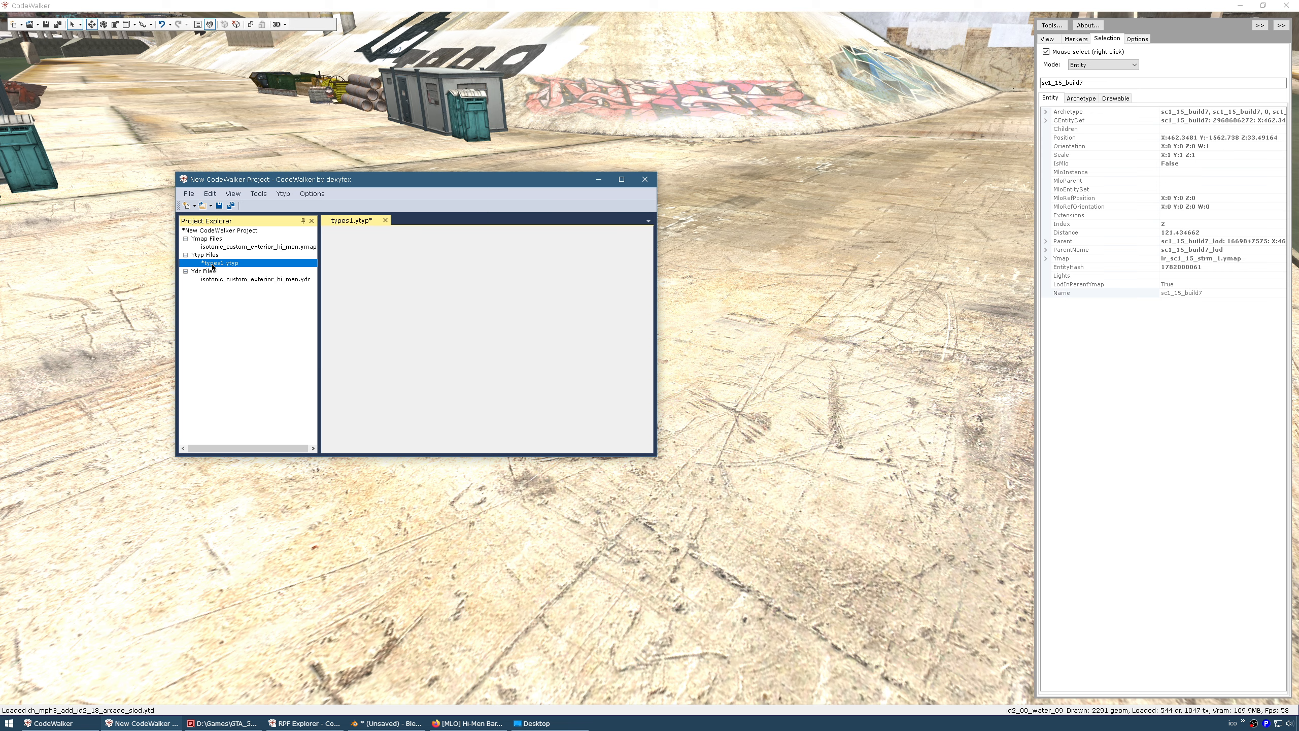
pyautogui.click(219, 205)
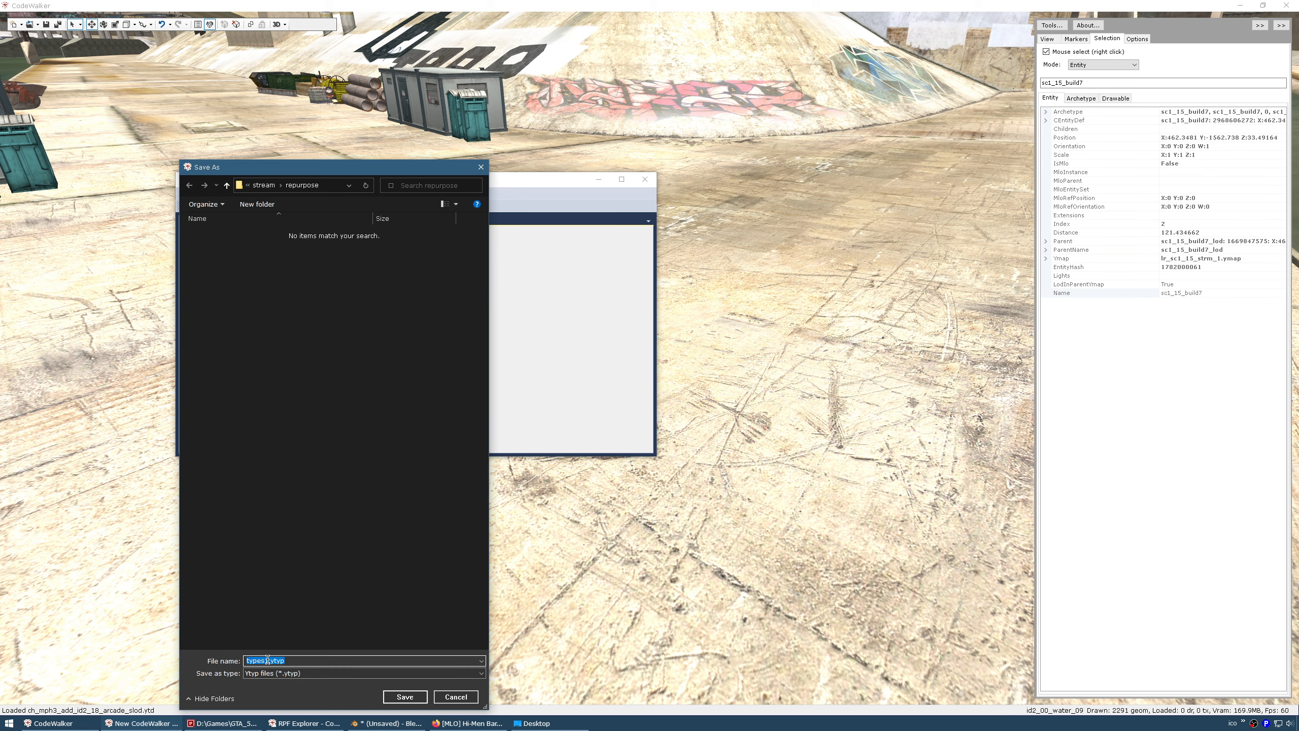
pyautogui.keyDown('shift'); pyautogui.click(267, 660); pyautogui.keyUp('shift')
pyautogui.hotkey('ctrl', 'v')
pyautogui.click(404, 696)
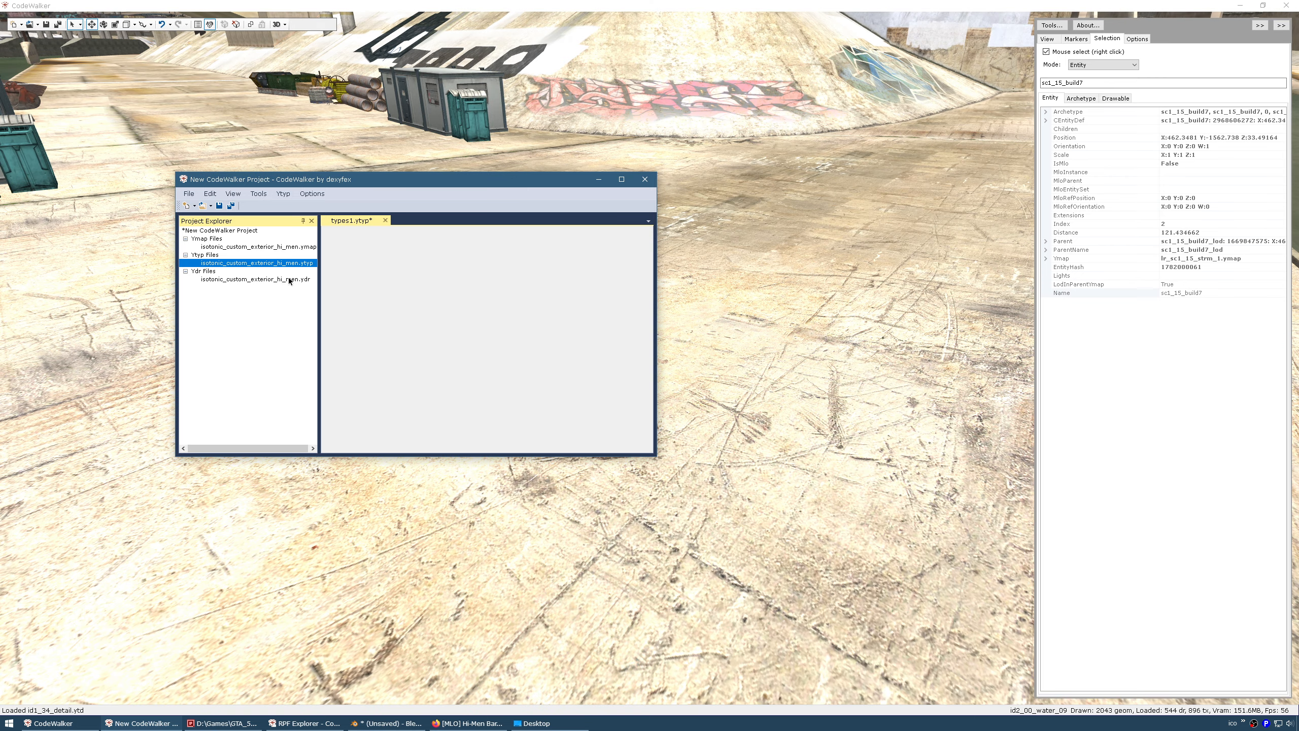
pyautogui.moveTo(320, 300); pyautogui.dragTo(349, 298)
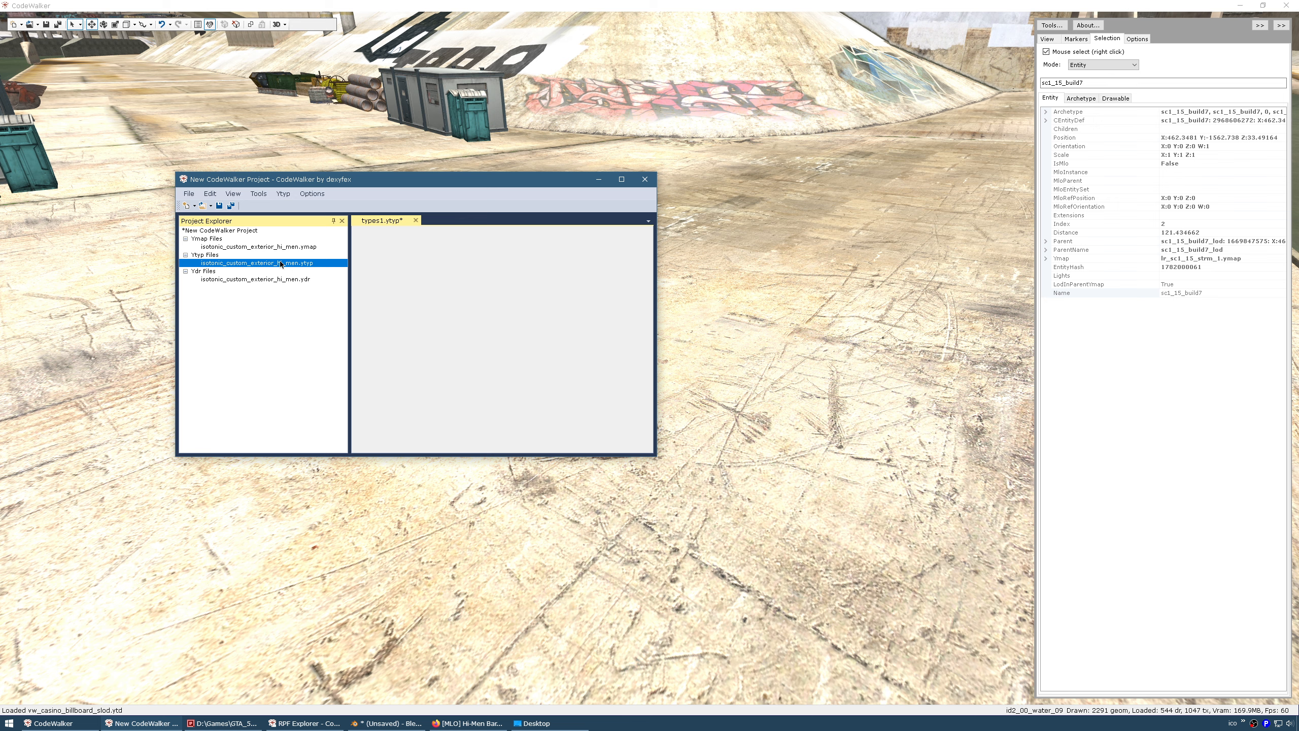
# Close the project without saving and reopen the repurpose folder as a project
pyautogui.click(650, 184)
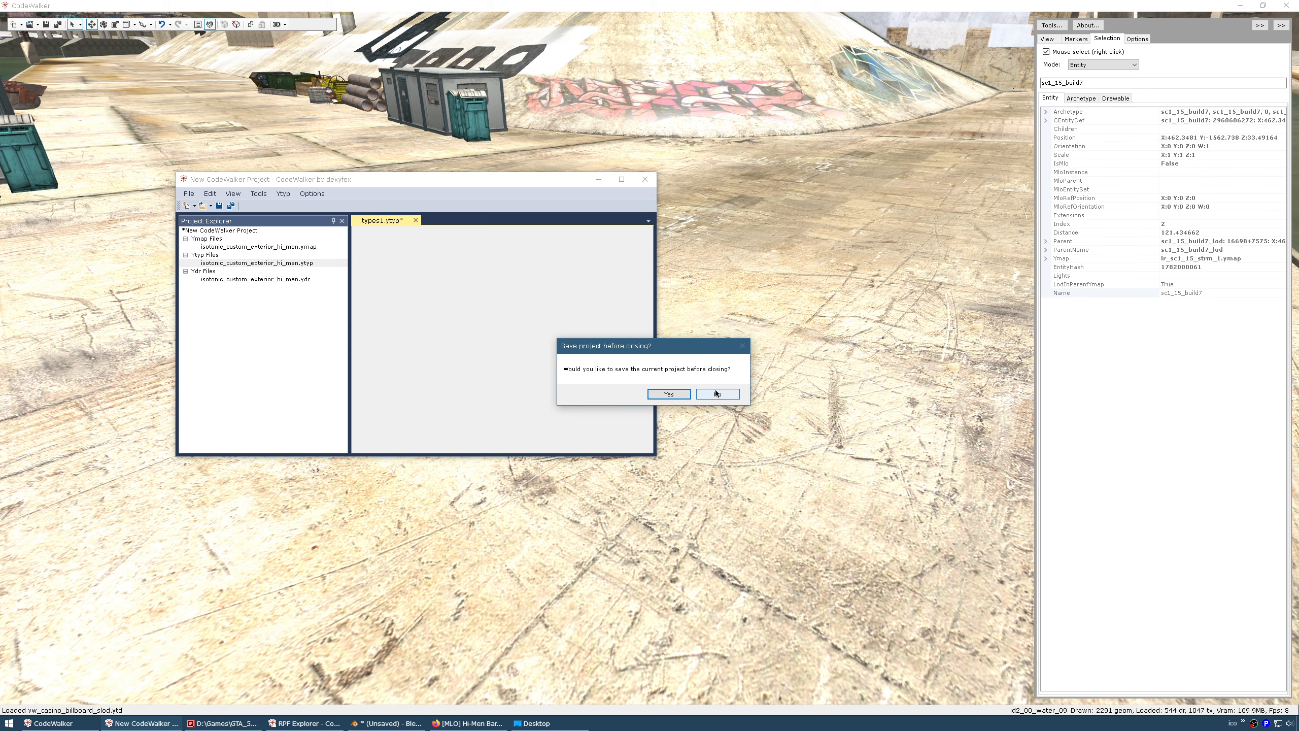
pyautogui.click(719, 394)
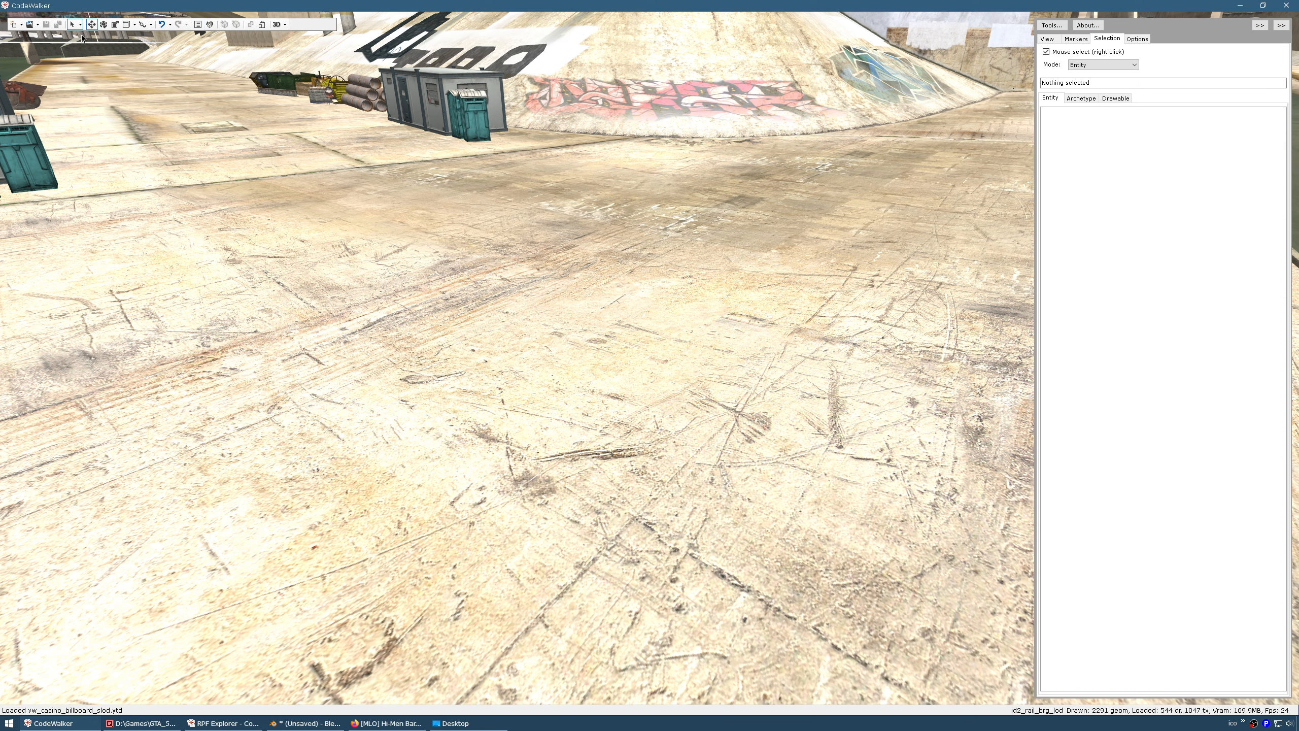
pyautogui.click(38, 24)
pyautogui.click(61, 58)
pyautogui.click(374, 697)
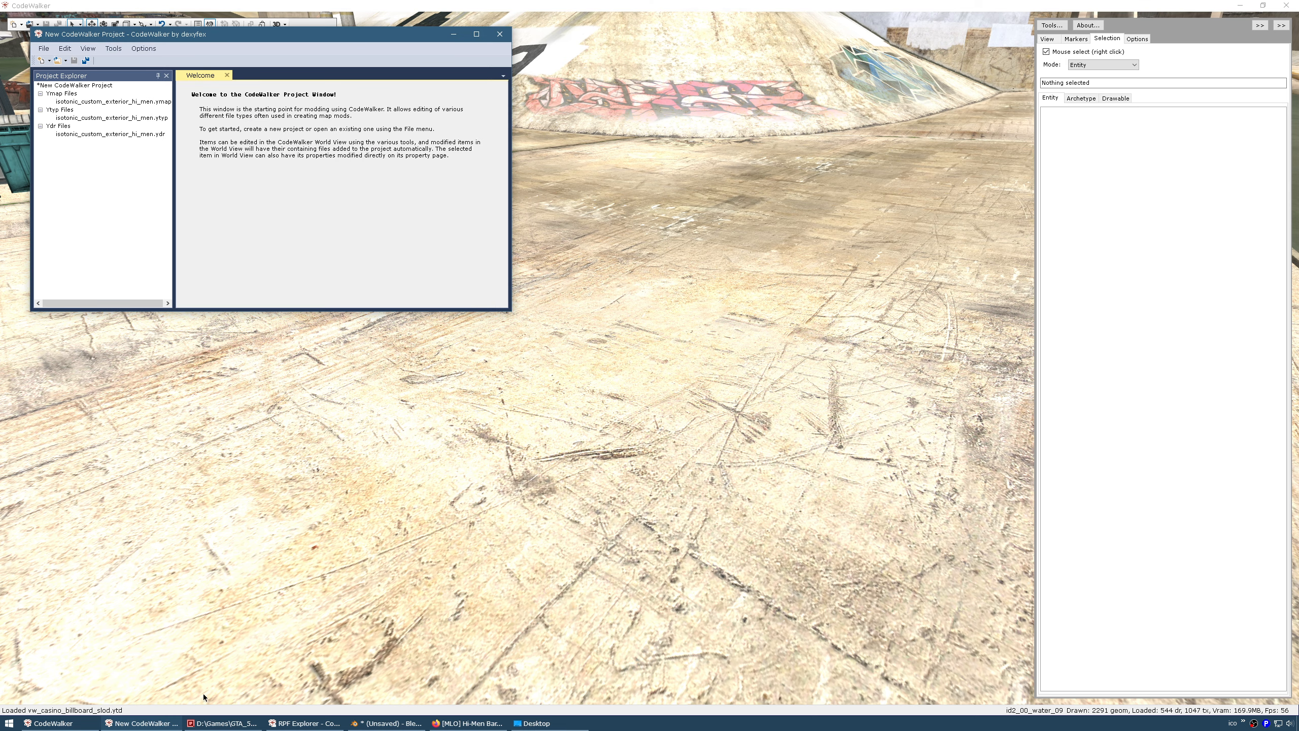
# Select all three Hi-Men files in Q-Dir and return to the project window
pyautogui.click(214, 723)
pyautogui.moveTo(763, 147); pyautogui.dragTo(843, 80)
pyautogui.click(785, 155)
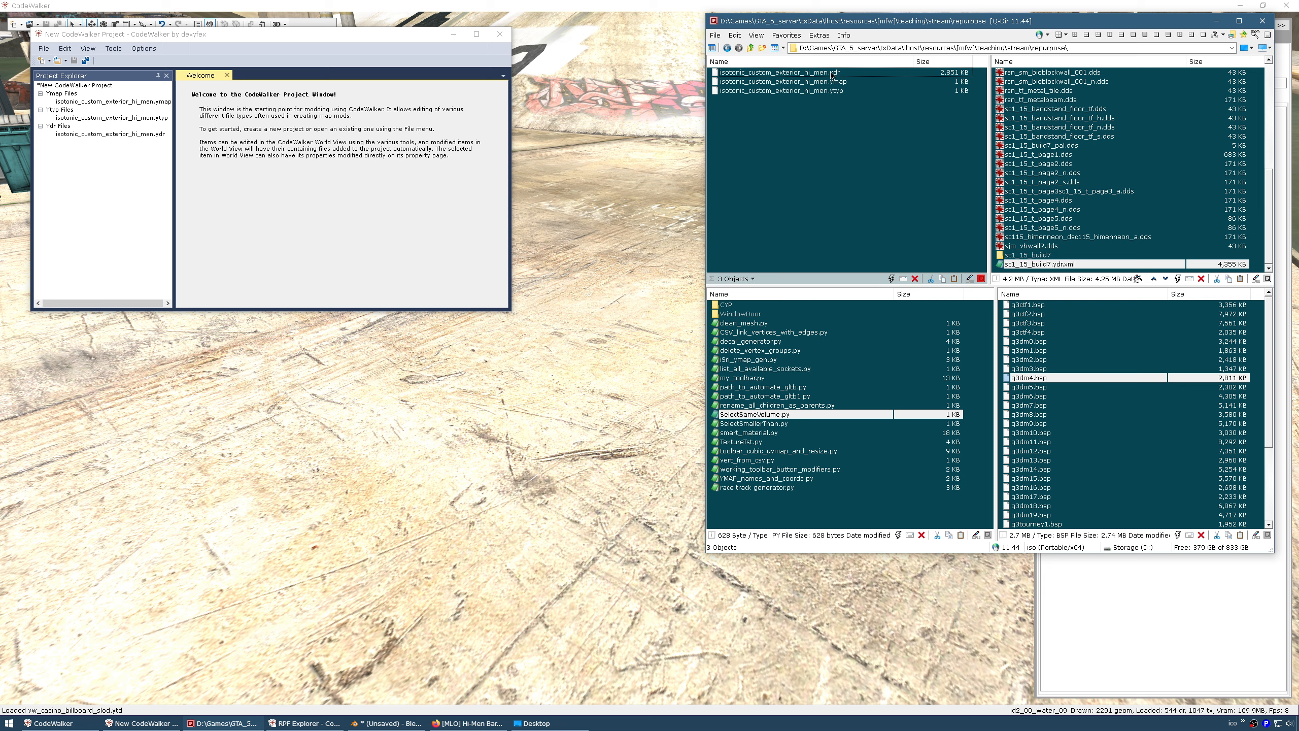
pyautogui.hotkey('ctrl', 'a')
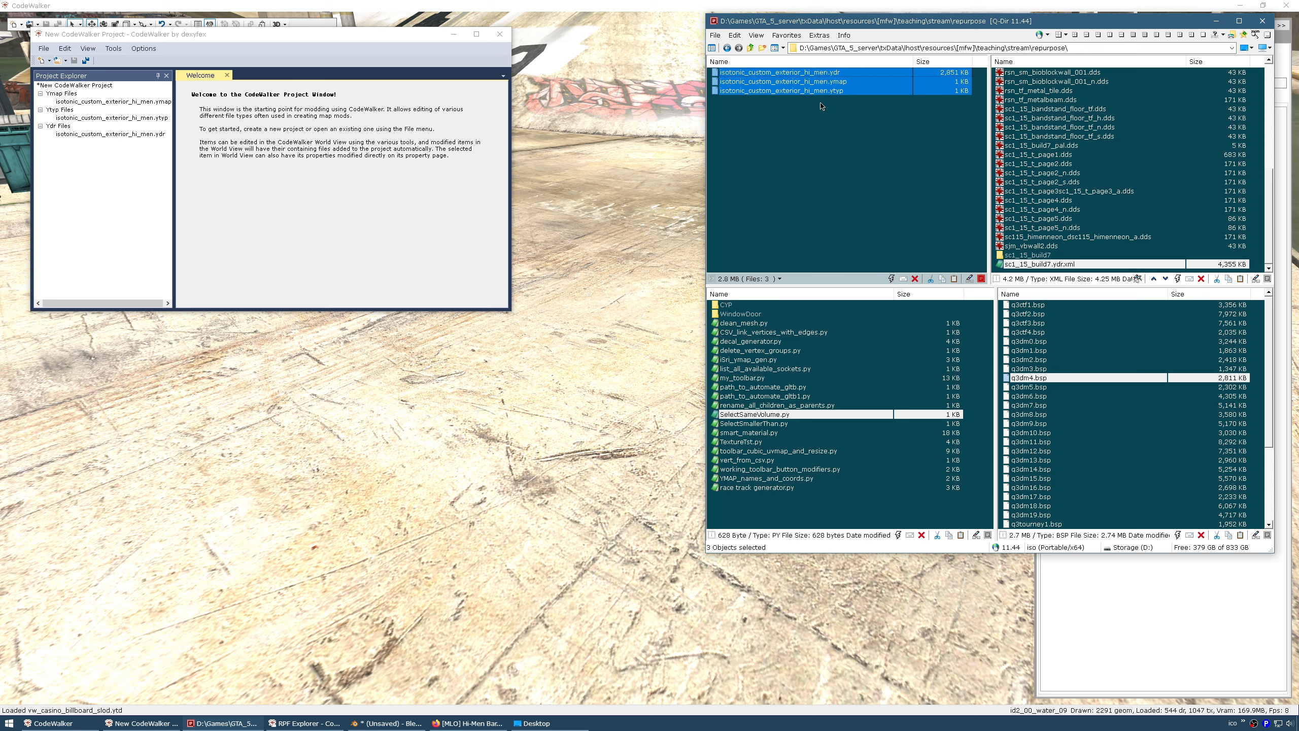
pyautogui.click(175, 214)
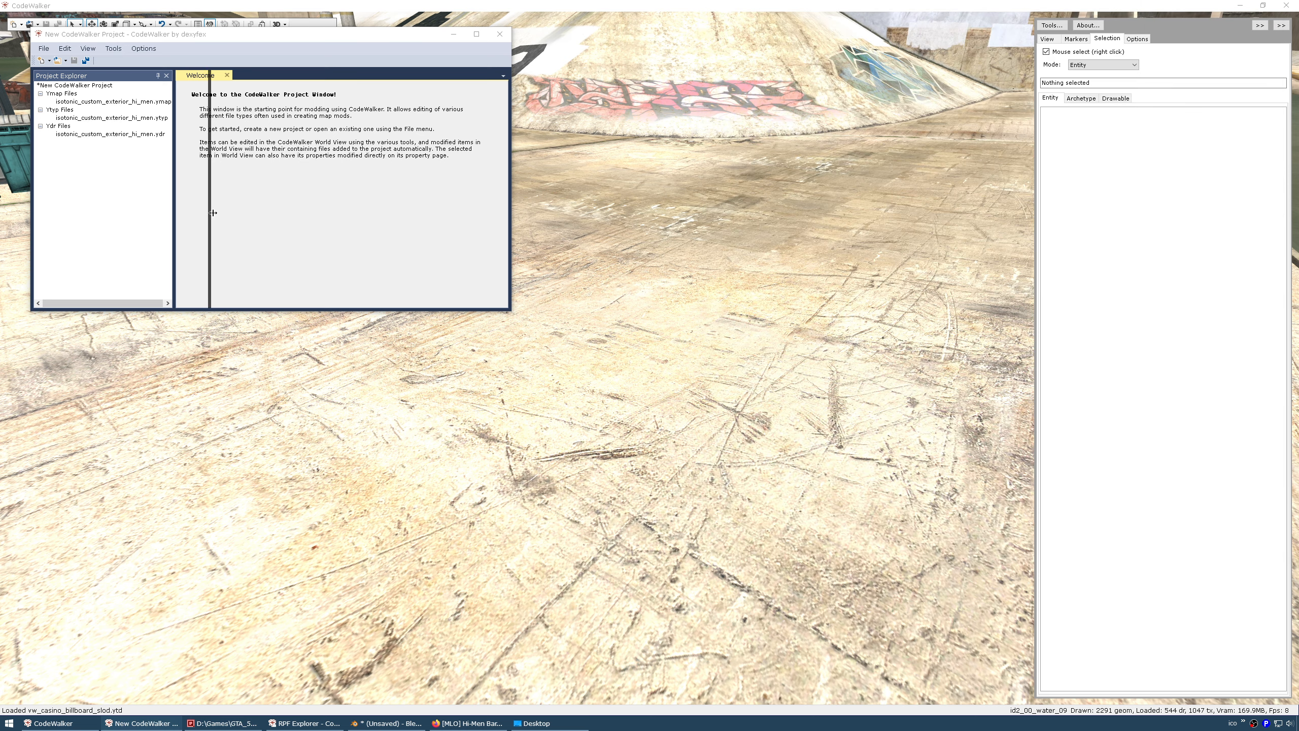
# Create an archetype from isotonic_custom_exterior_hi_men.ydr in the ytyp (LOD distance 60, flags 32)
pyautogui.moveTo(175, 215); pyautogui.dragTo(231, 214)
pyautogui.doubleClick(150, 118)
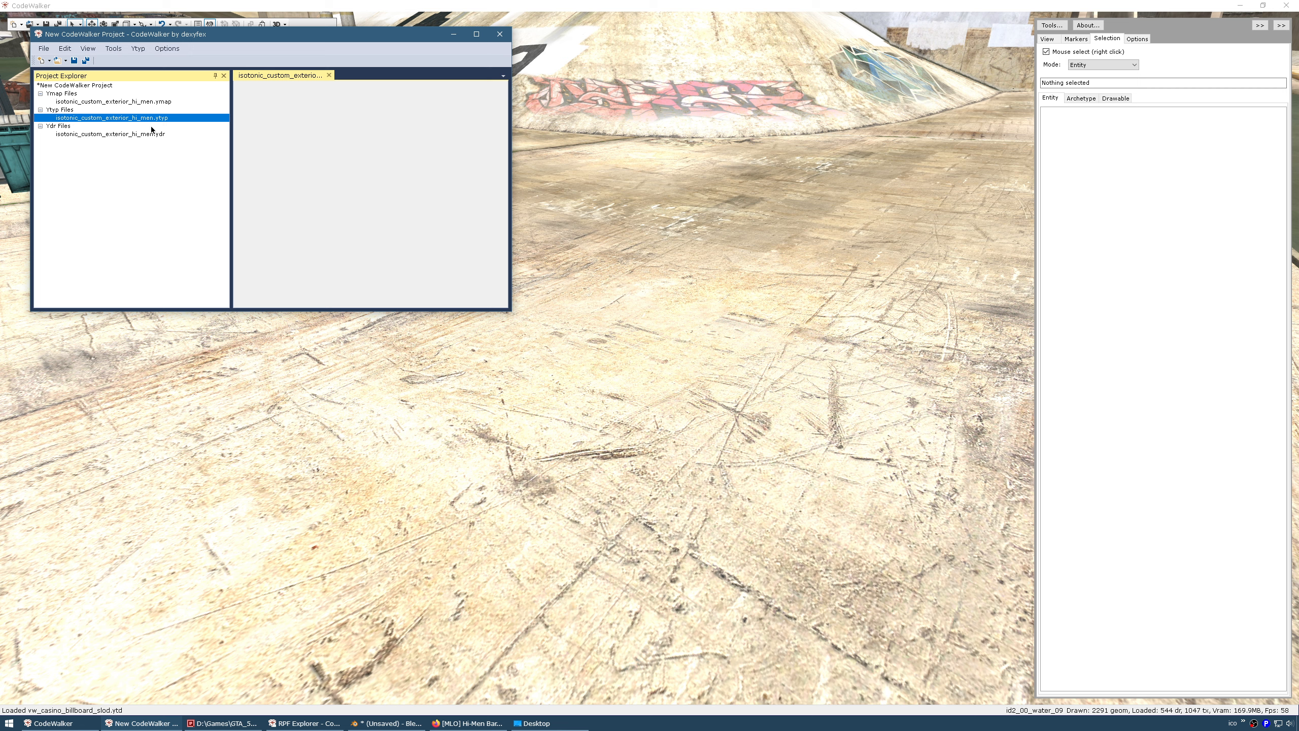
pyautogui.click(142, 49)
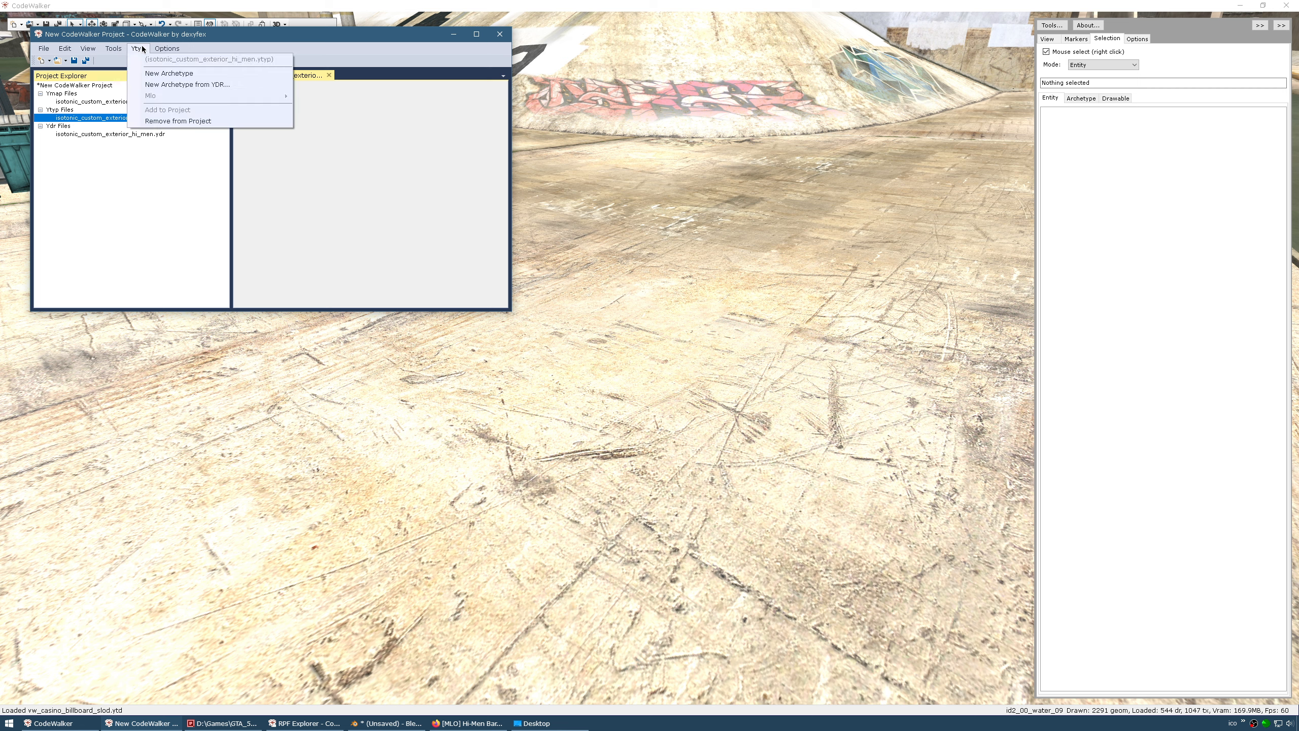
pyautogui.click(158, 85)
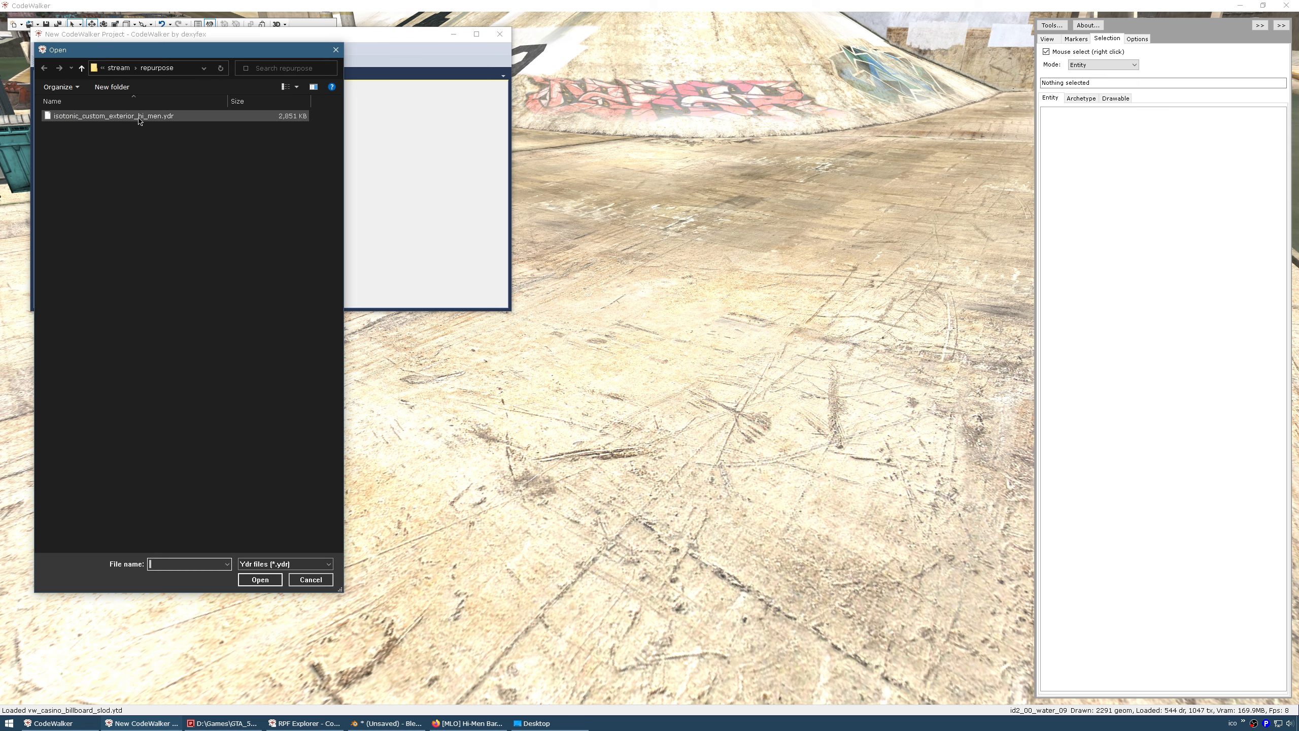
pyautogui.doubleClick(138, 118)
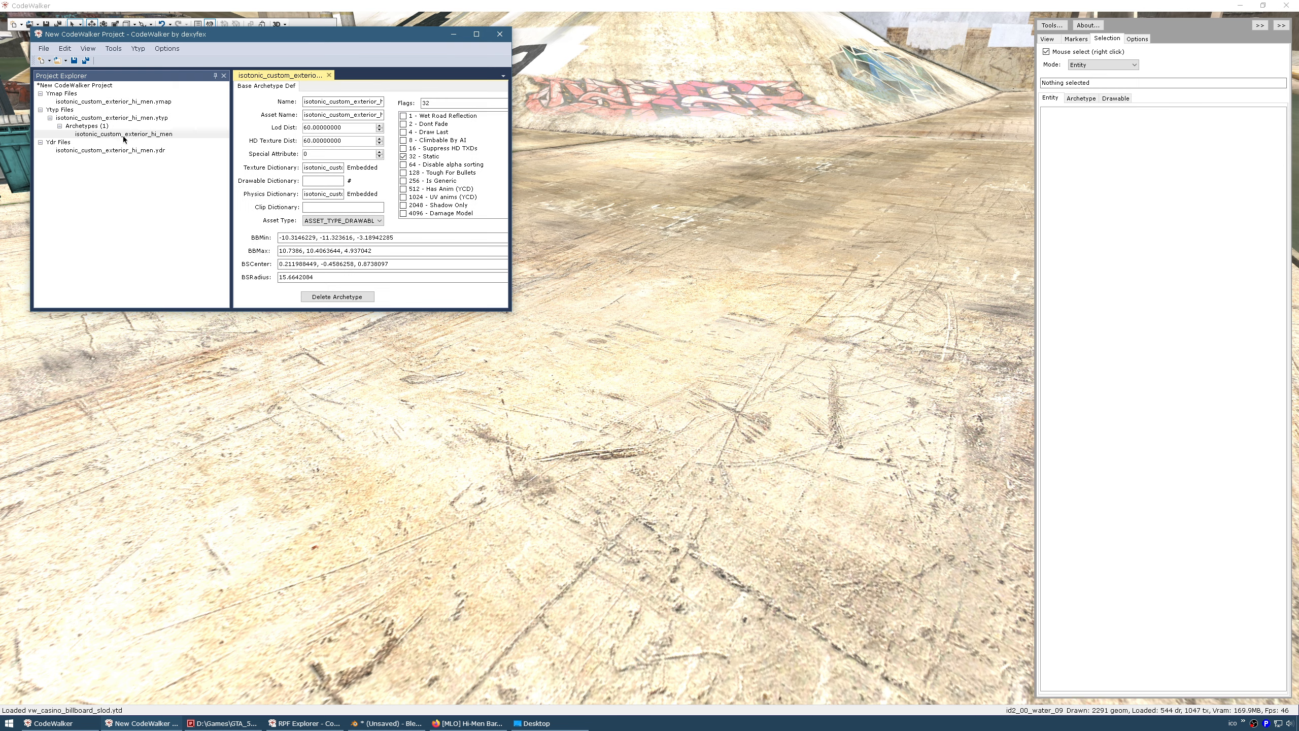
pyautogui.click(123, 135)
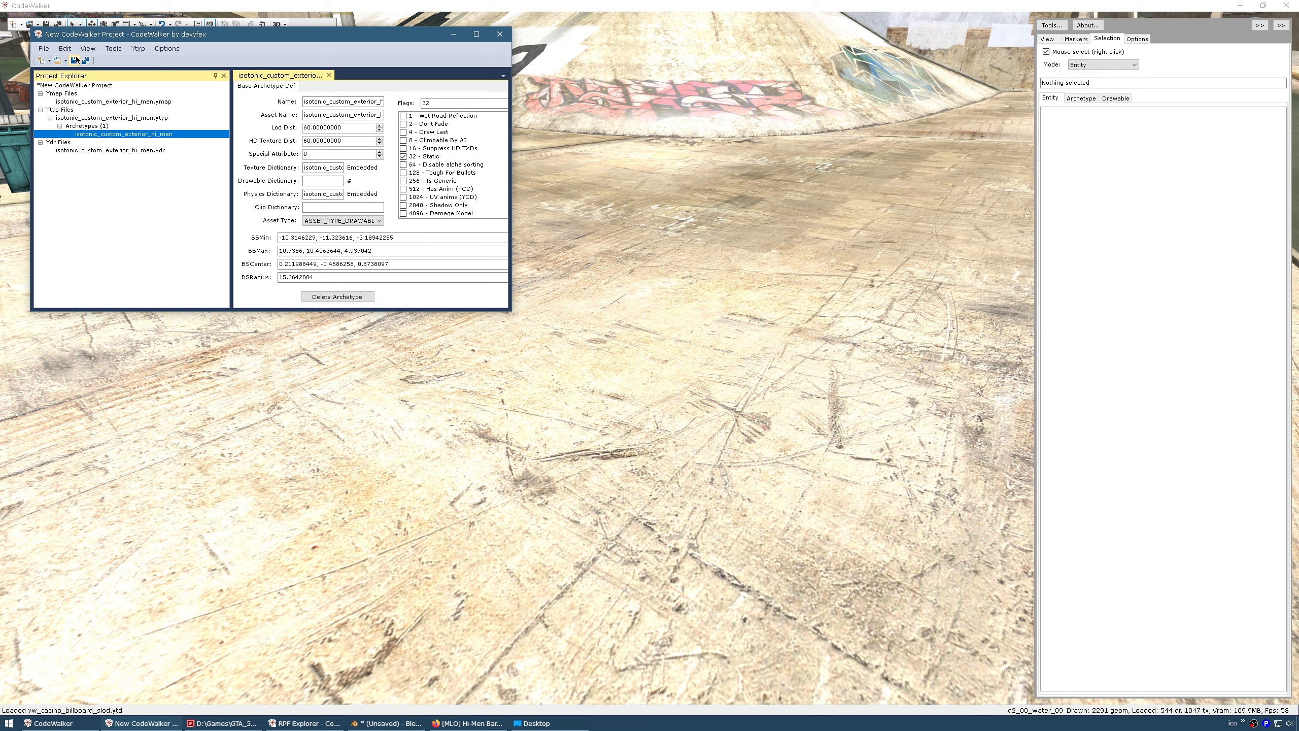
pyautogui.click(499, 36)
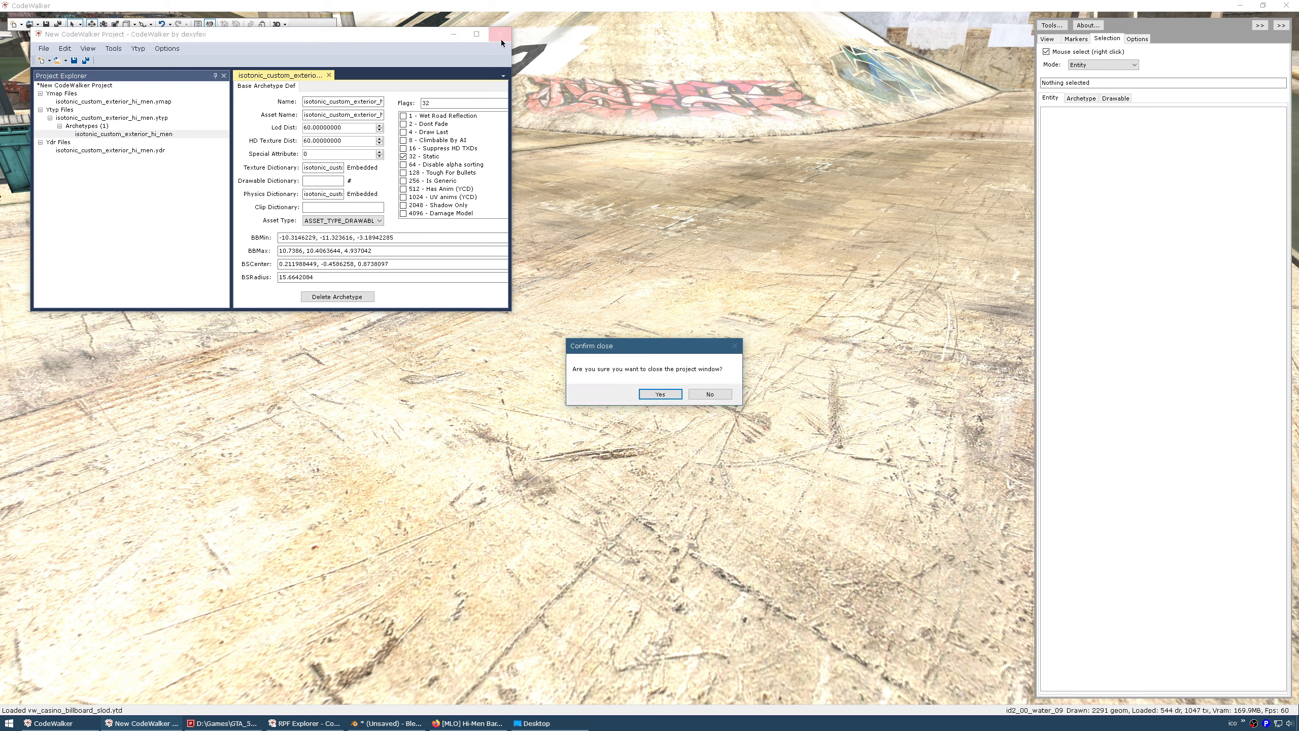
# Finish closing the project and reopen the repurpose folder as a project
pyautogui.click(660, 393)
pyautogui.click(717, 398)
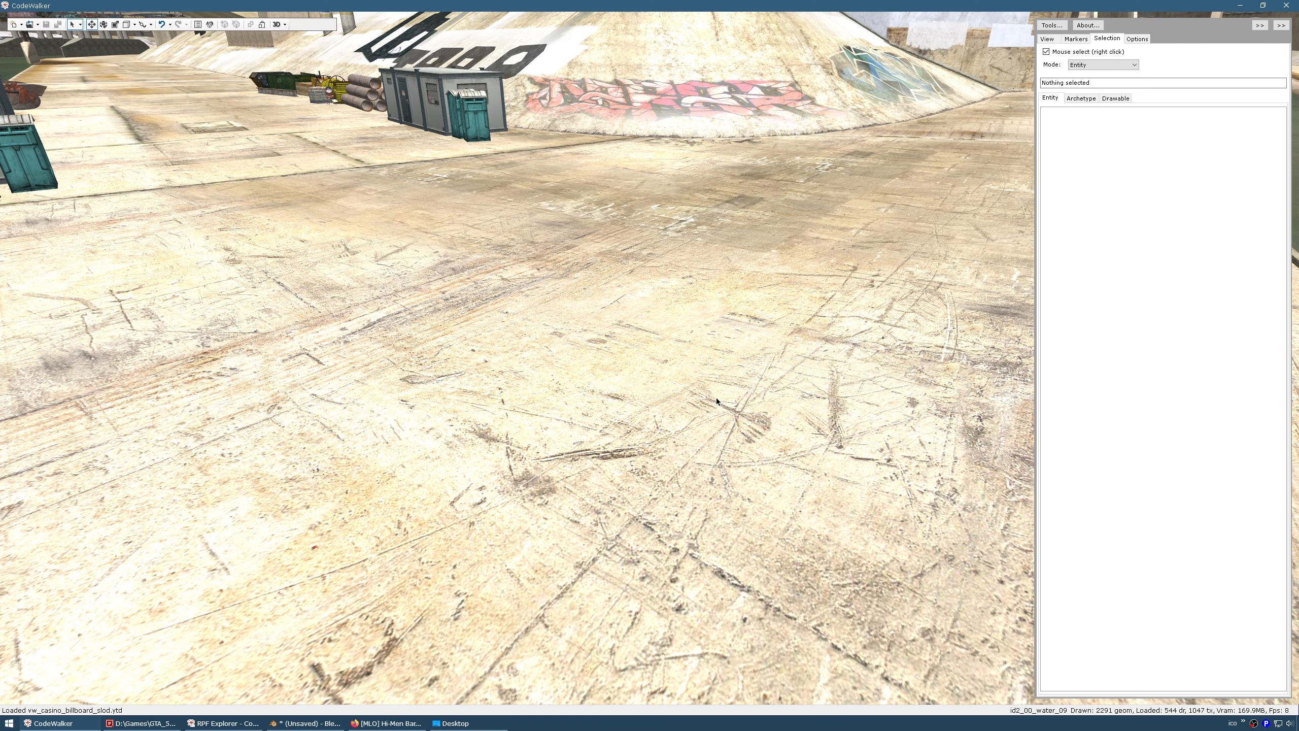
pyautogui.click(38, 24)
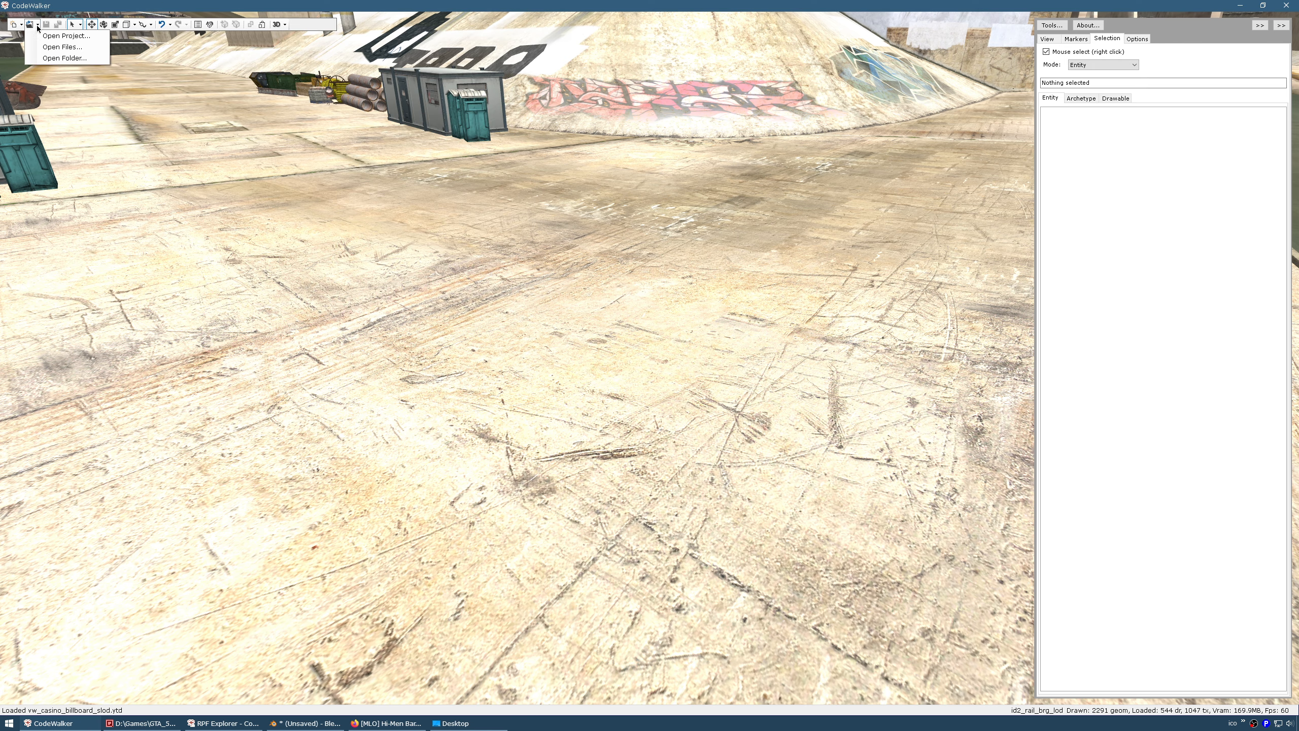
pyautogui.click(57, 59)
pyautogui.click(255, 579)
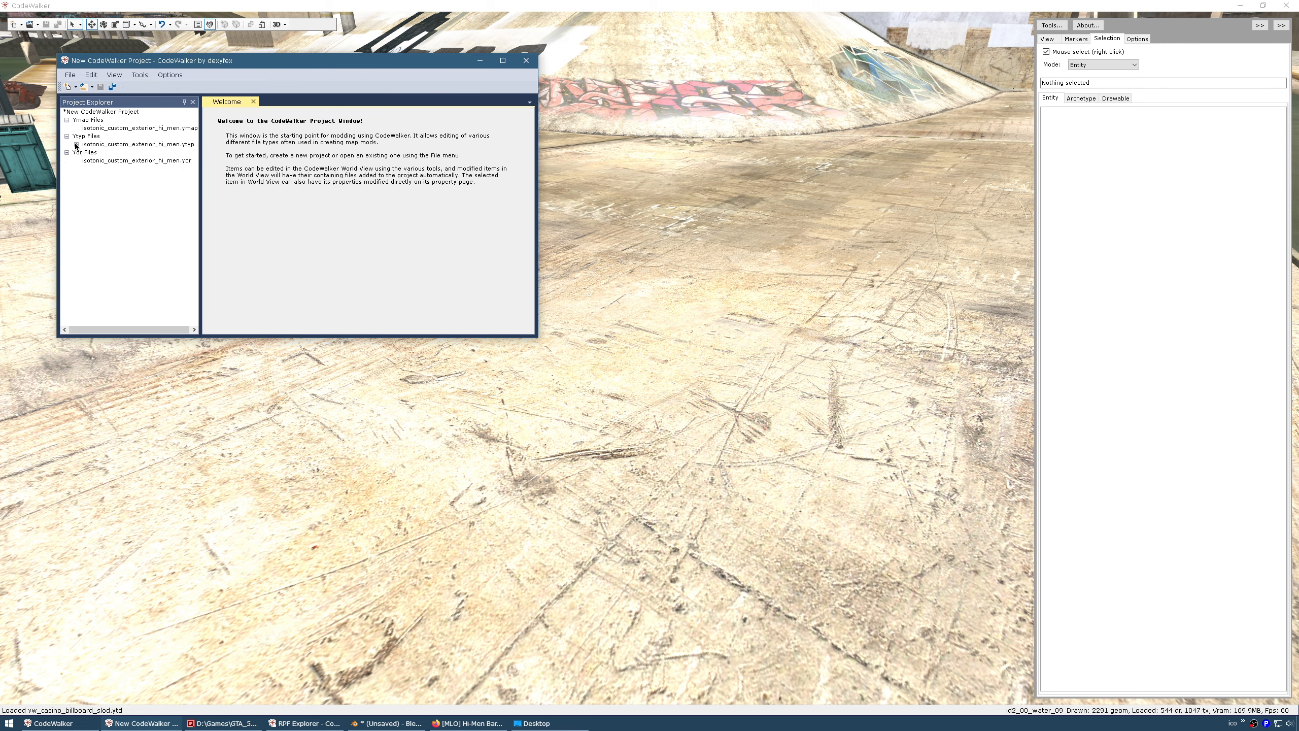
# Add a new ymap entity with archetype isotonic_custom_exterior_hi_men
pyautogui.click(76, 144)
pyautogui.click(86, 152)
pyautogui.click(128, 161)
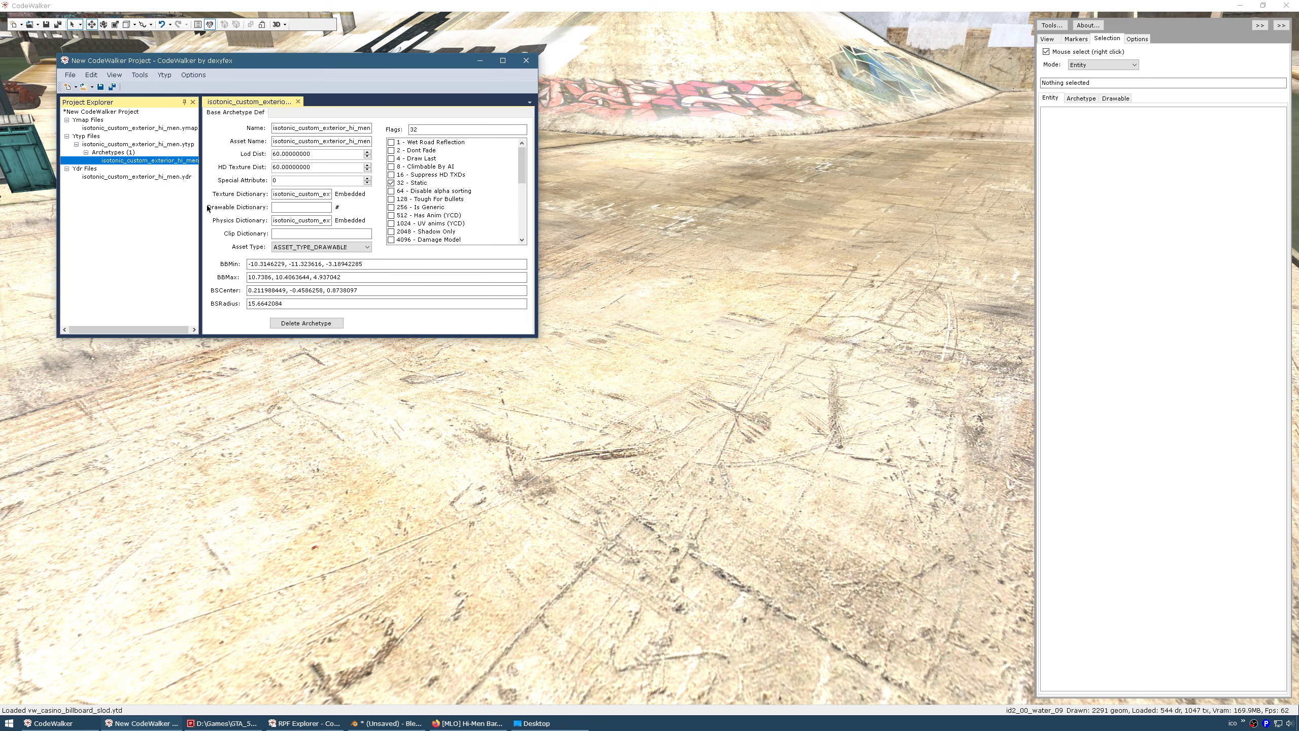
pyautogui.moveTo(200, 253); pyautogui.dragTo(266, 253)
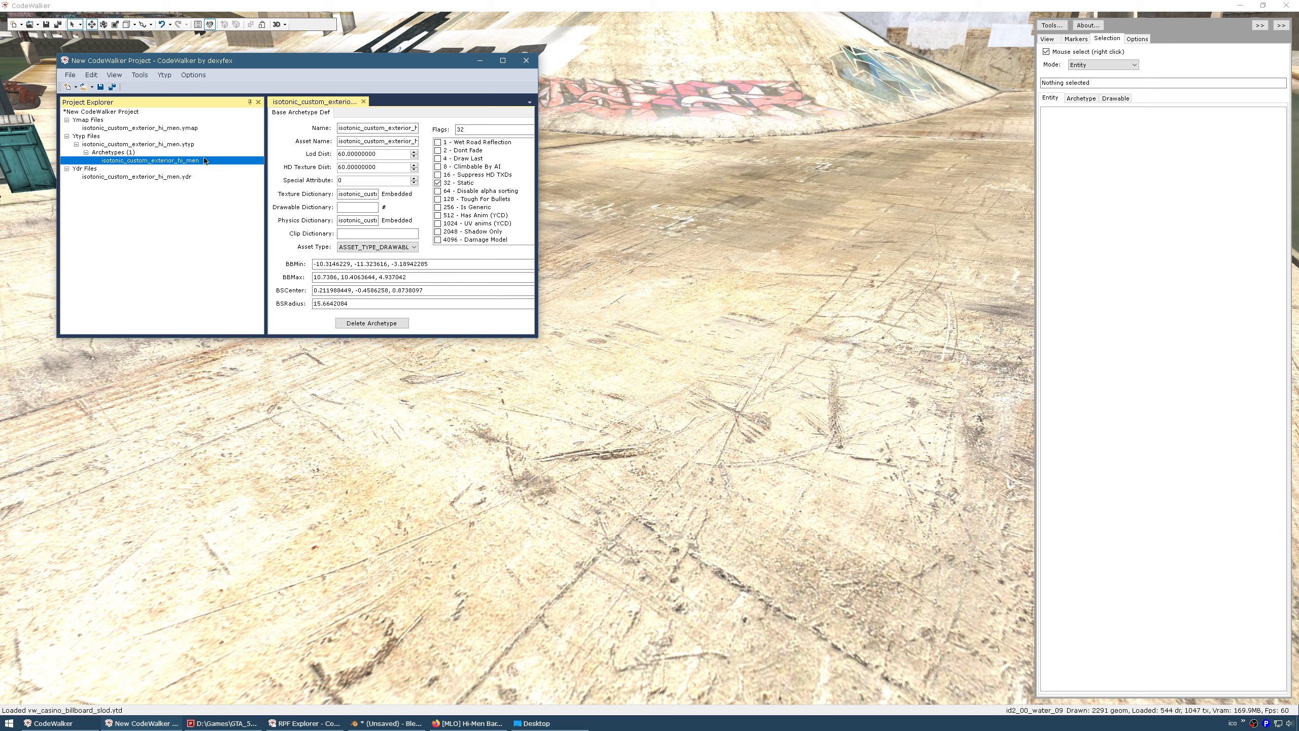
pyautogui.click(151, 129)
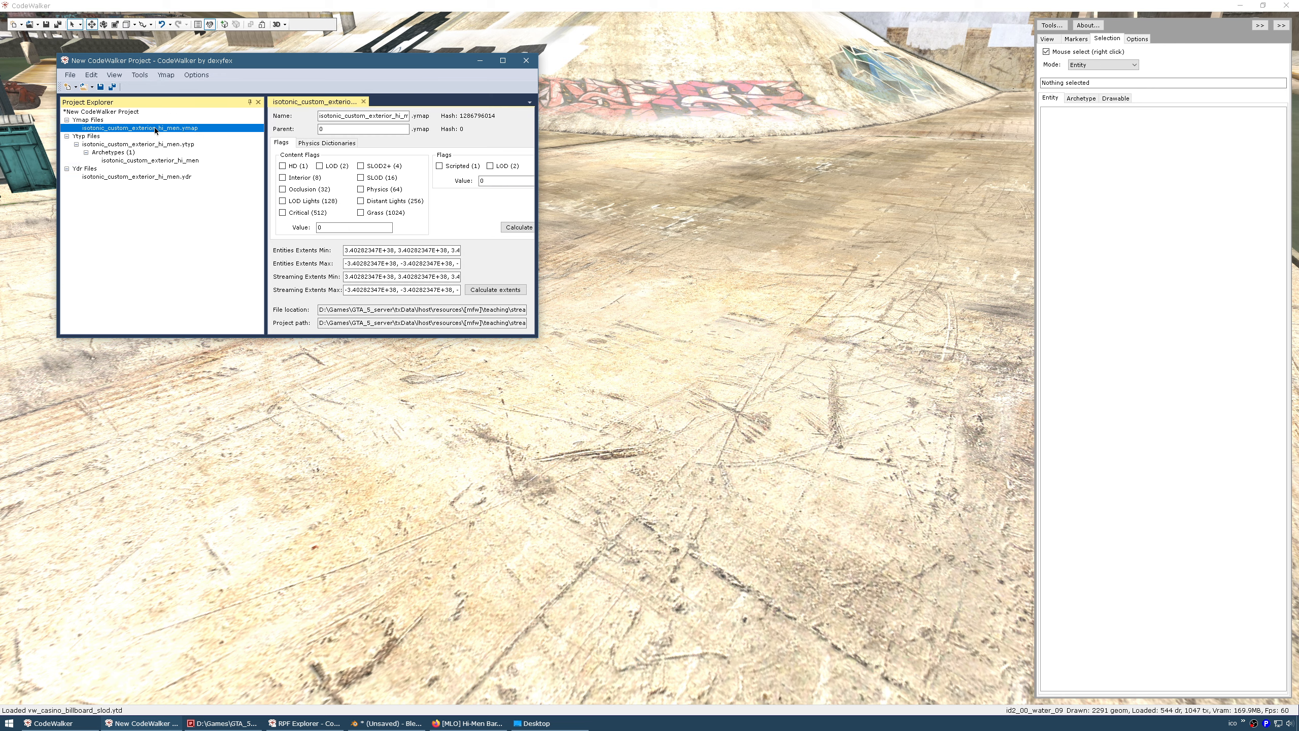
pyautogui.click(170, 76)
pyautogui.click(183, 97)
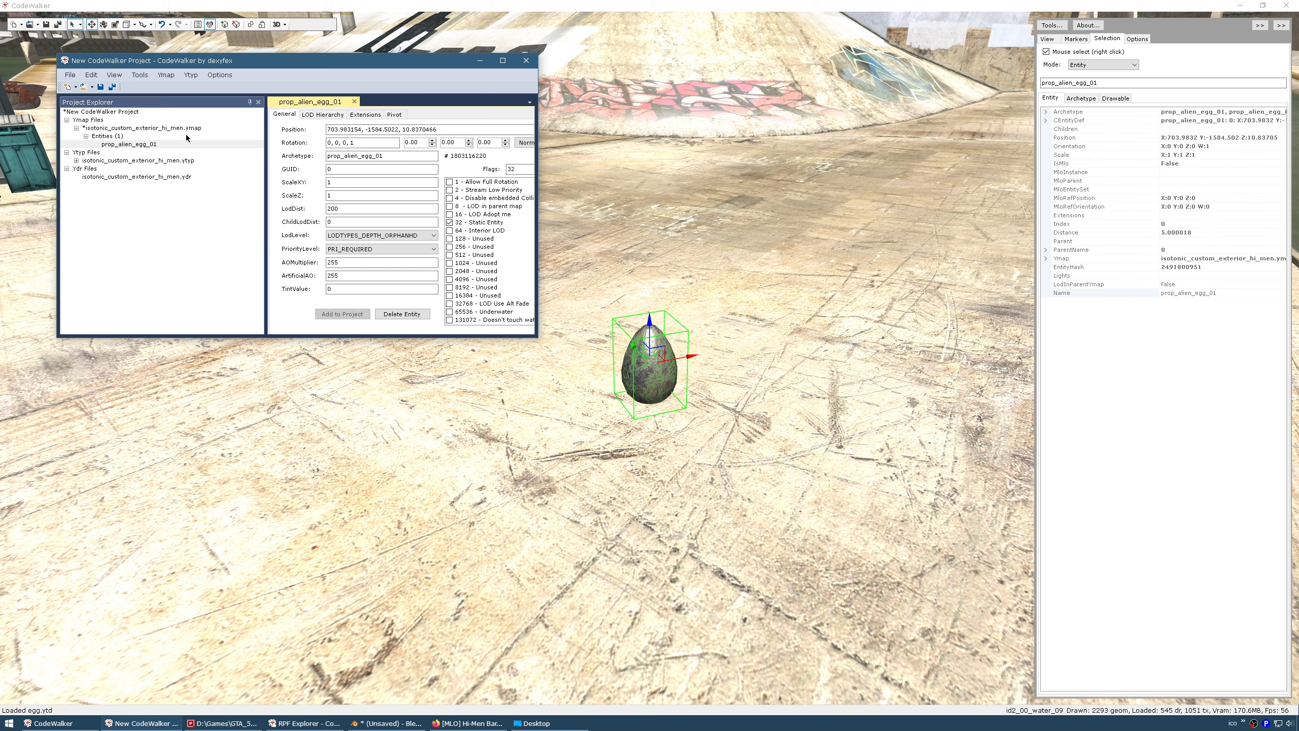
pyautogui.doubleClick(404, 155)
pyautogui.write('isotonic_custom_exterior_hi_men')
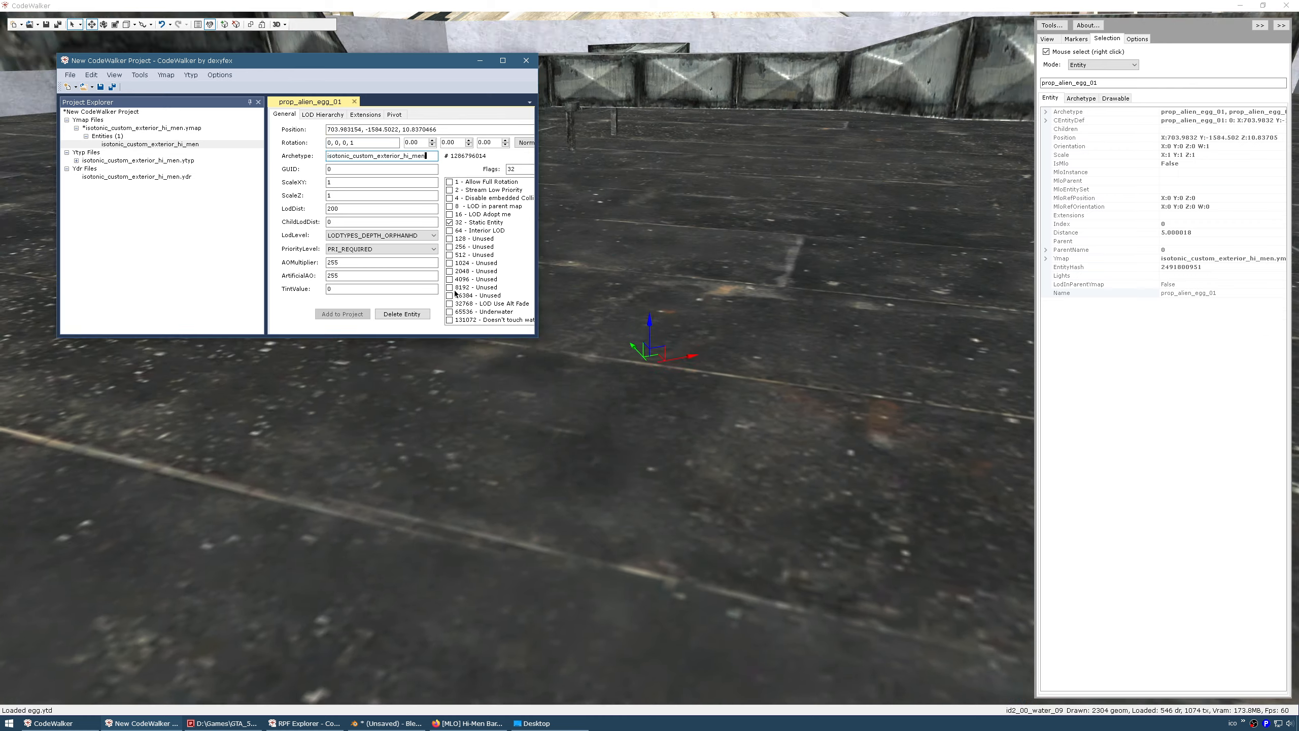
# Raise the Hi-Men entity slightly over the riverbed, to about Z 11.84
pyautogui.moveTo(490, 403); pyautogui.dragTo(437, 424)
pyautogui.scroll(-18, 481, 420)
pyautogui.scroll(-3, 457, 419)
pyautogui.scroll(5, 448, 418)
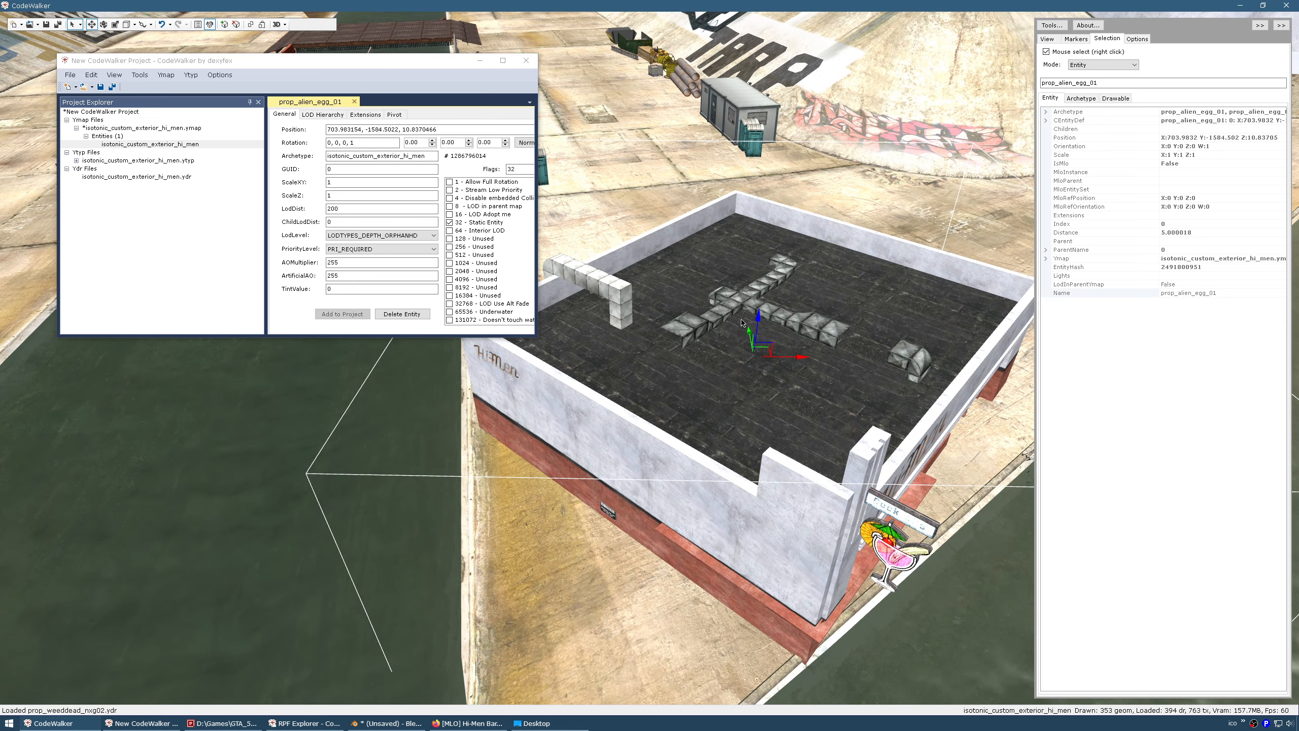
pyautogui.moveTo(759, 319)
pyautogui.mouseDown()
pyautogui.moveTo(761, 285)
pyautogui.moveTo(752, 296)
pyautogui.mouseUp()
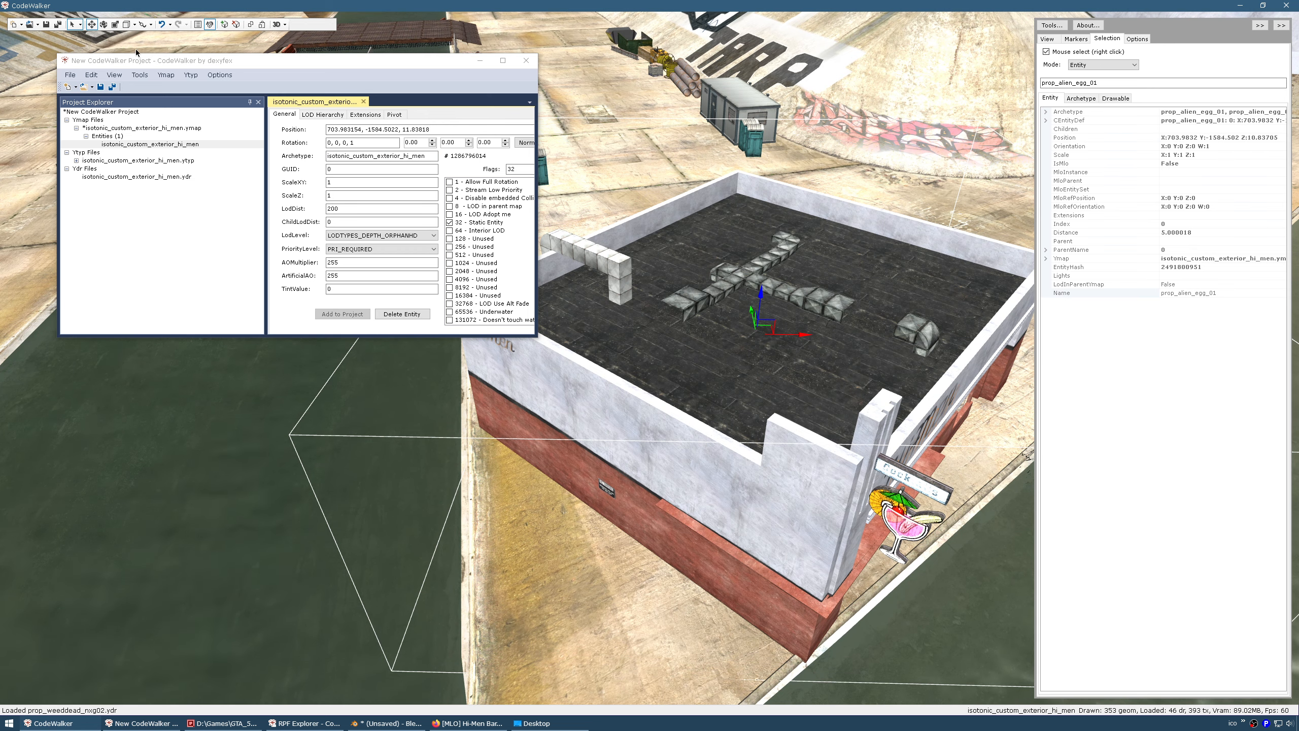
pyautogui.click(103, 24)
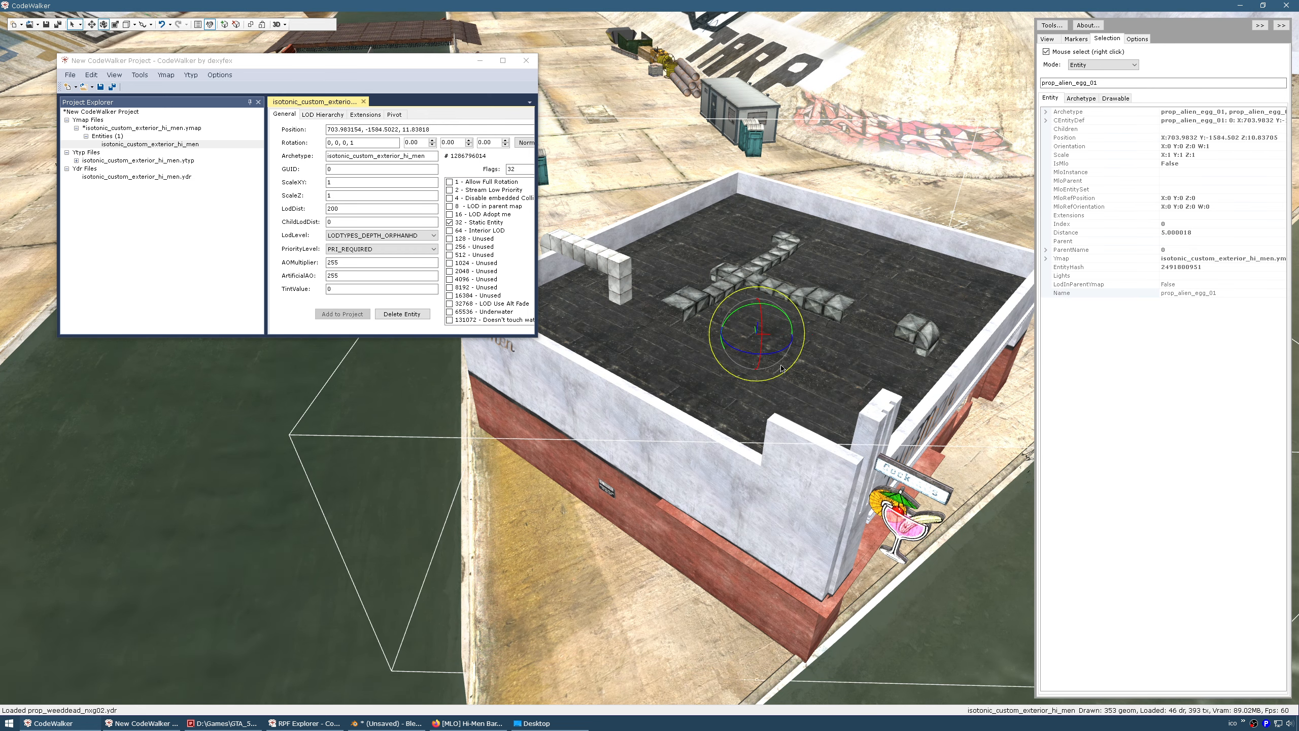
pyautogui.click(91, 24)
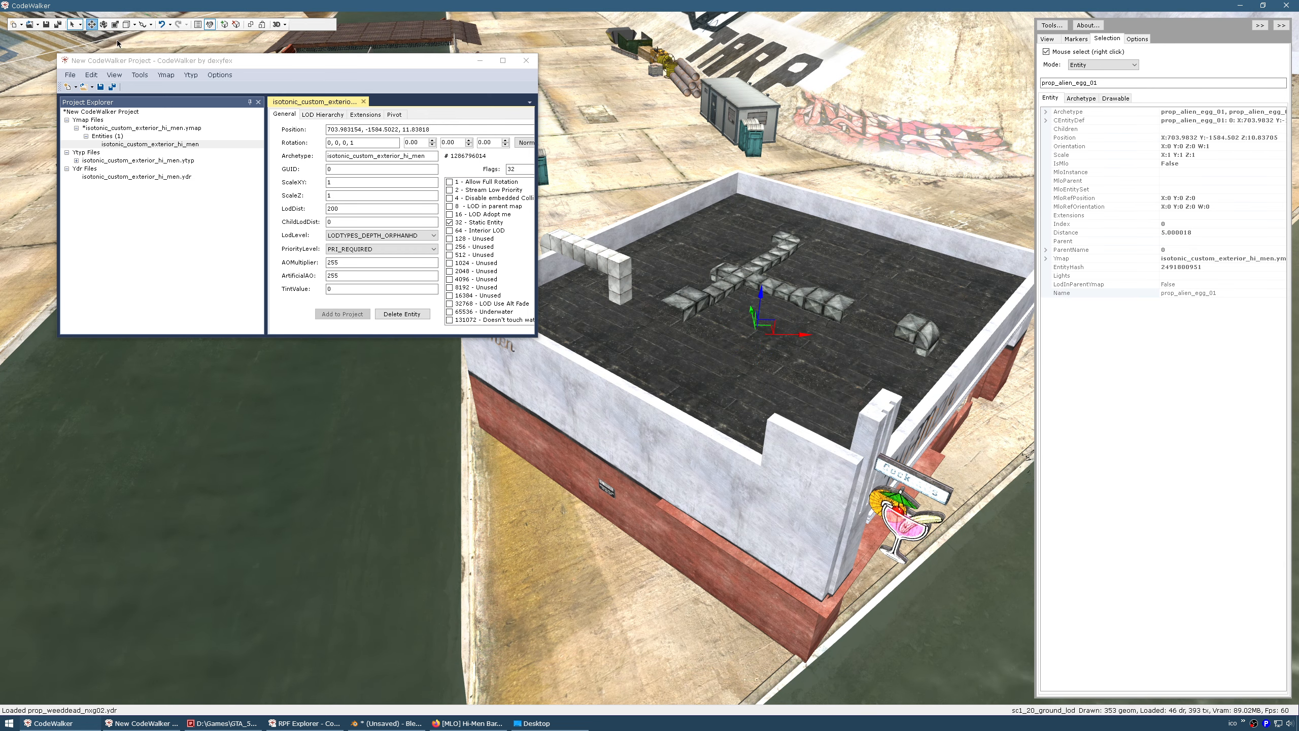
pyautogui.moveTo(727, 428); pyautogui.dragTo(814, 329)
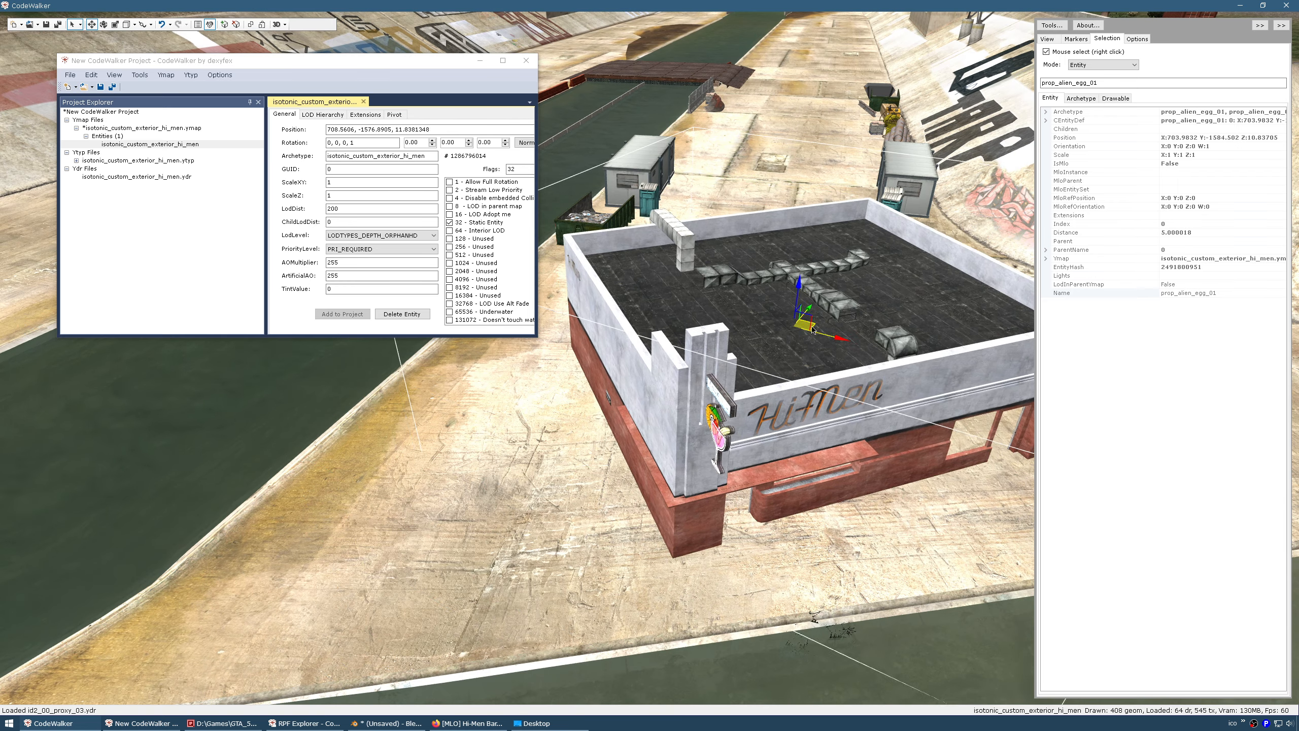
# With rotation snapping off, rotate the Hi-Men entity to a heading of 80.73°
pyautogui.click(103, 23)
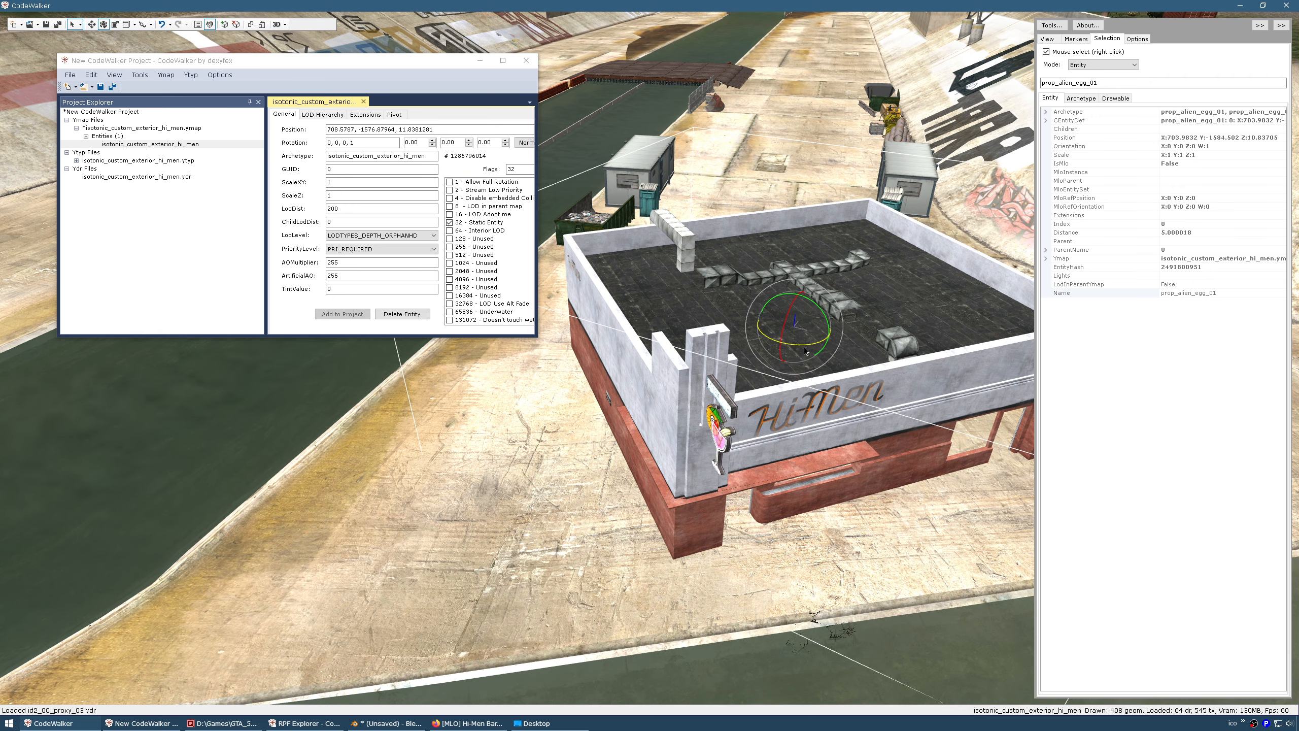
pyautogui.moveTo(740, 344); pyautogui.dragTo(741, 324)
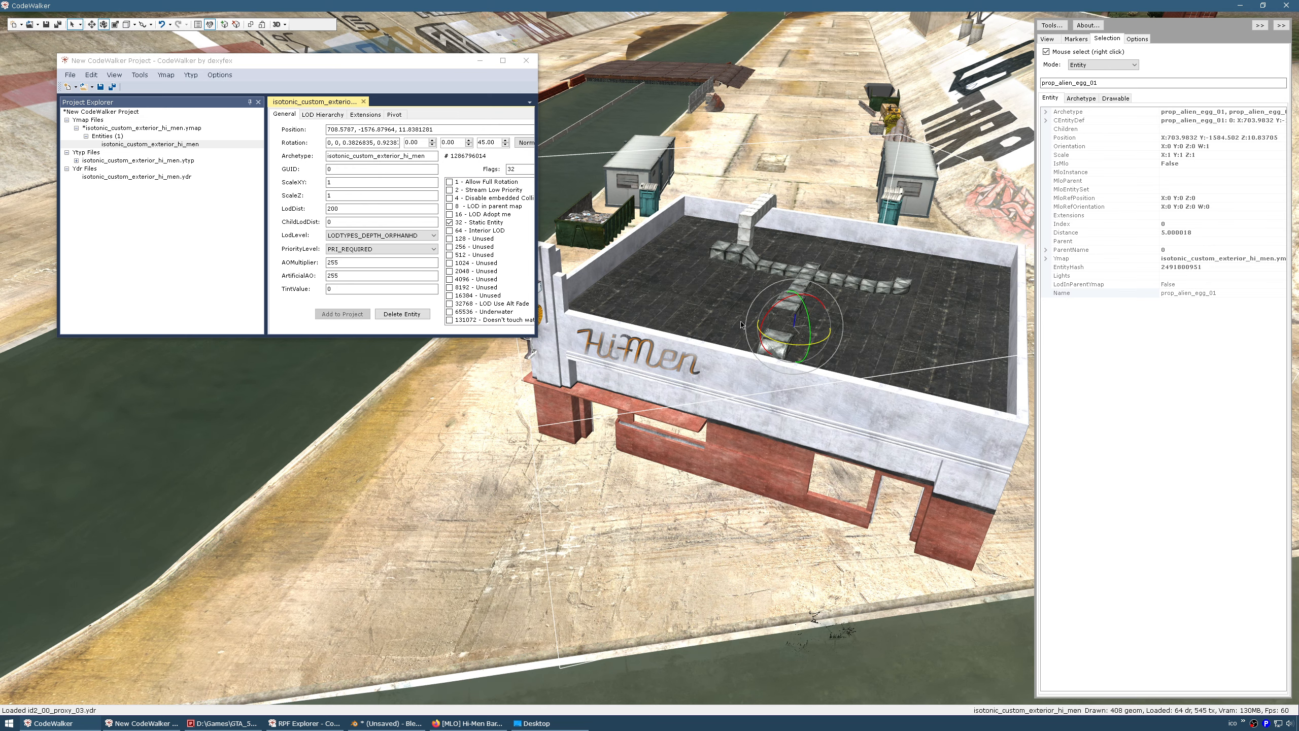
pyautogui.click(149, 24)
pyautogui.moveTo(195, 83)
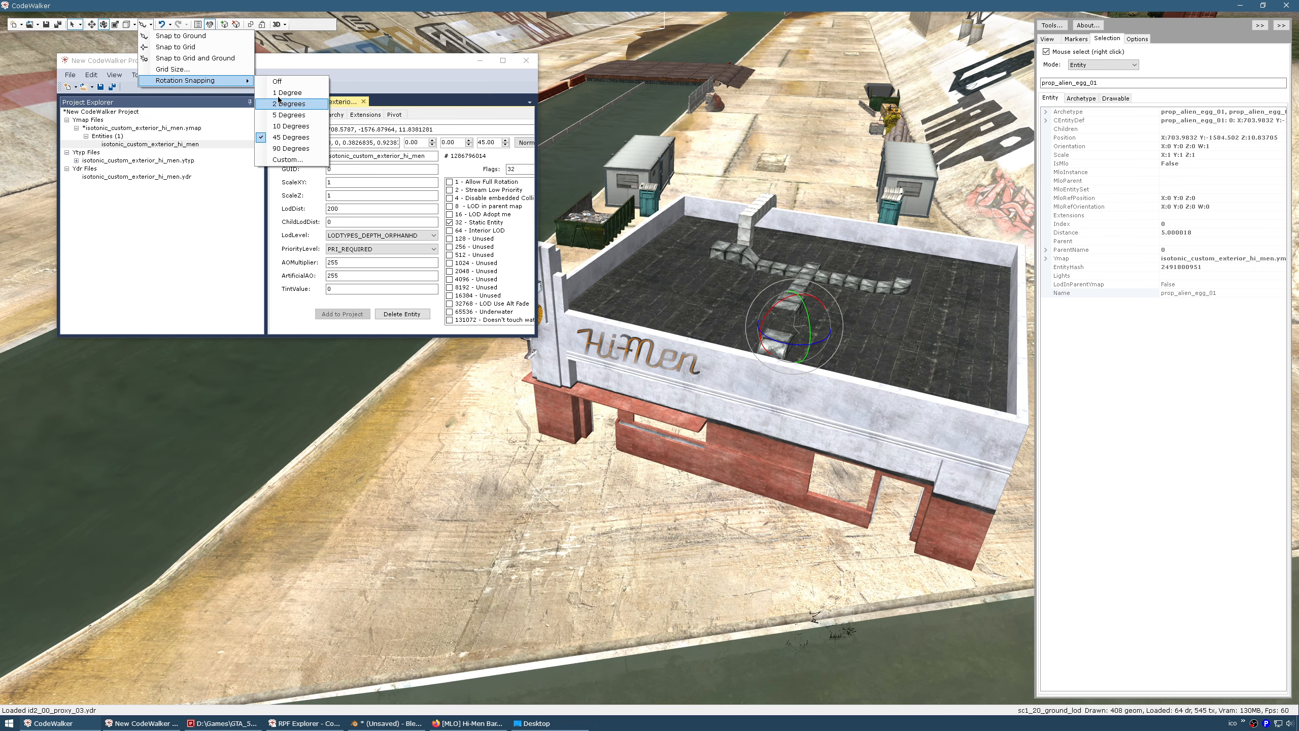
pyautogui.click(277, 81)
pyautogui.moveTo(768, 354)
pyautogui.mouseDown()
pyautogui.moveTo(759, 330)
pyautogui.moveTo(769, 335)
pyautogui.mouseUp()
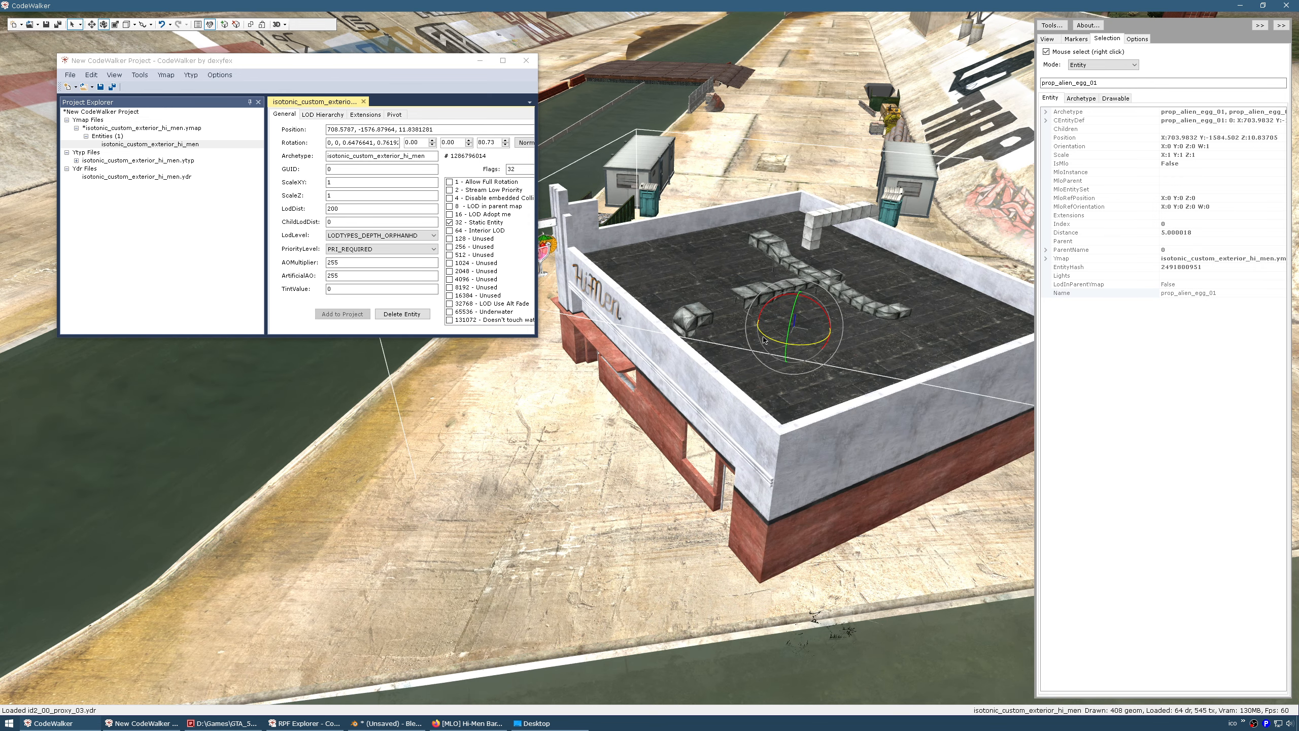
# Fly the camera round to view the rotated Hi-Men facade up close
pyautogui.moveTo(650, 453); pyautogui.dragTo(731, 463)
pyautogui.press('a')
pyautogui.press('w')
pyautogui.press('s')
pyautogui.press('d')
pyautogui.press('w')
pyautogui.press('d')
pyautogui.press('w')
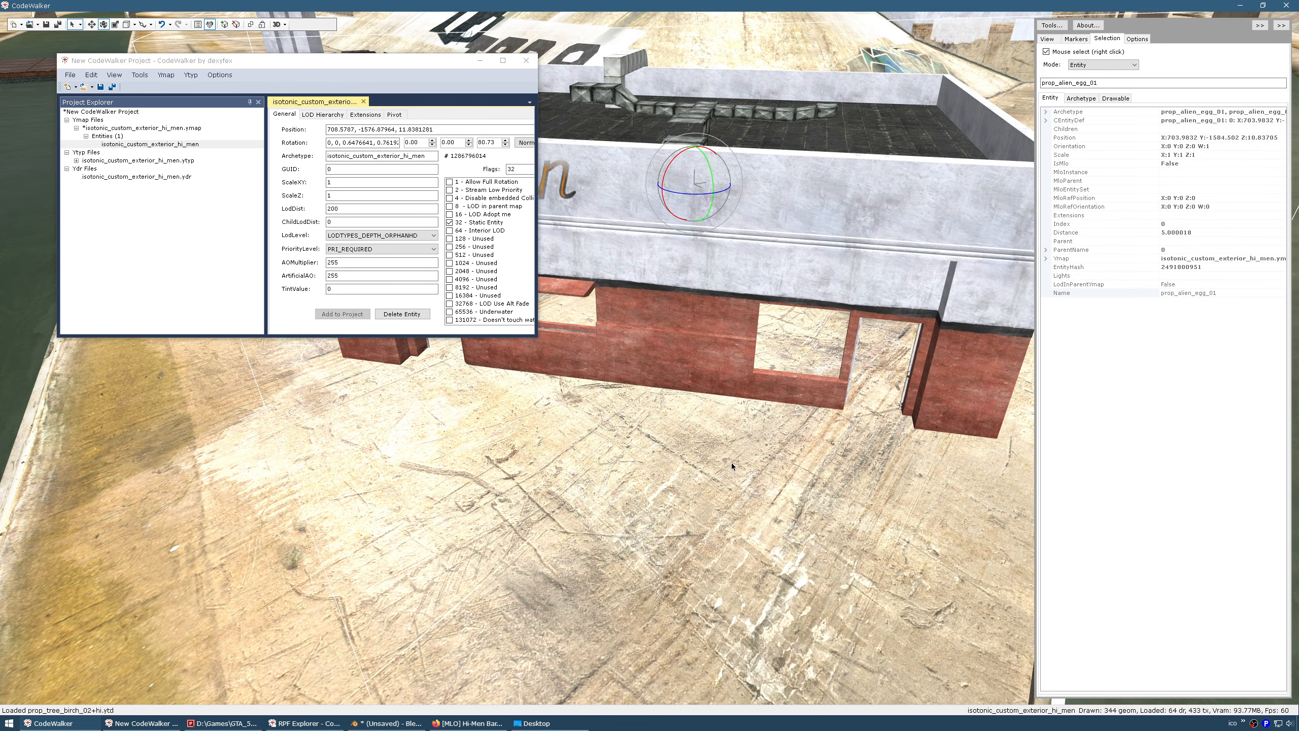
pyautogui.click(92, 25)
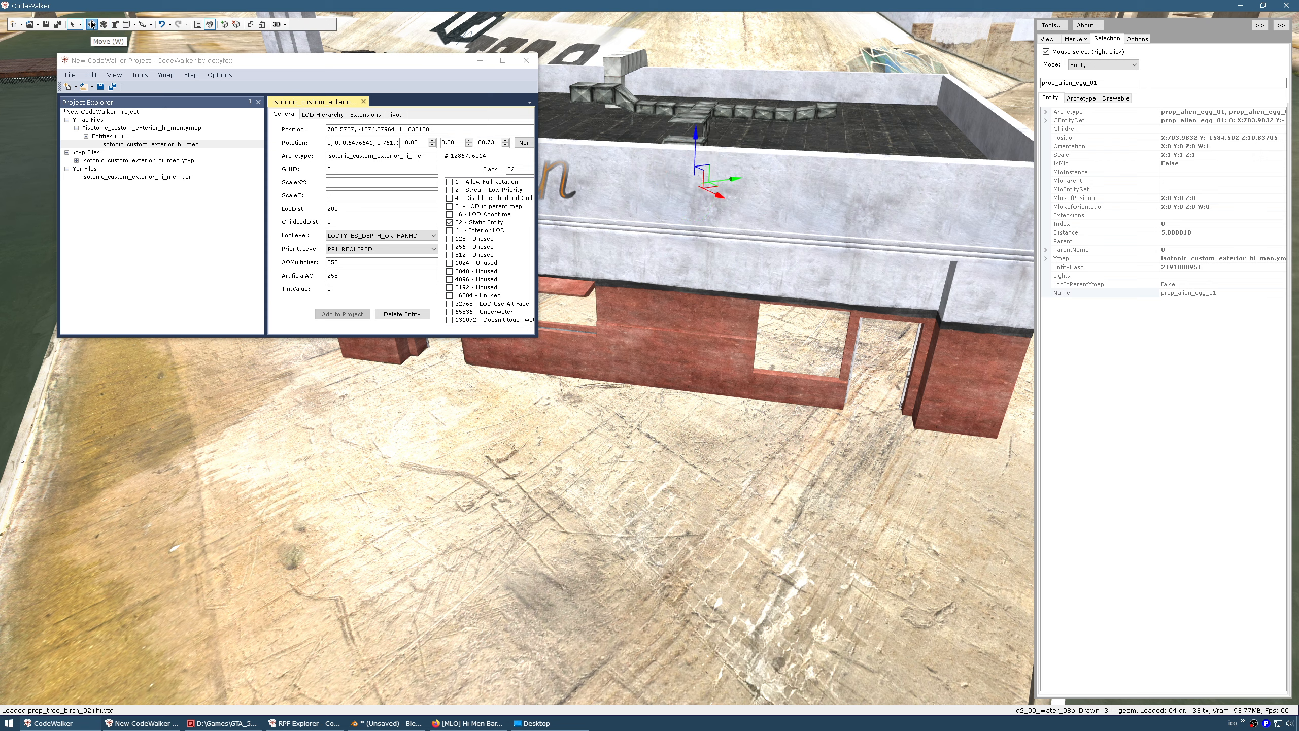
# Nudge the building up to Z 11.9267225 and check it from near the wall
pyautogui.moveTo(698, 143); pyautogui.dragTo(702, 138)
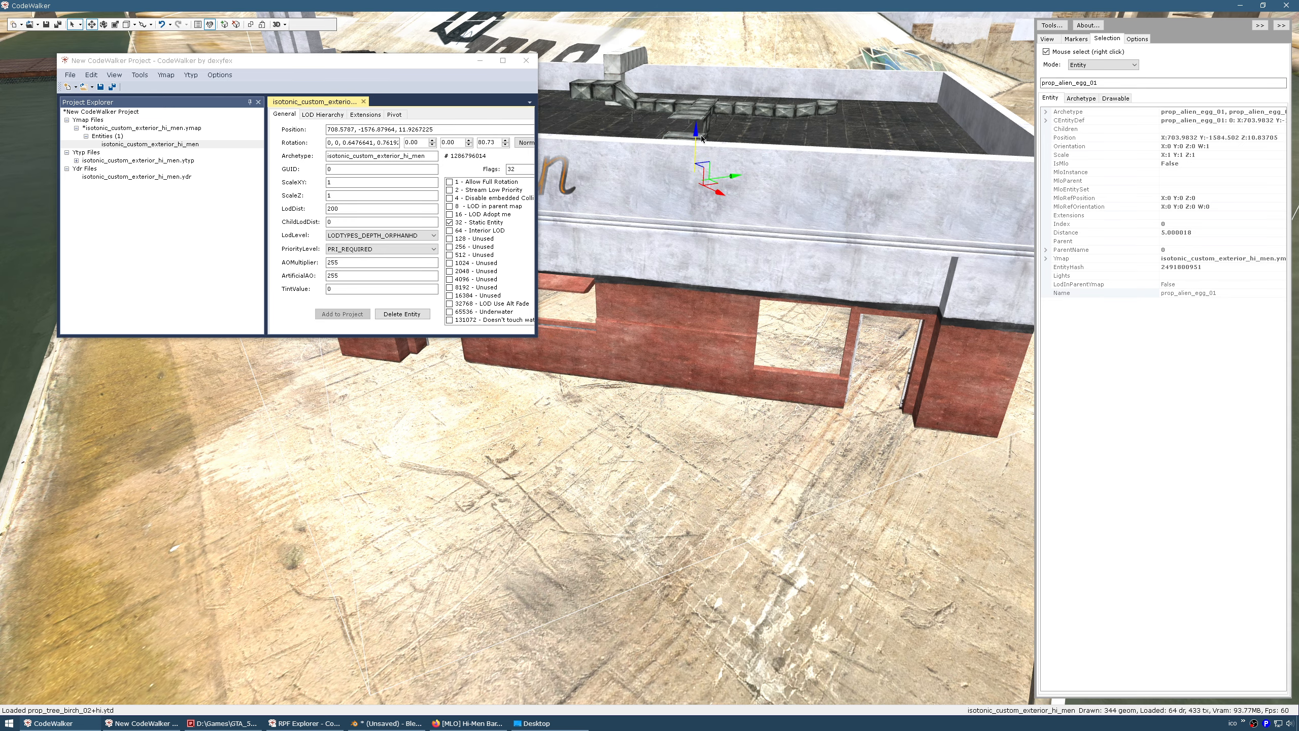
pyautogui.moveTo(623, 480); pyautogui.dragTo(603, 462)
pyautogui.press('w')
pyautogui.press('s')
pyautogui.press('d')
# Circle the camera round the building to inspect the Hi-Men sign and doorways
pyautogui.press('a')
pyautogui.press('d')
pyautogui.press('a')
pyautogui.press('d')
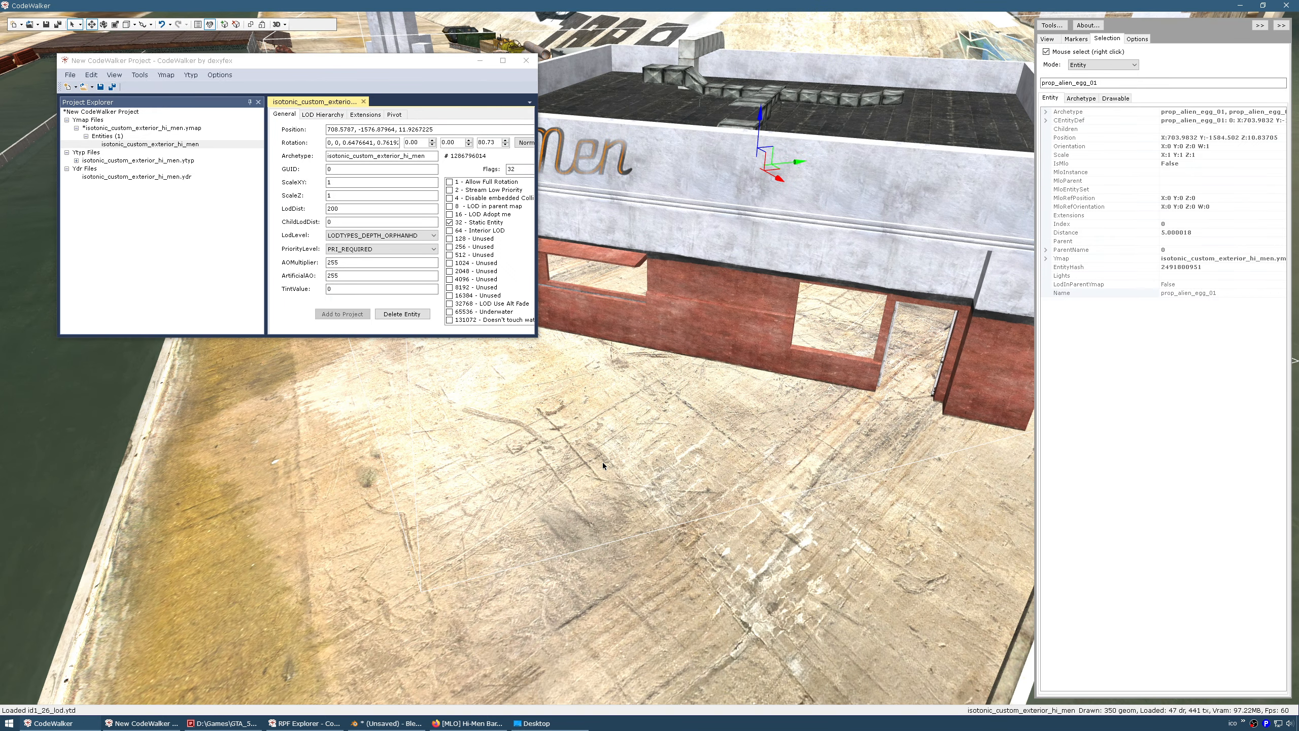
pyautogui.moveTo(603, 462); pyautogui.dragTo(606, 462)
pyautogui.press('s')
pyautogui.press('w')
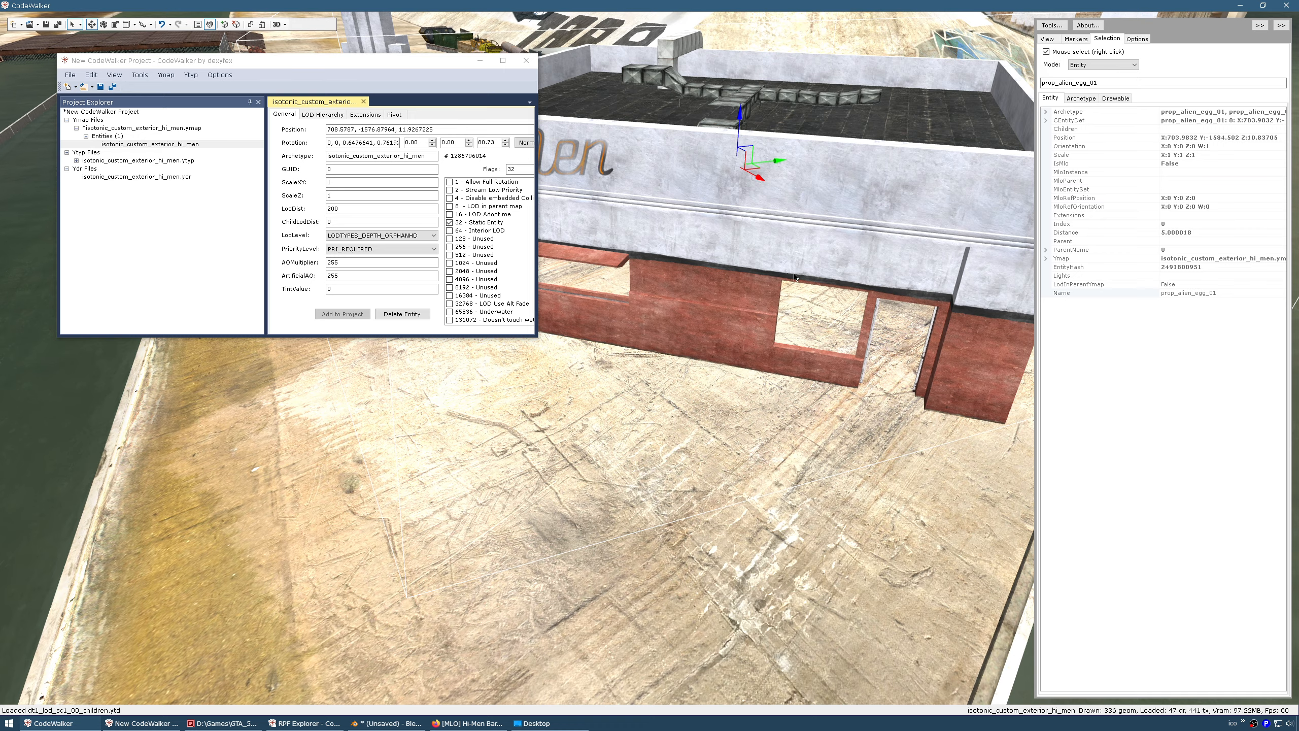
pyautogui.moveTo(571, 449); pyautogui.dragTo(576, 448)
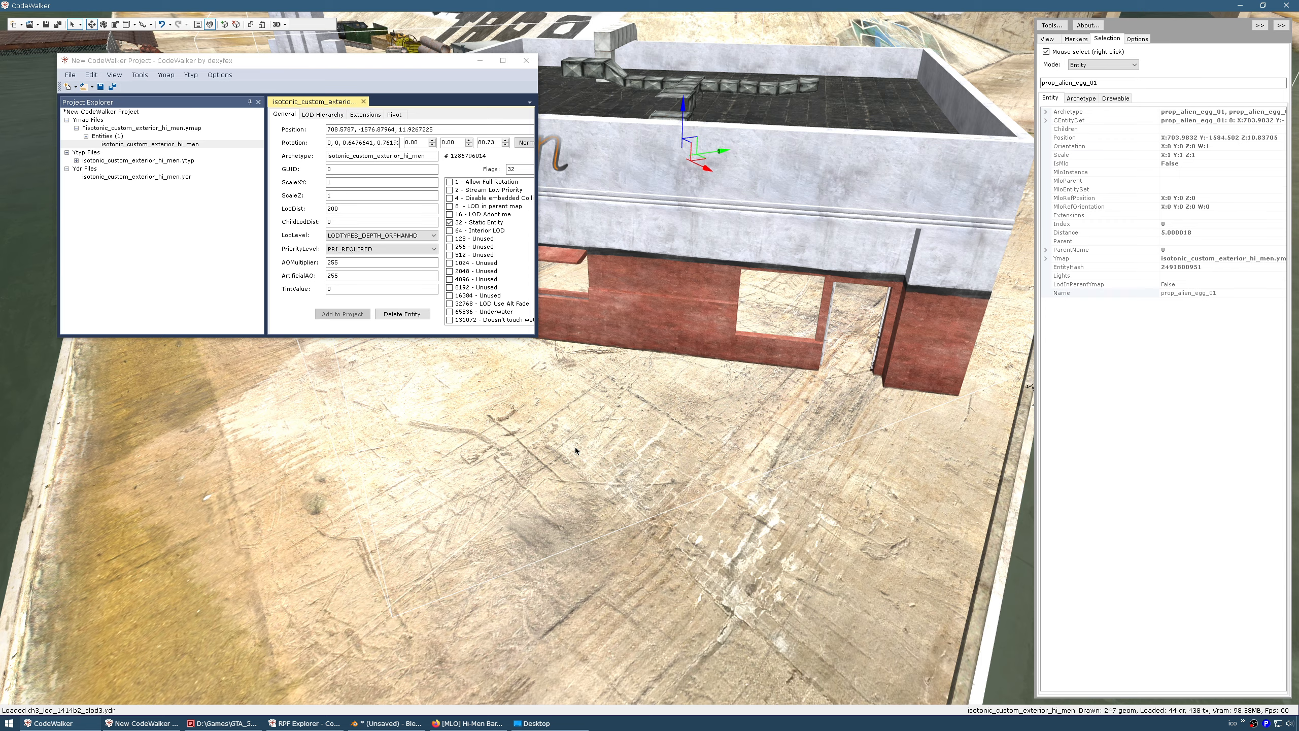
pyautogui.moveTo(575, 447); pyautogui.dragTo(575, 444)
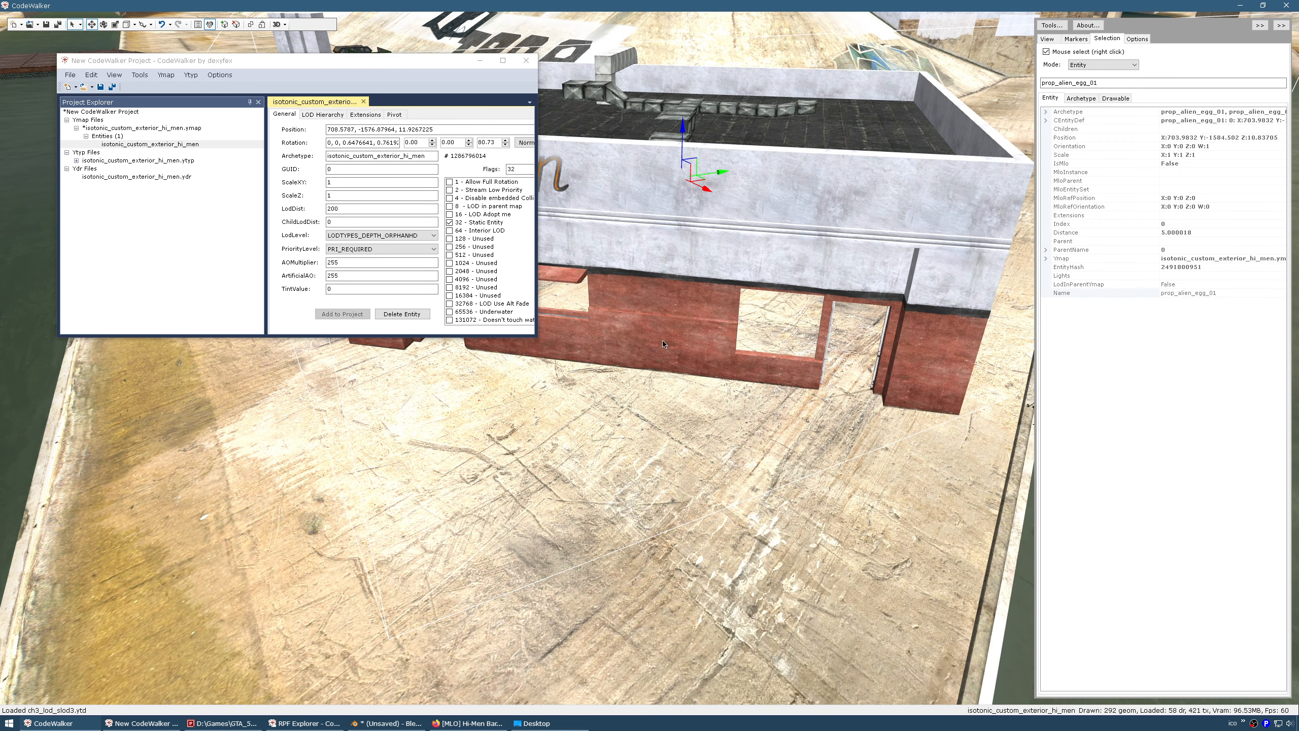
# Calculate and save the Hi-Men ymap's extents, then close the project without saving
pyautogui.click(121, 128)
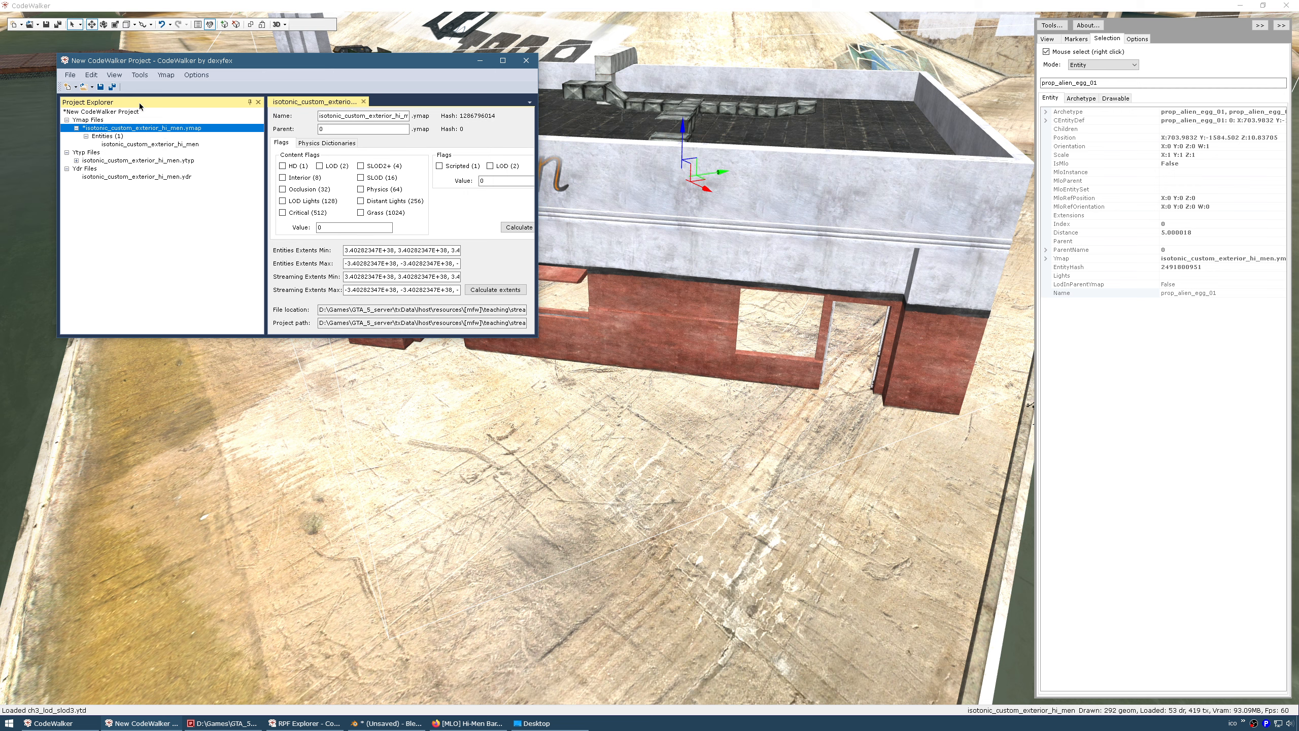
pyautogui.click(102, 87)
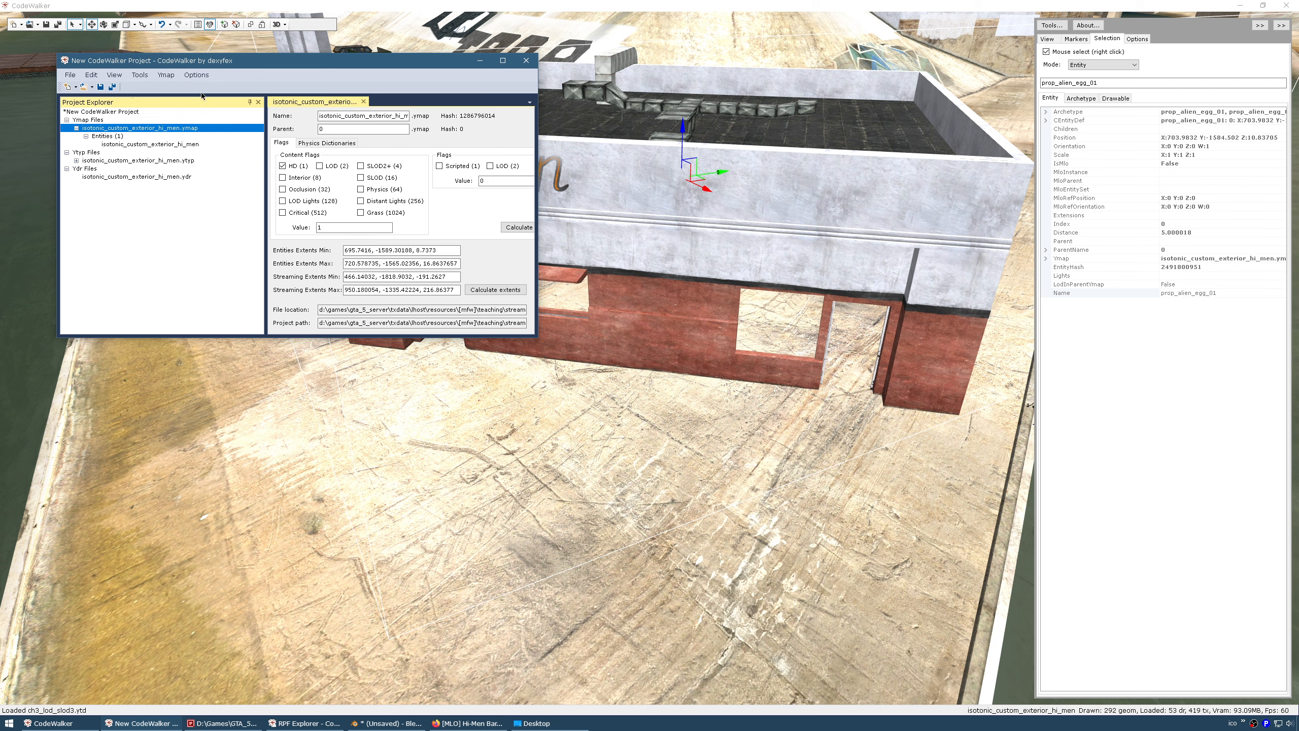
pyautogui.click(527, 61)
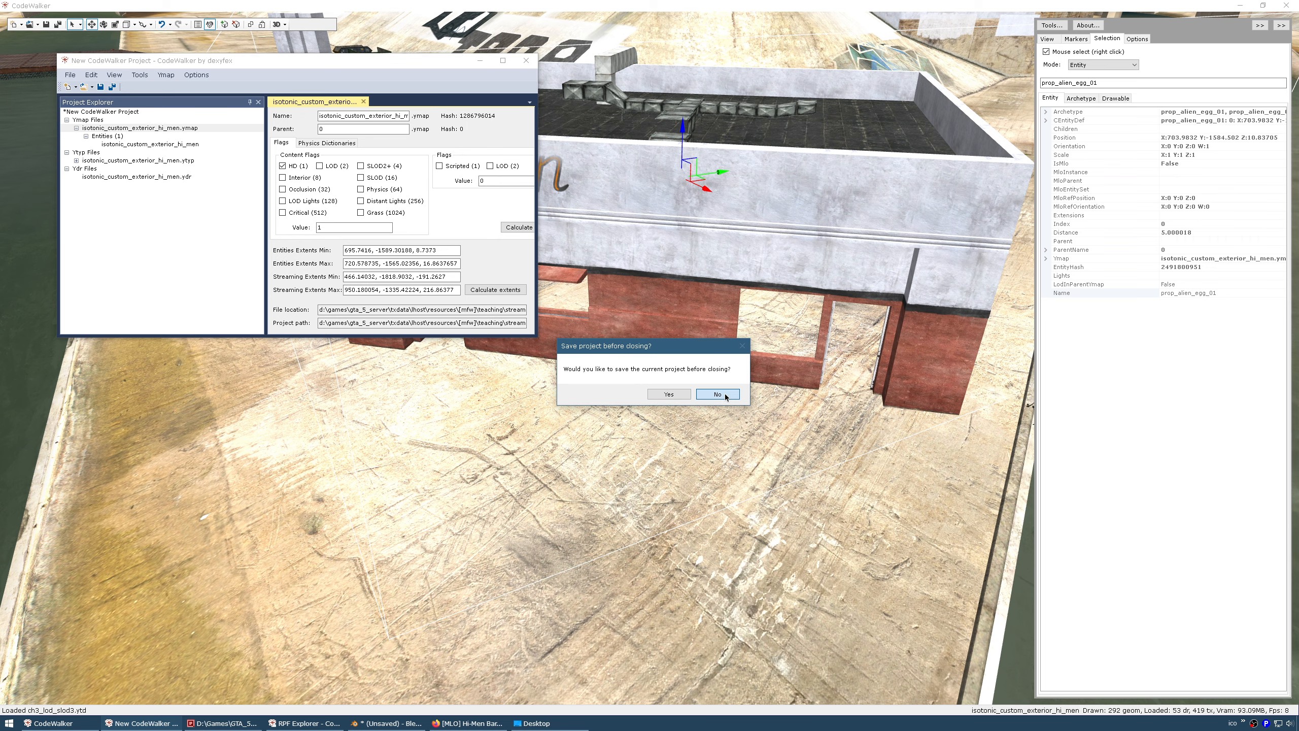
pyautogui.click(726, 396)
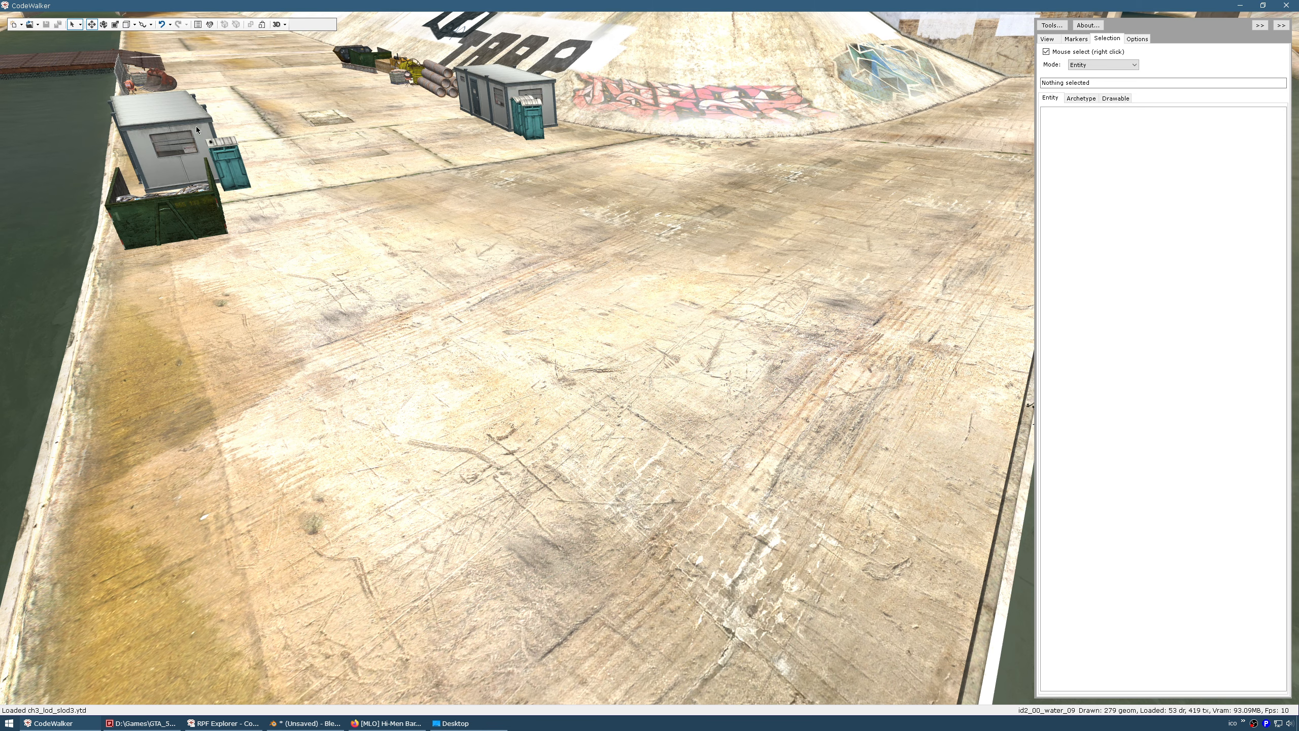
pyautogui.click(38, 24)
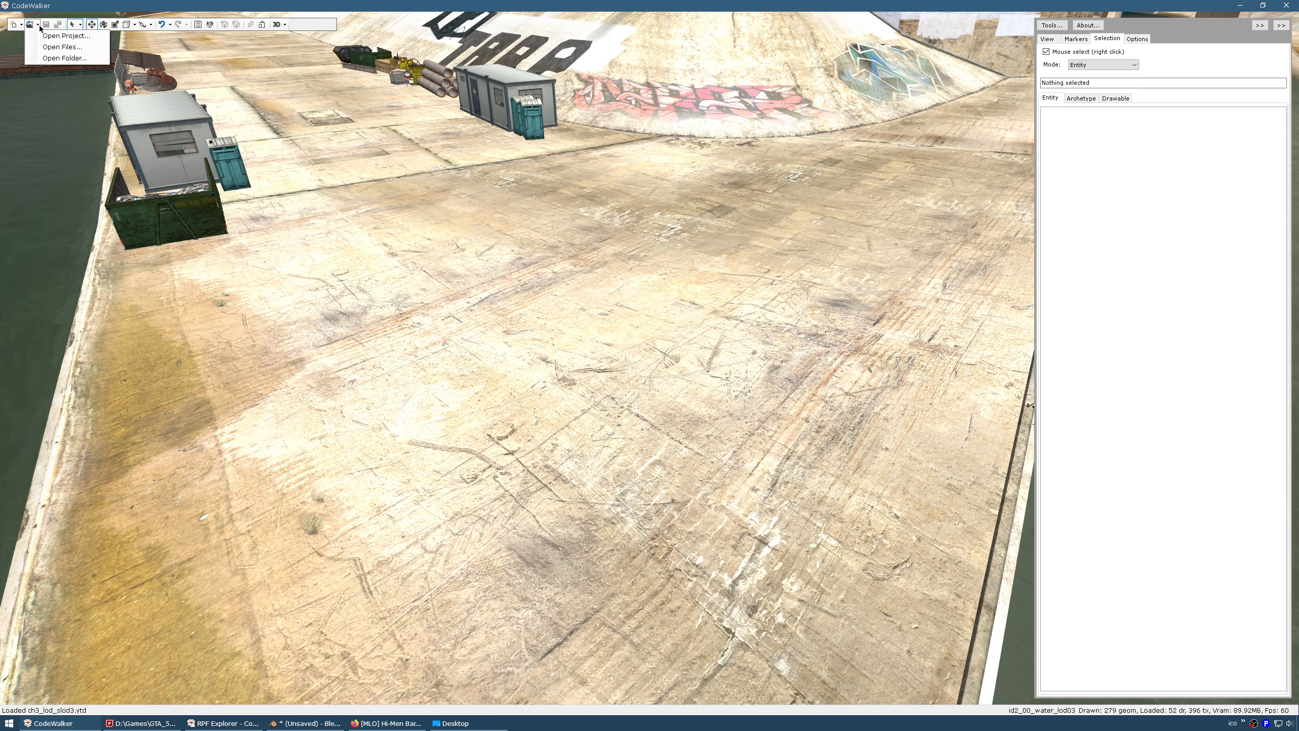
# Open the stream mod folder as a project and look over the loaded building
pyautogui.click(57, 54)
pyautogui.click(260, 580)
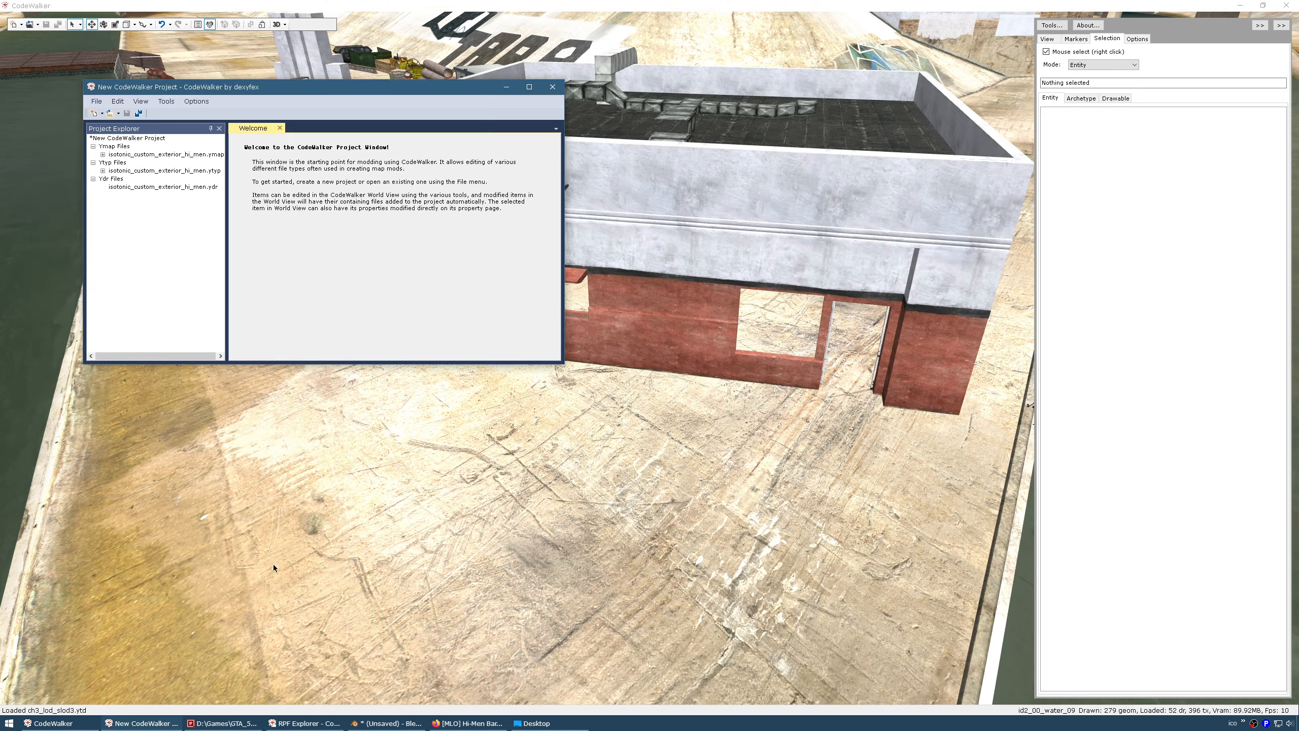
pyautogui.moveTo(502, 486); pyautogui.dragTo(591, 415)
pyautogui.press('w')
pyautogui.press('s')
pyautogui.press('w')
pyautogui.press('s')
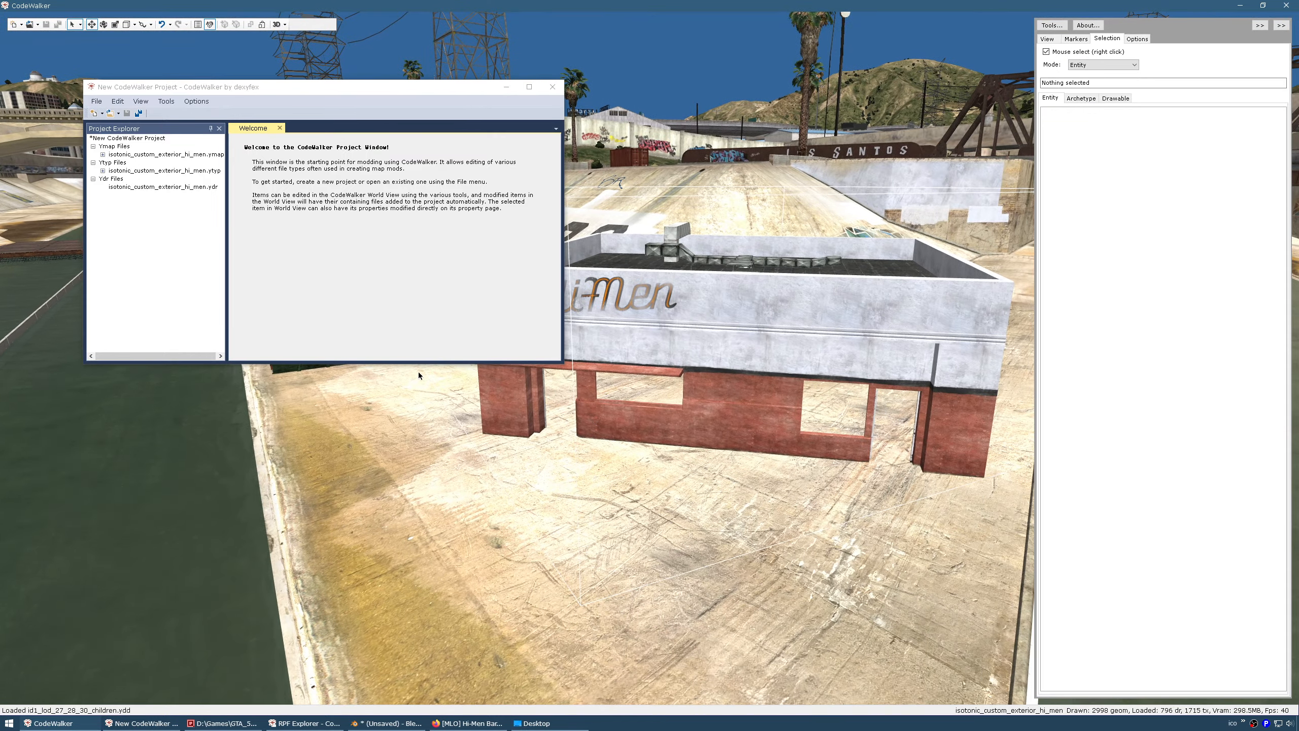
# Generate the project manifest and save it as isotonic_custom_exterior_hi_men.ymf
pyautogui.click(167, 105)
pyautogui.click(167, 105)
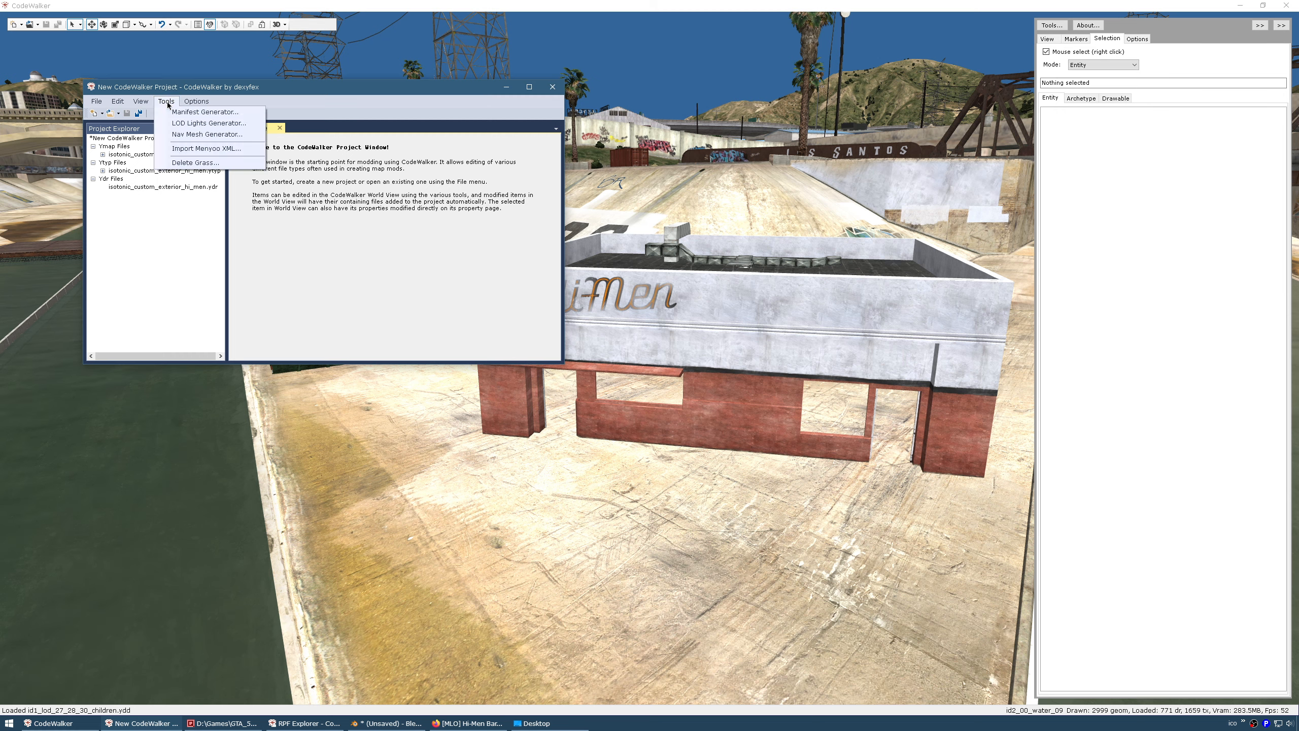
pyautogui.click(180, 112)
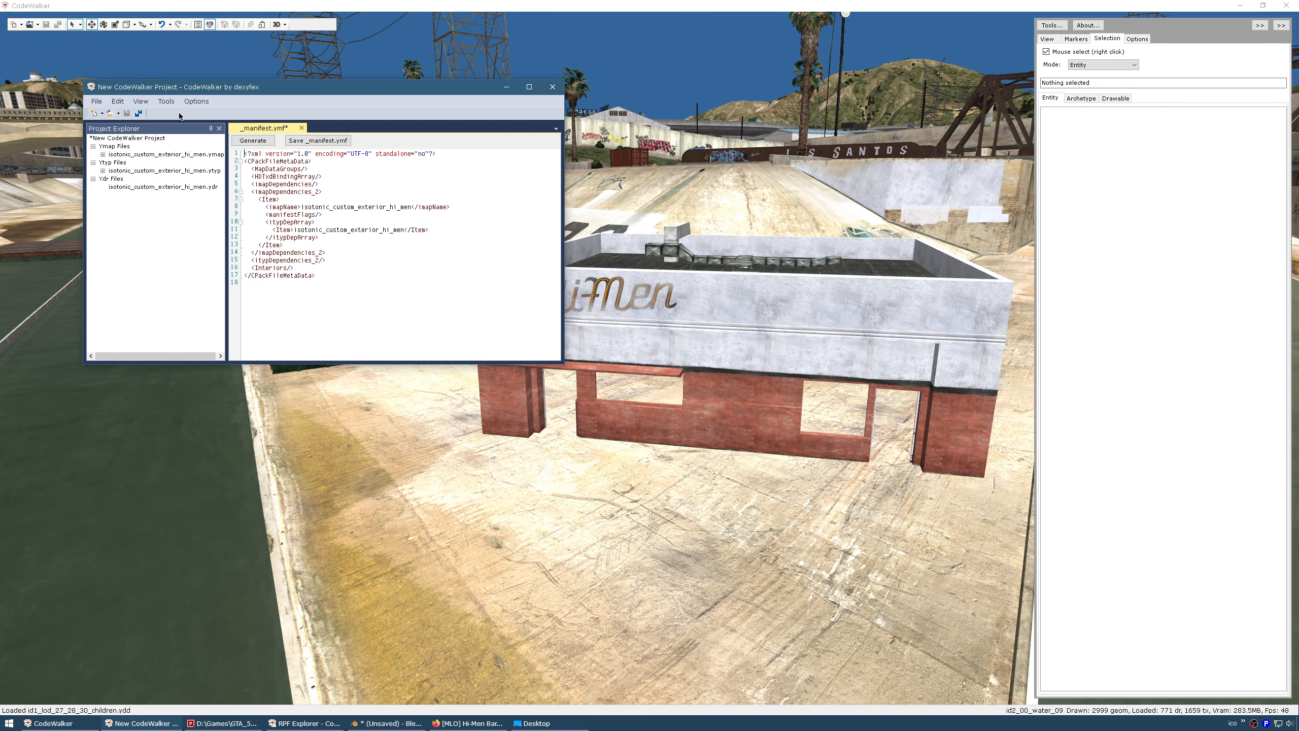
pyautogui.click(236, 141)
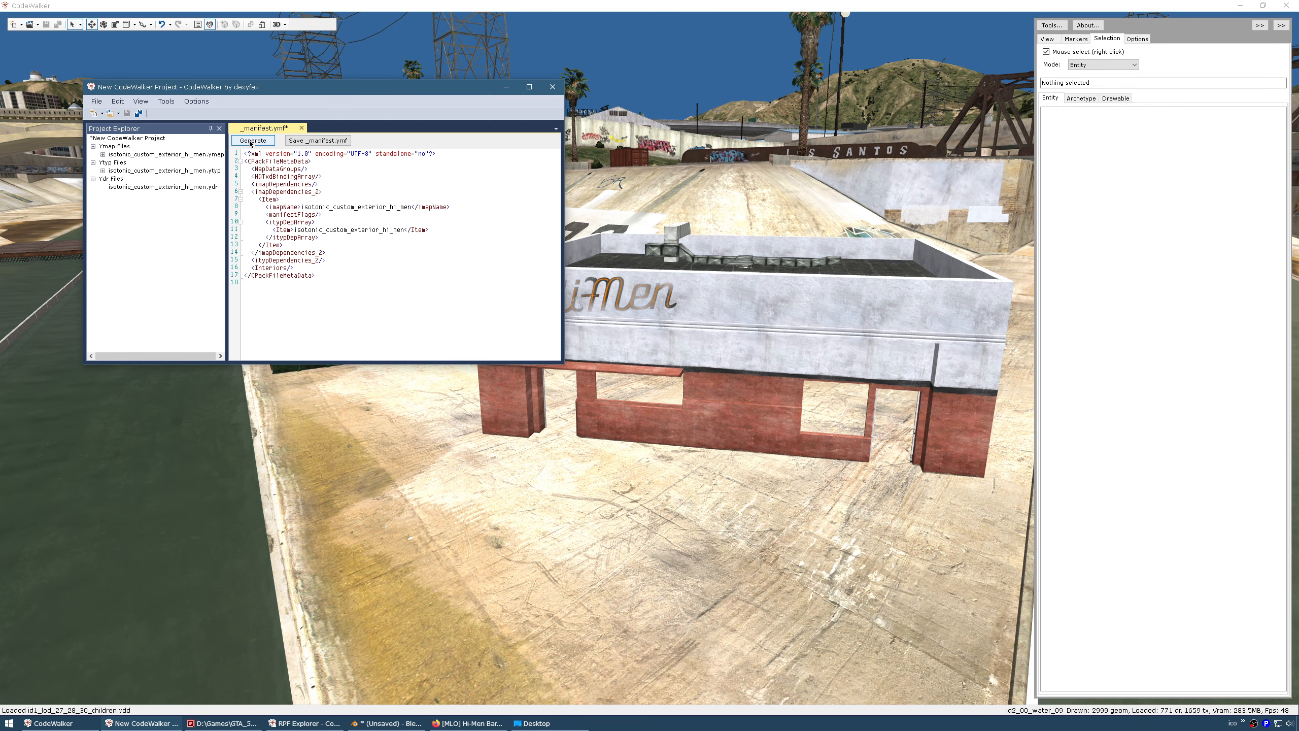
pyautogui.click(325, 143)
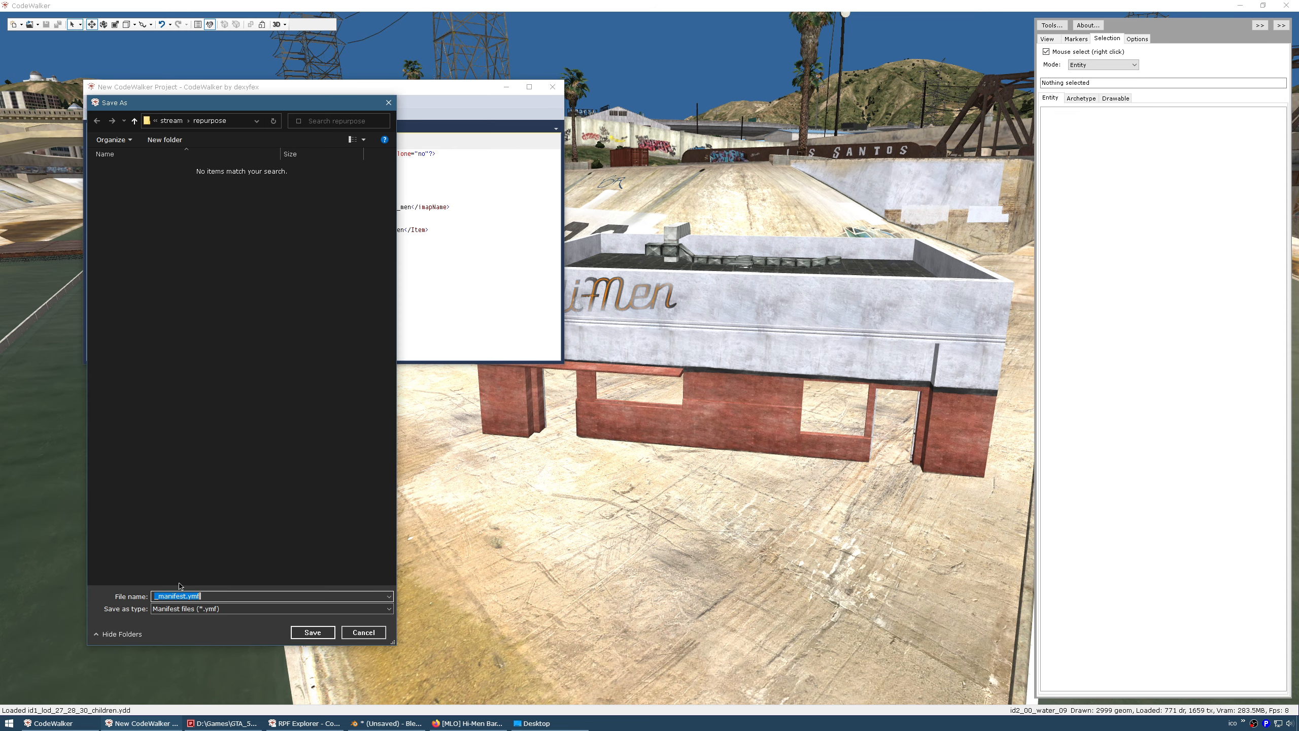
pyautogui.write('isotonic_custom_exterior_hi_men')
pyautogui.click(321, 635)
pyautogui.click(239, 724)
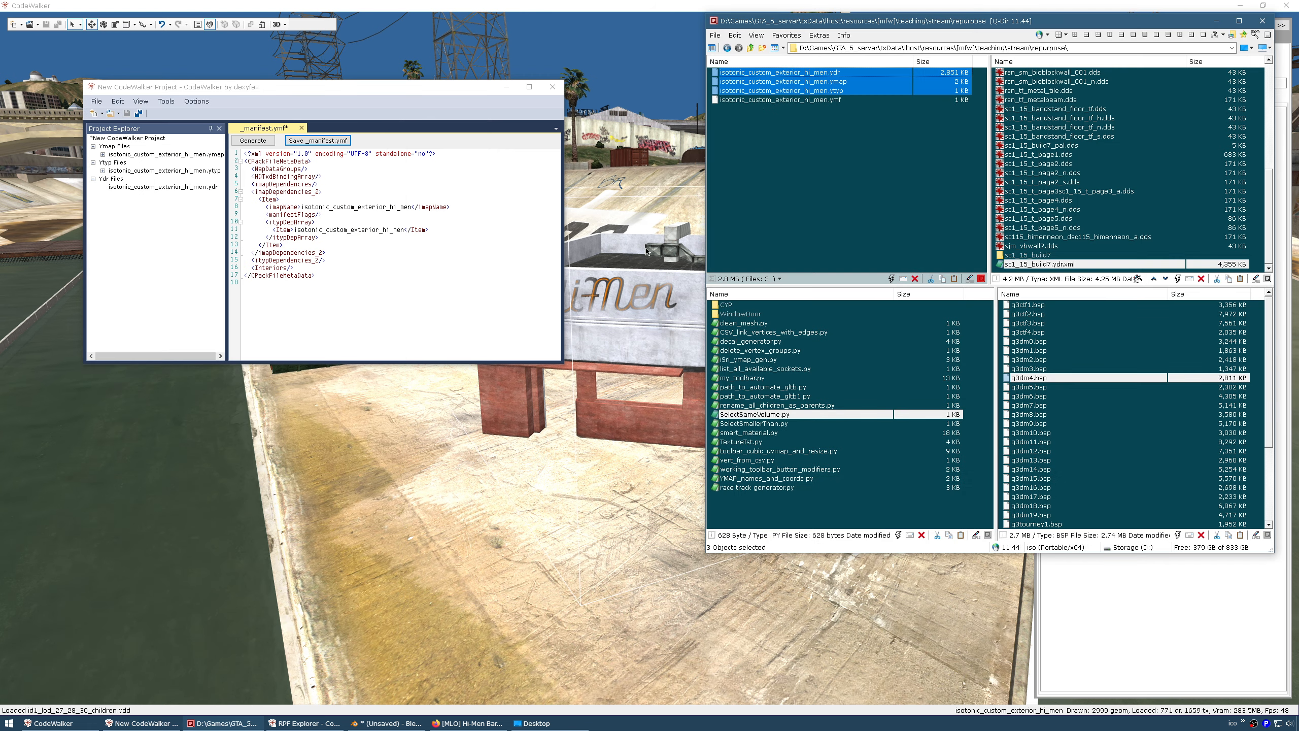
# Select the four isotonic files (ydr, ymap, ytyp, ymf) in Q-Dir's repurpose folder to check them
pyautogui.moveTo(743, 181); pyautogui.dragTo(819, 102)
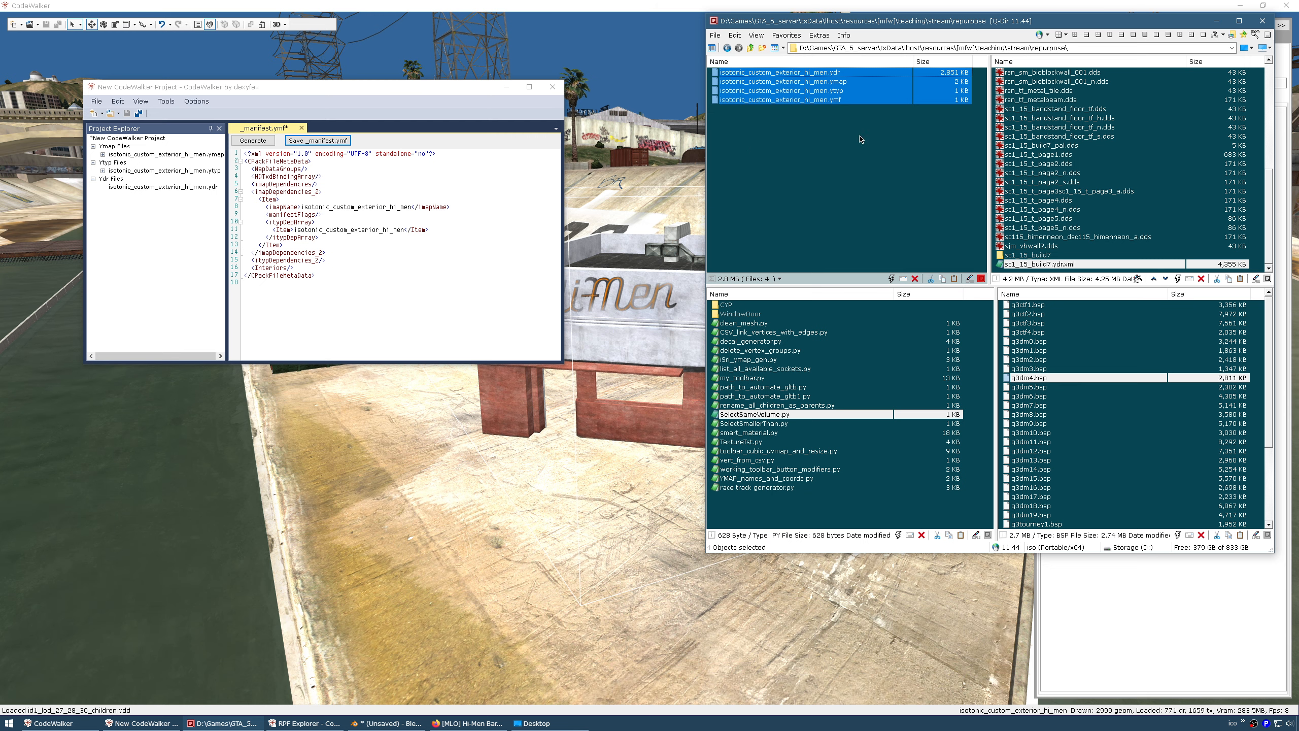
pyautogui.click(814, 183)
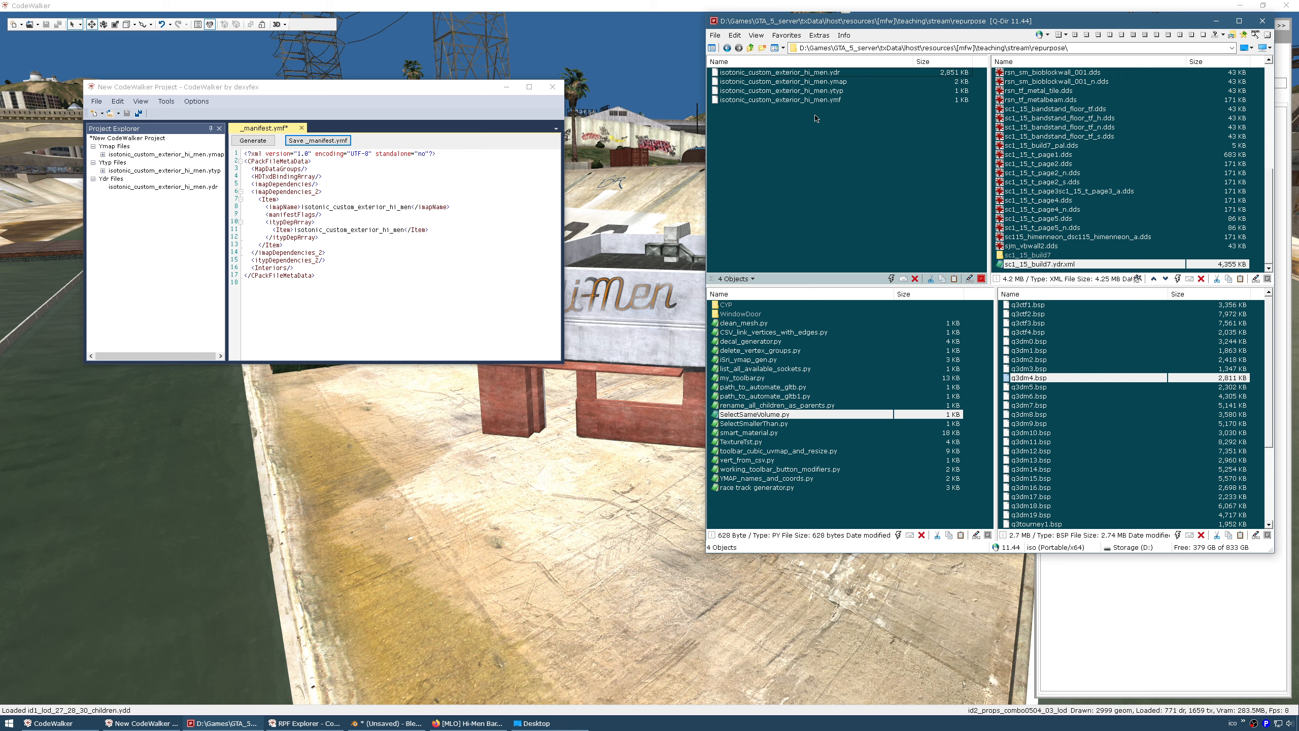
pyautogui.moveTo(817, 131); pyautogui.dragTo(813, 71)
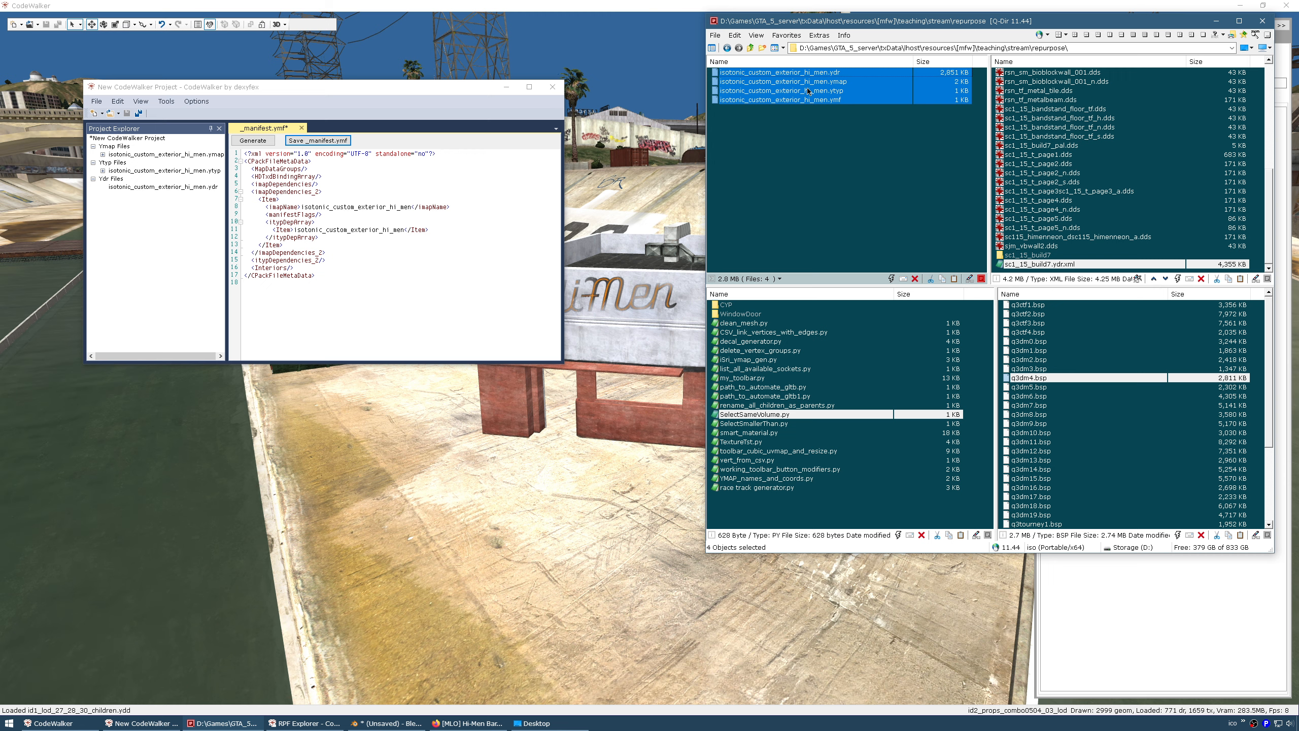
pyautogui.click(796, 143)
pyautogui.moveTo(847, 165); pyautogui.dragTo(804, 73)
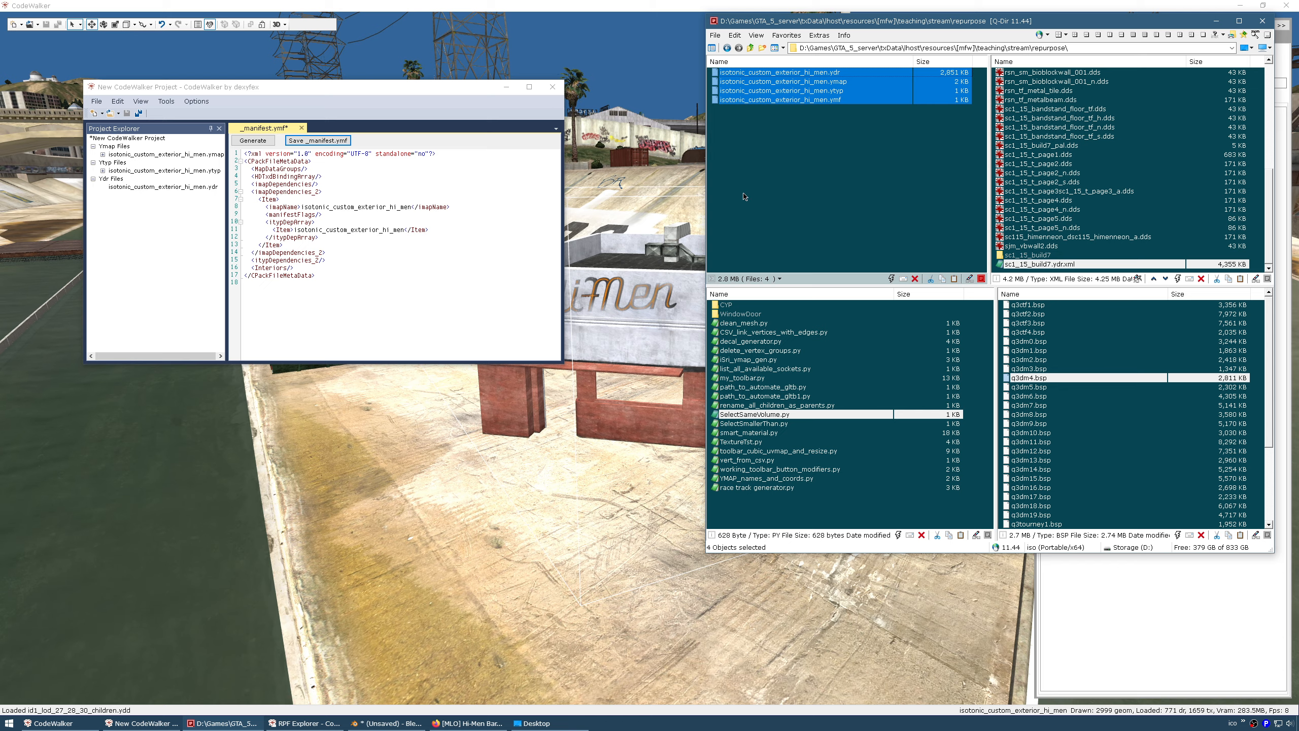
pyautogui.moveTo(632, 314); pyautogui.dragTo(686, 343)
# Minimize the project window and circle the camera around the placed Hi-Men building, ending at its front
pyautogui.press('a')
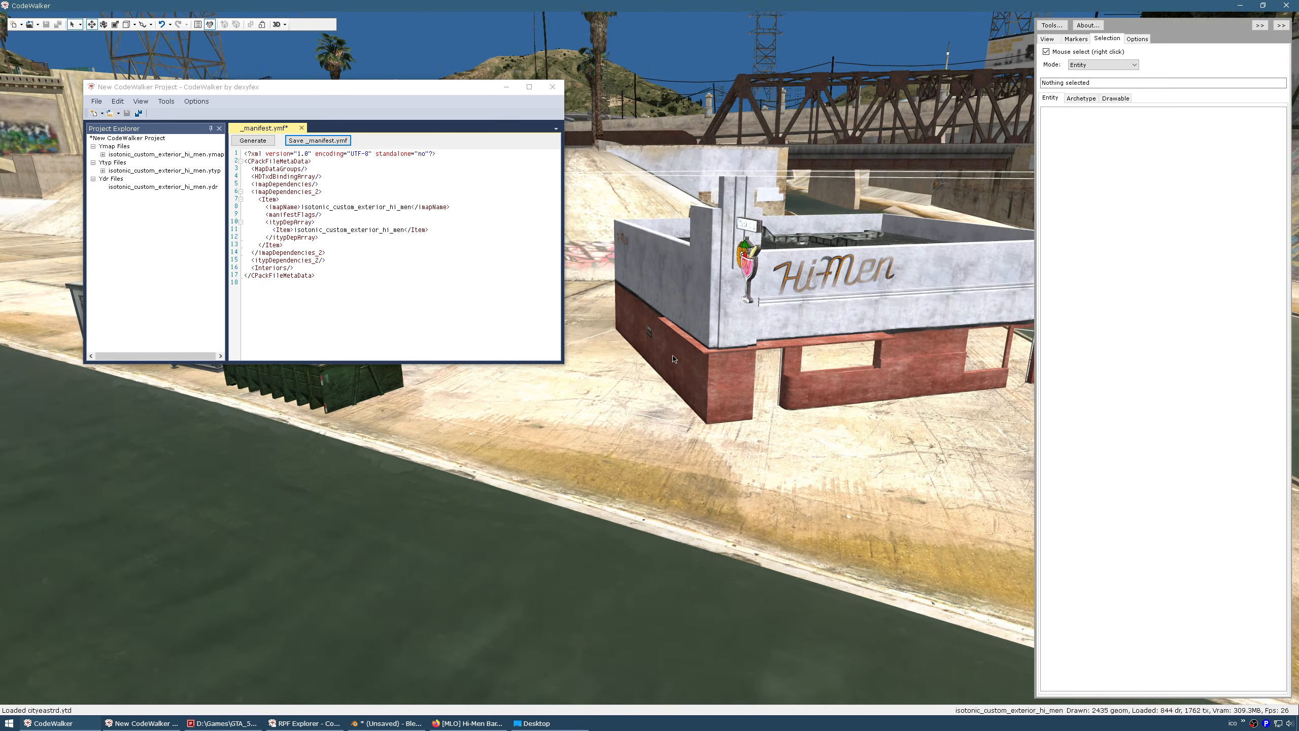
pyautogui.click(503, 88)
pyautogui.press('a')
pyautogui.moveTo(530, 214); pyautogui.dragTo(1053, 339)
pyautogui.press('a')
pyautogui.press('a')
pyautogui.press('s')
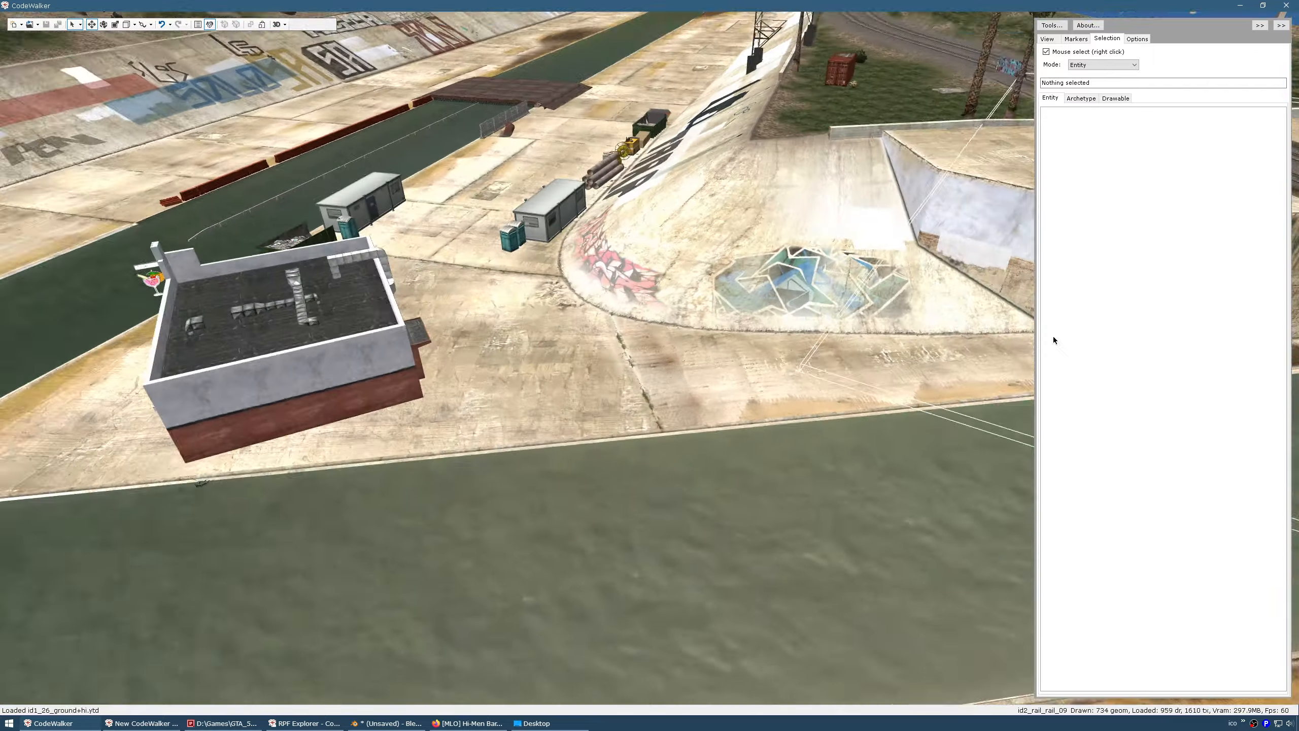
pyautogui.moveTo(542, 354); pyautogui.dragTo(654, 353)
pyautogui.press('w')
pyautogui.press('a')
pyautogui.press('a')
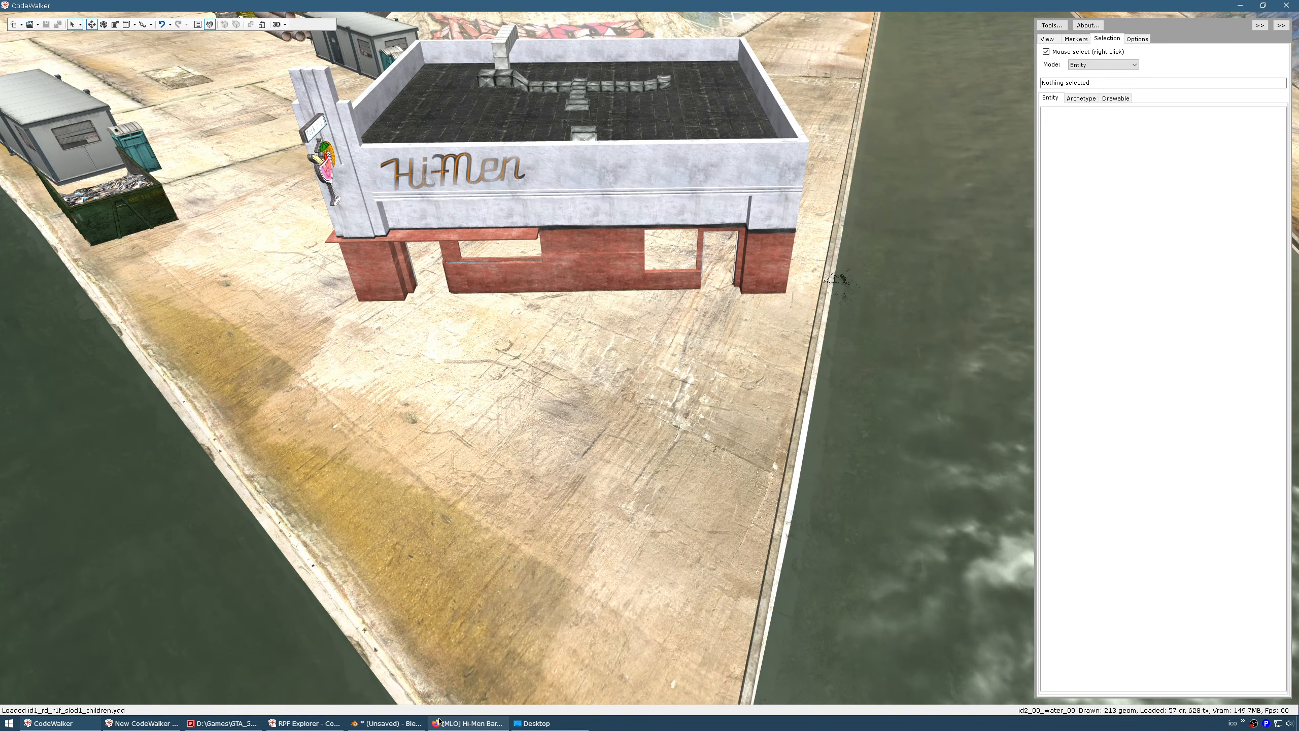
pyautogui.click(222, 723)
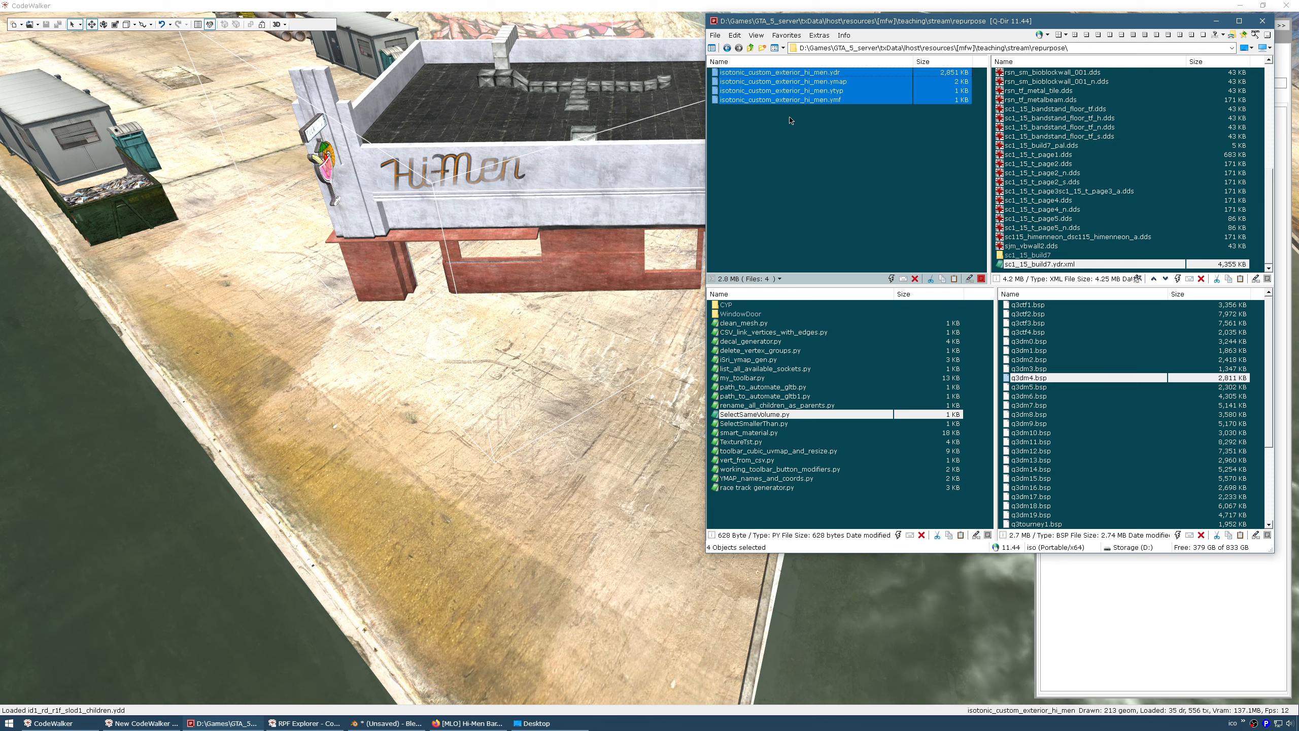
# Check the repurpose folder's path in Q-Dir's address bar
pyautogui.click(927, 128)
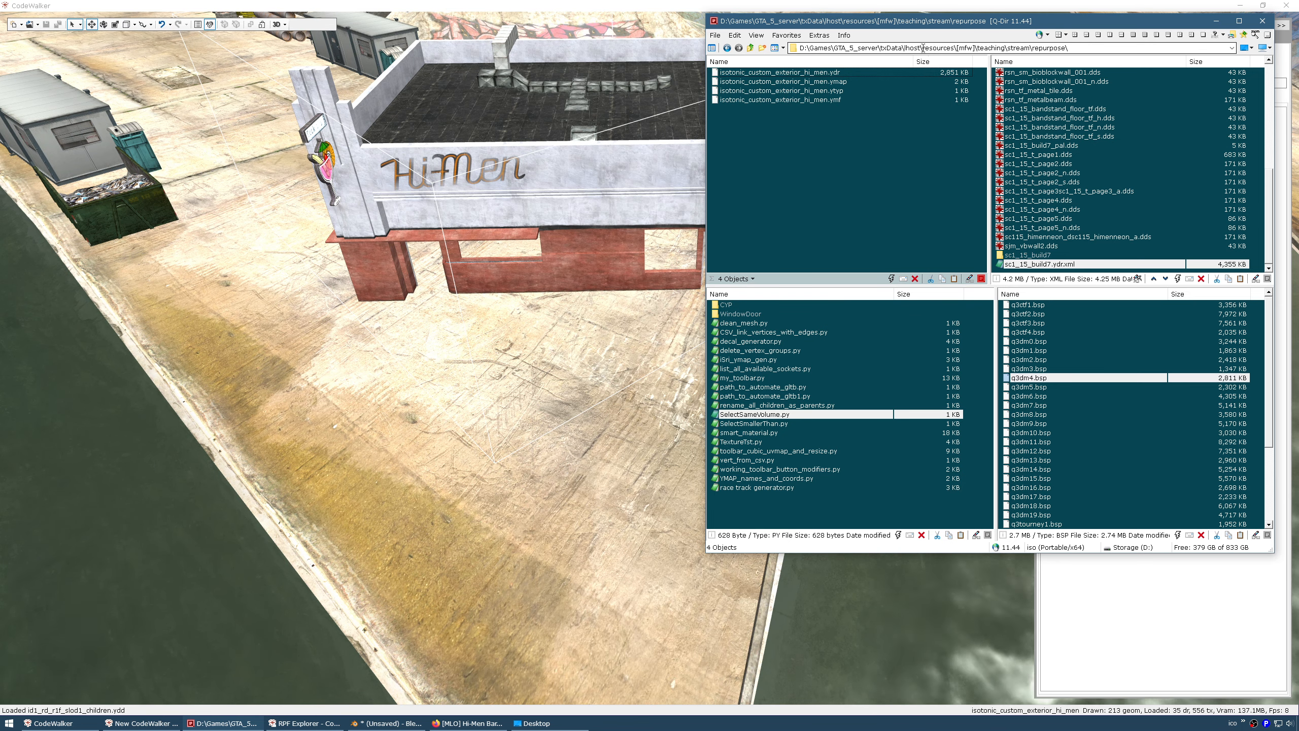
pyautogui.click(977, 48)
pyautogui.click(969, 47)
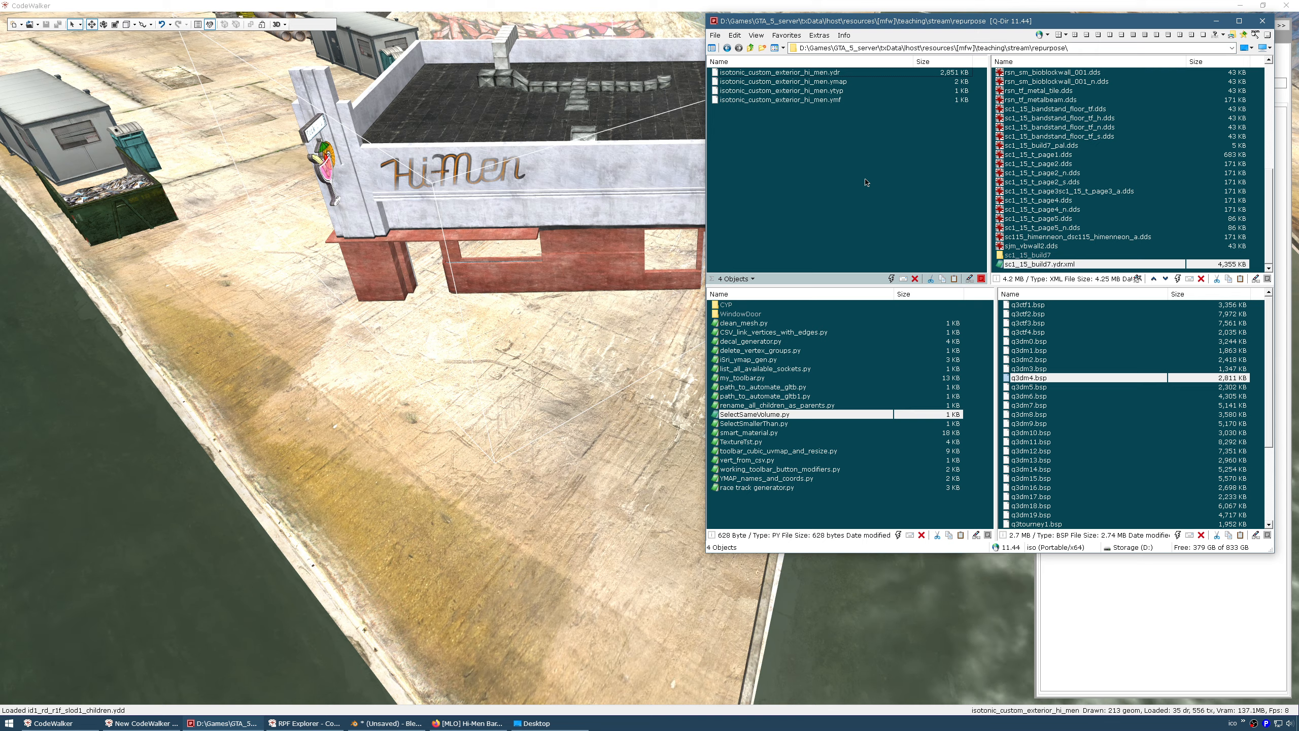
# Fly the CodeWalker camera to face the front of the Hi-Men building on the riverbed
pyautogui.moveTo(579, 216); pyautogui.dragTo(613, 142)
pyautogui.press('w')
pyautogui.press('s')
pyautogui.press('w')
pyautogui.press('s')
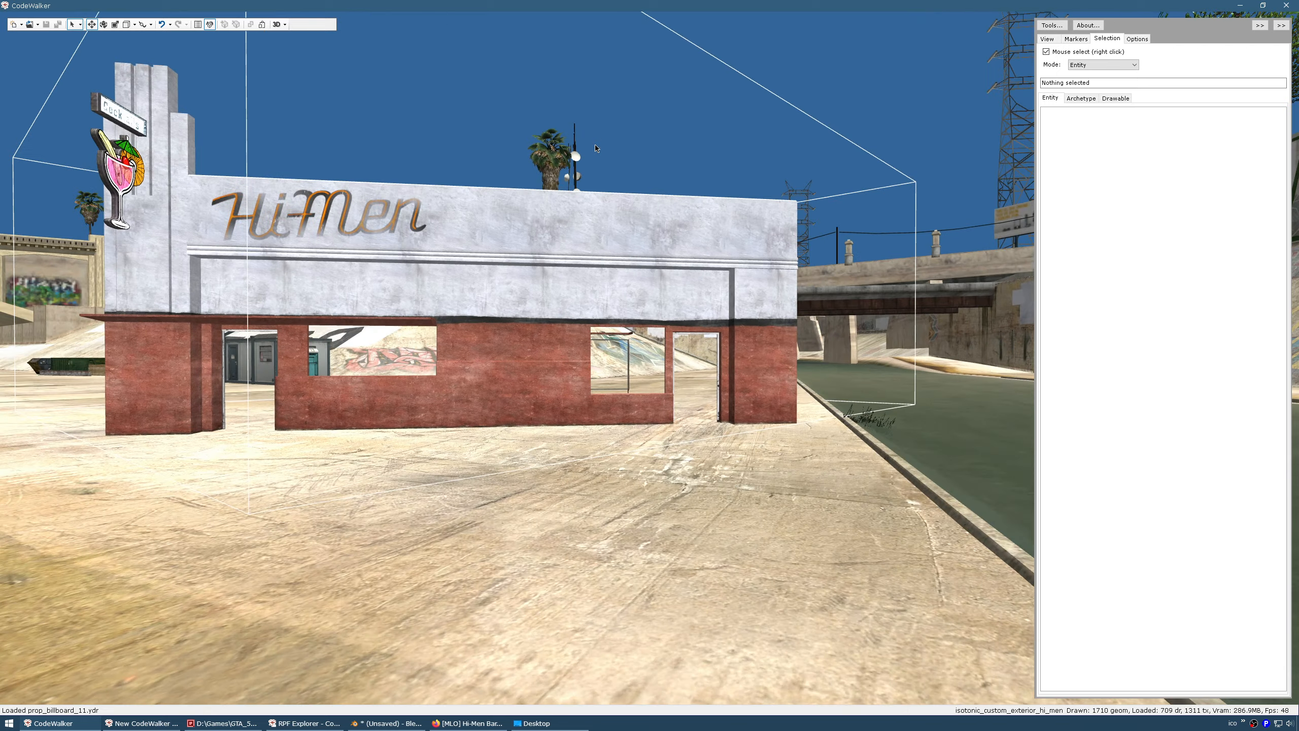
pyautogui.click(463, 723)
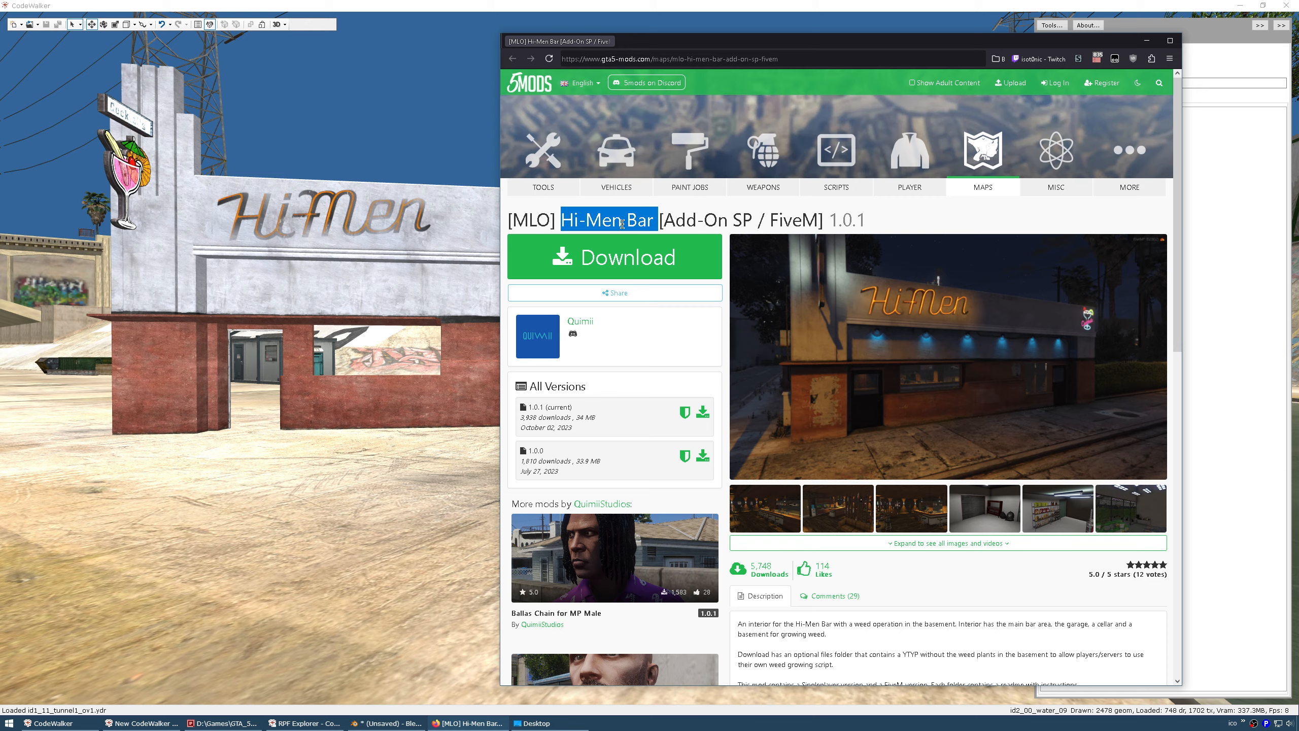
pyautogui.moveTo(426, 359); pyautogui.dragTo(402, 410)
pyautogui.press('s')
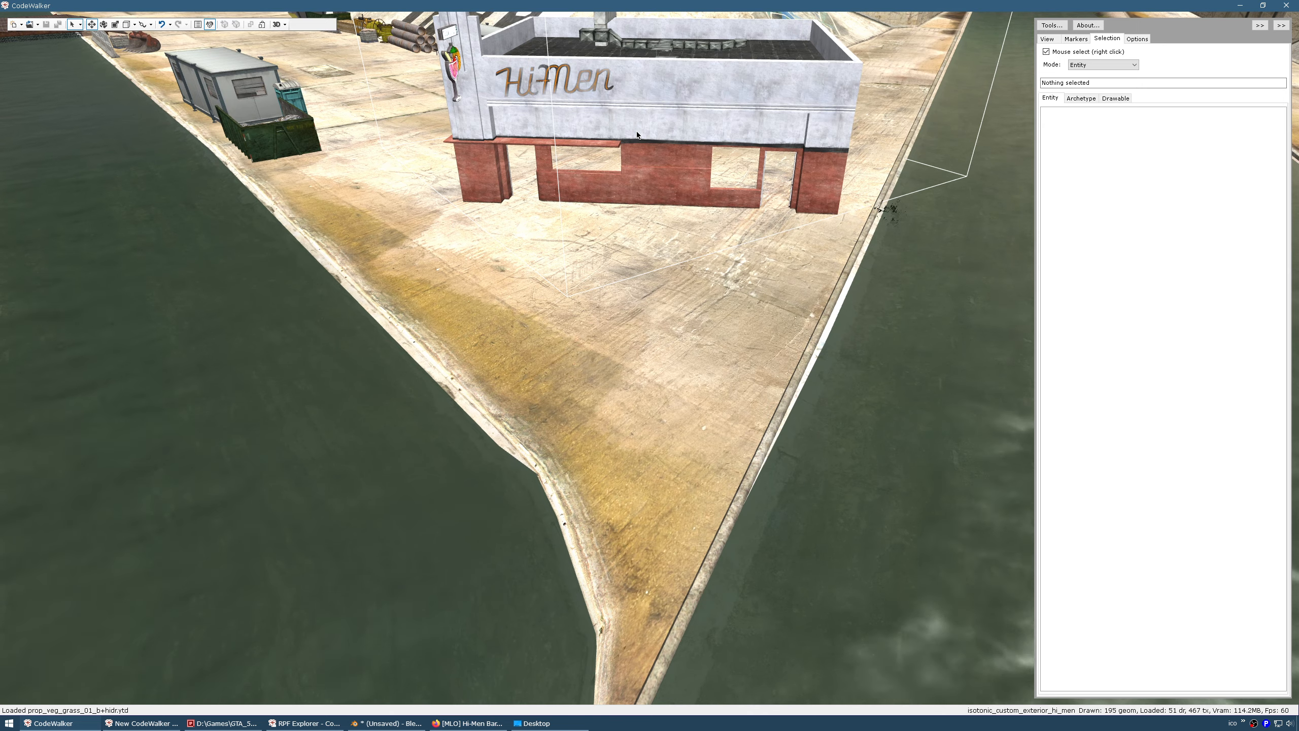
pyautogui.moveTo(597, 189); pyautogui.dragTo(588, 259)
pyautogui.press('w')
pyautogui.press('s')
pyautogui.press('s')
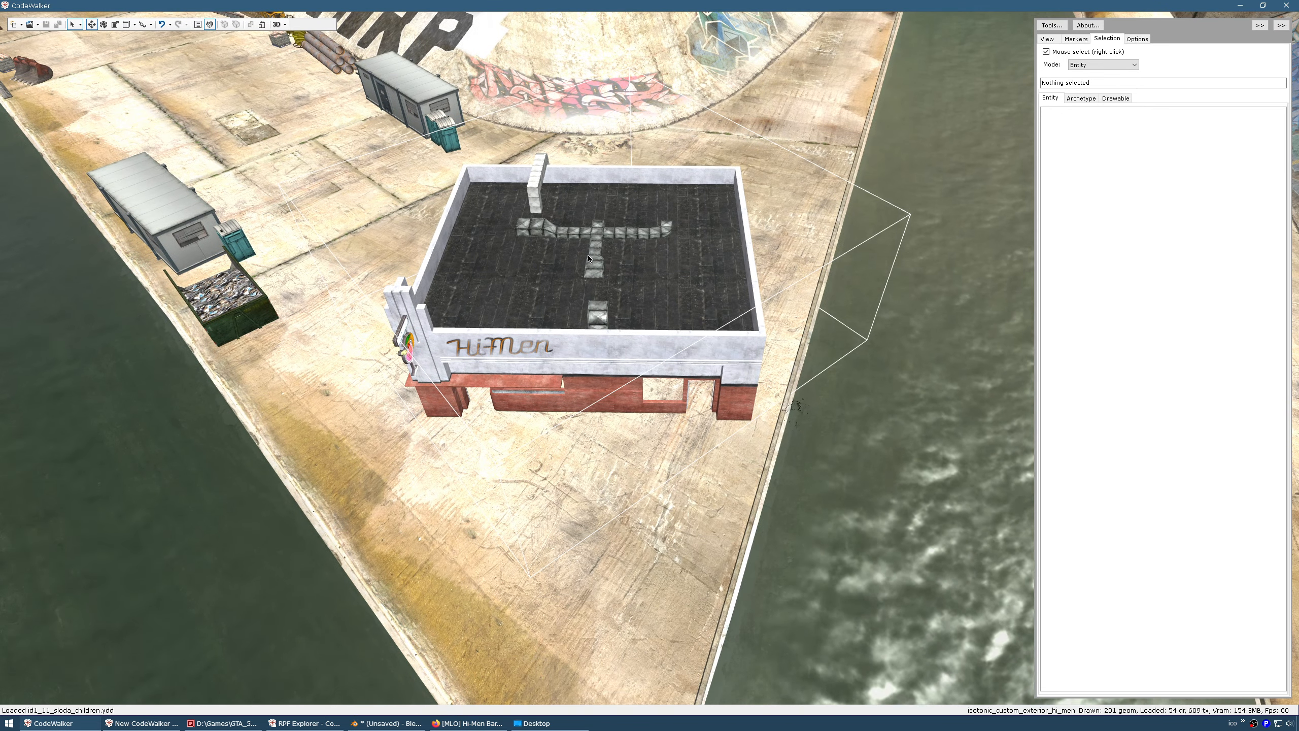